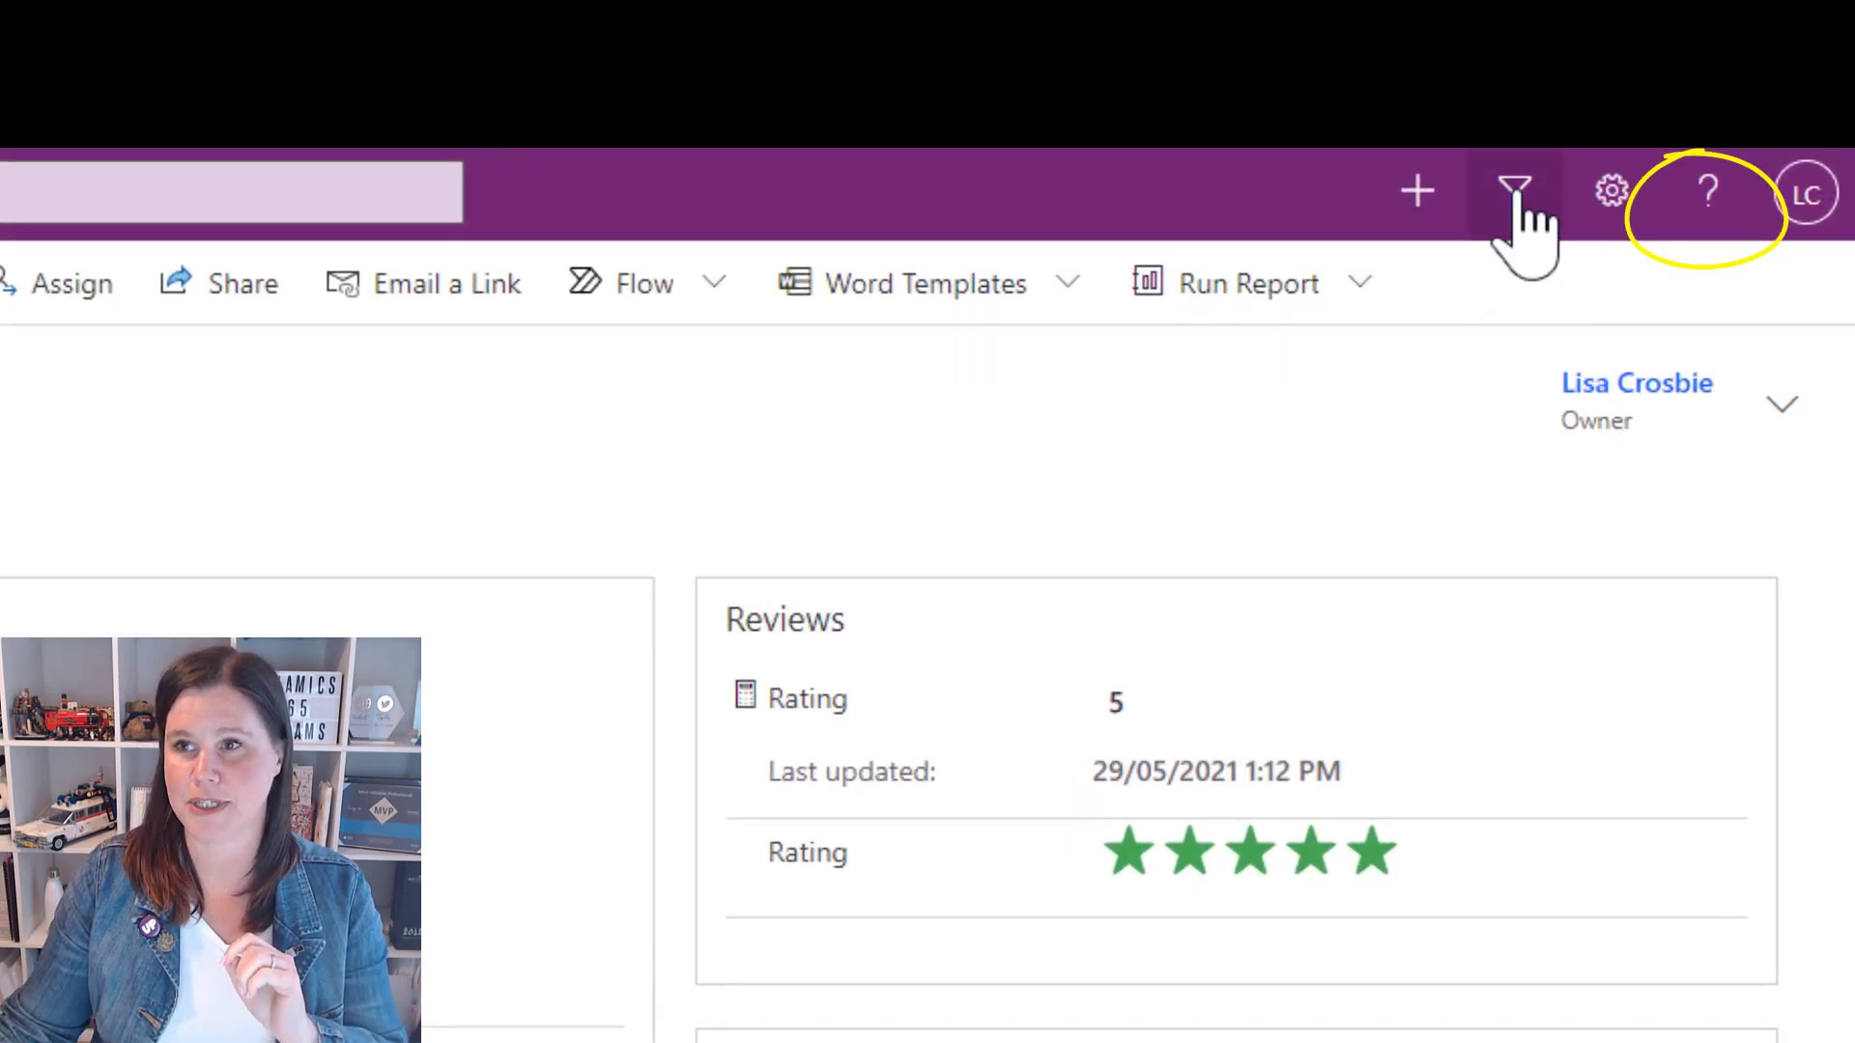
- Open the equipment form's help pane and choose Edit from its options menu
{"action": "left_click", "coordinate": [1702, 198]}
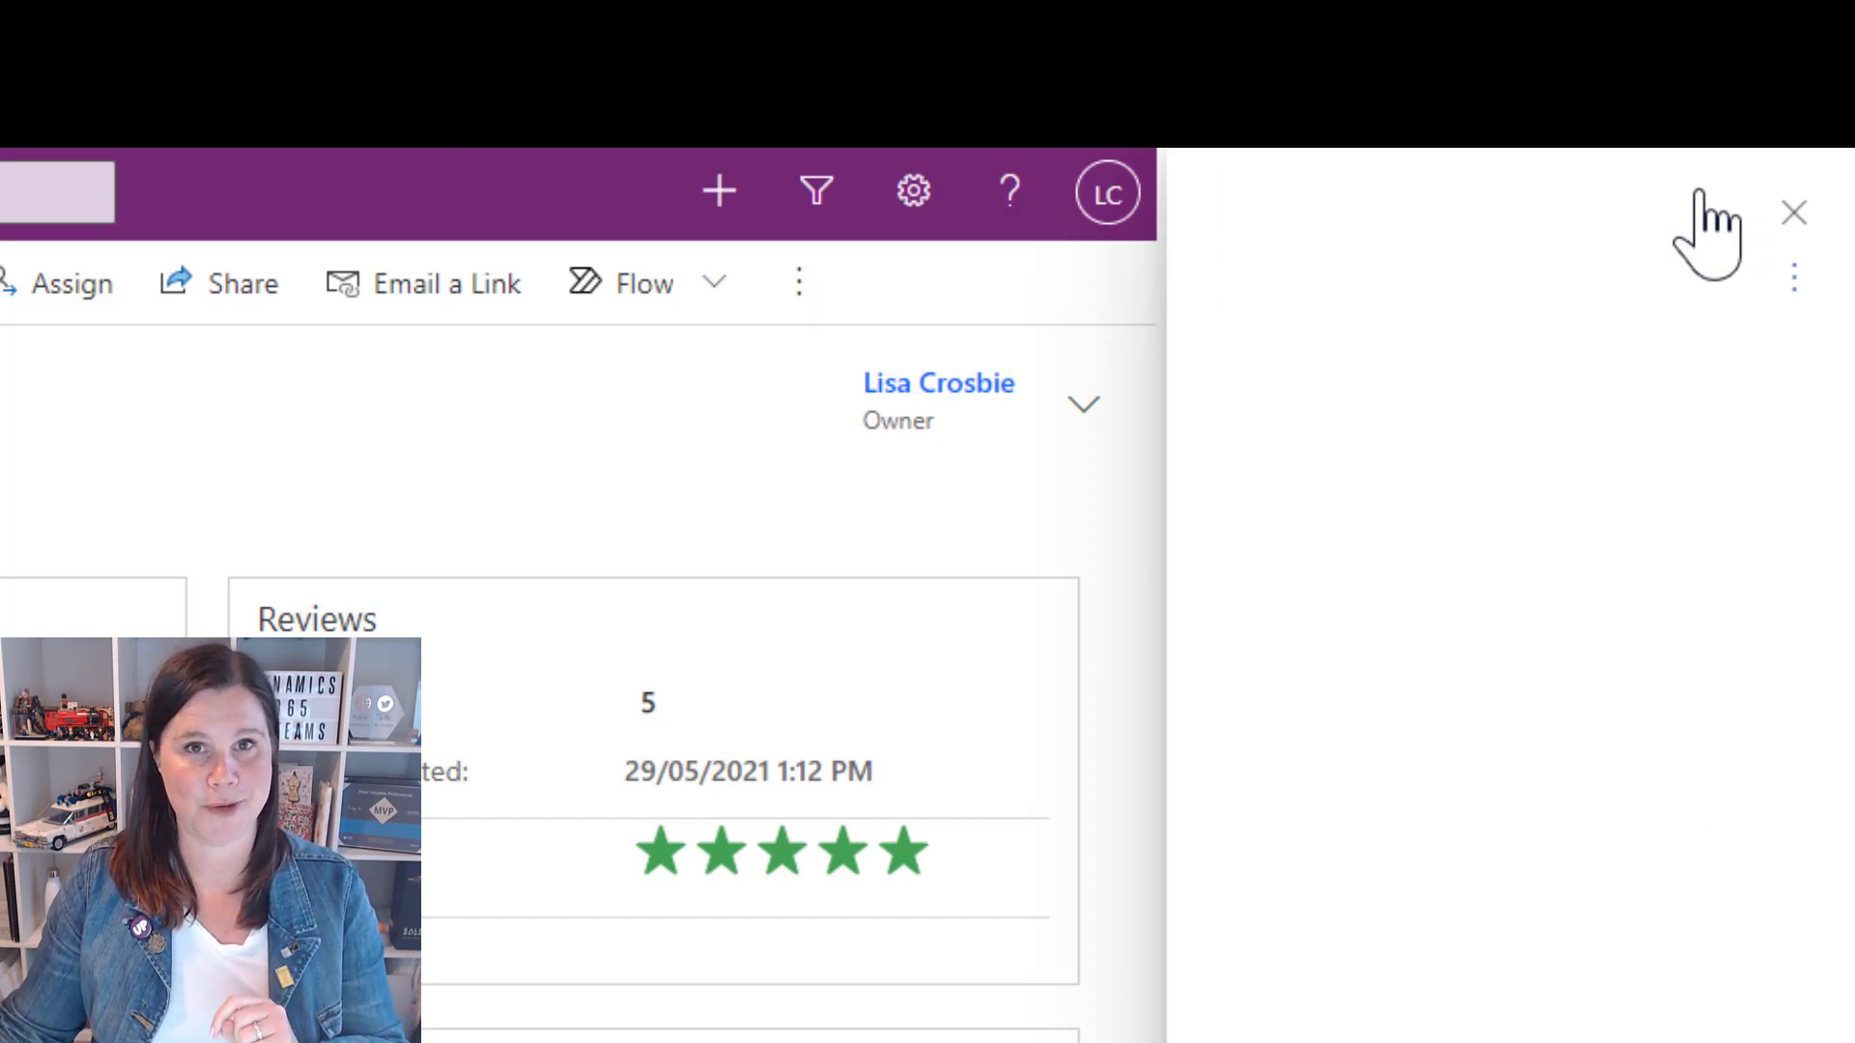
{"action": "left_click", "coordinate": [1794, 280]}
{"action": "left_click", "coordinate": [1562, 569]}
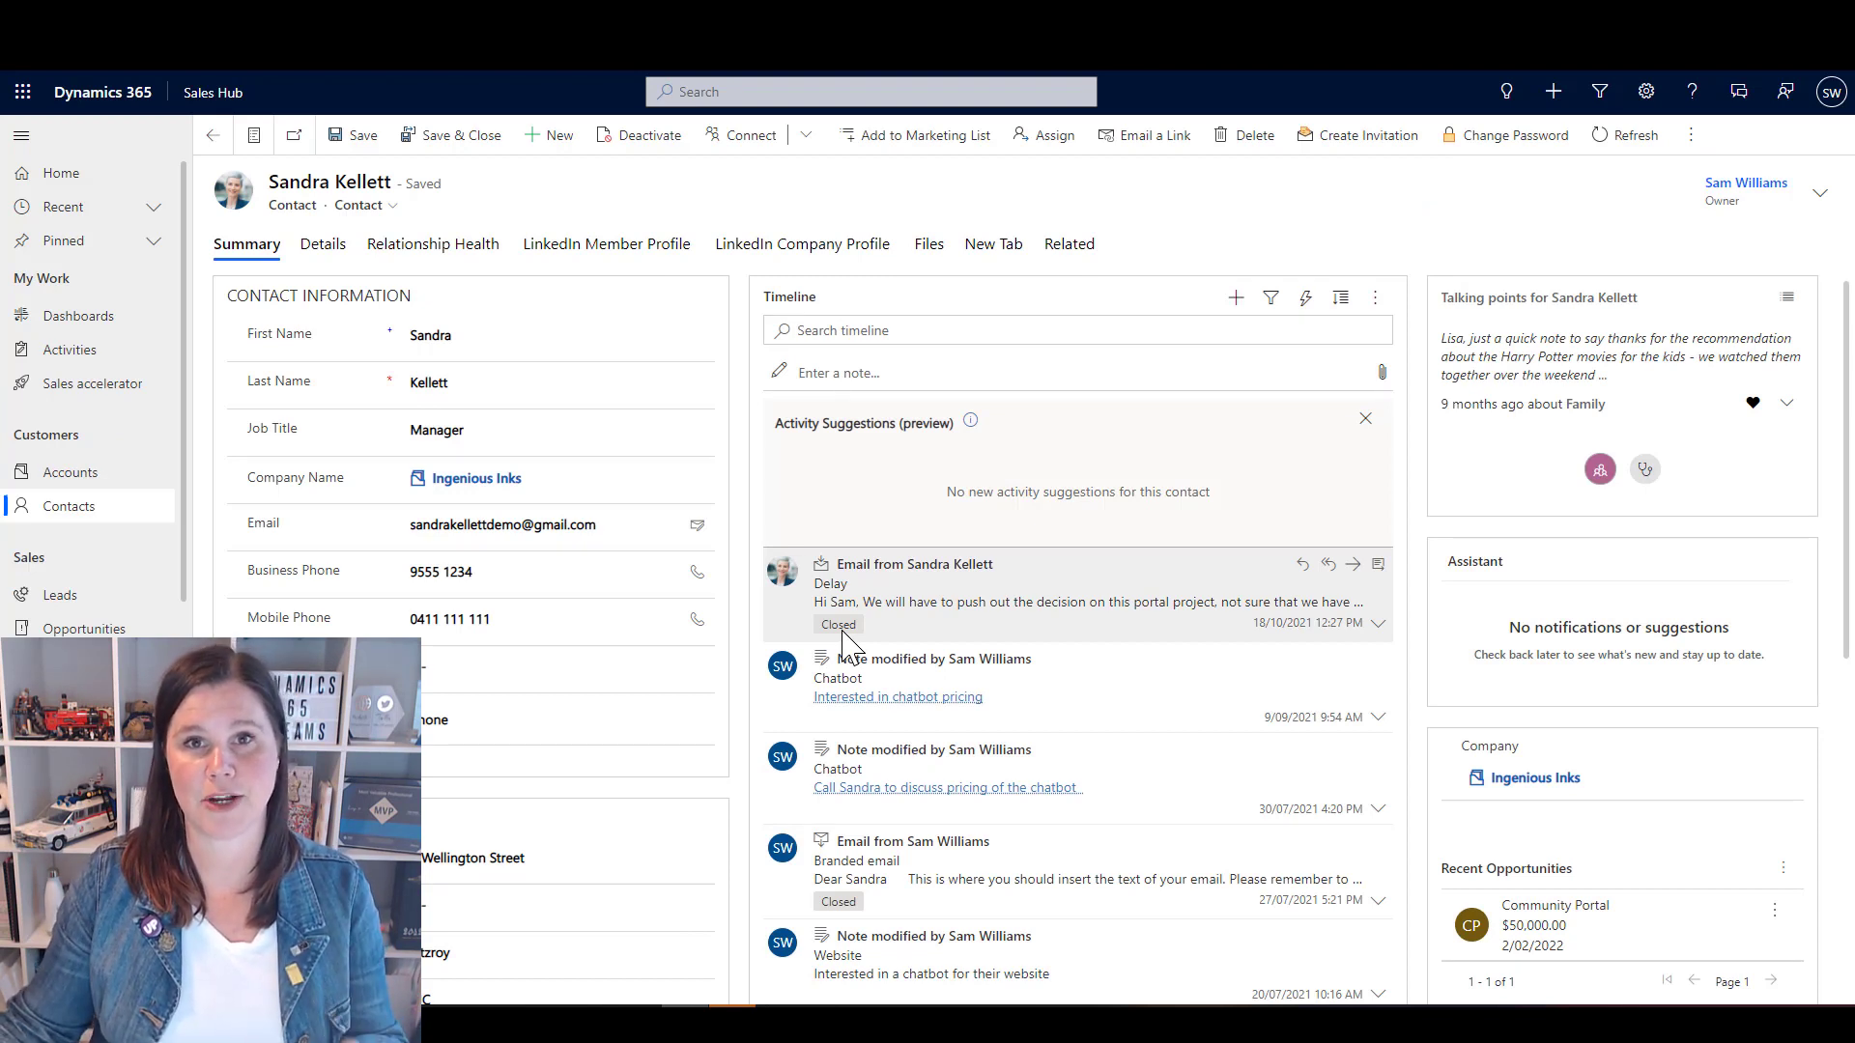
- Open the built-in Sales Hub help pane on the contact record
{"action": "left_click", "coordinate": [1690, 97]}
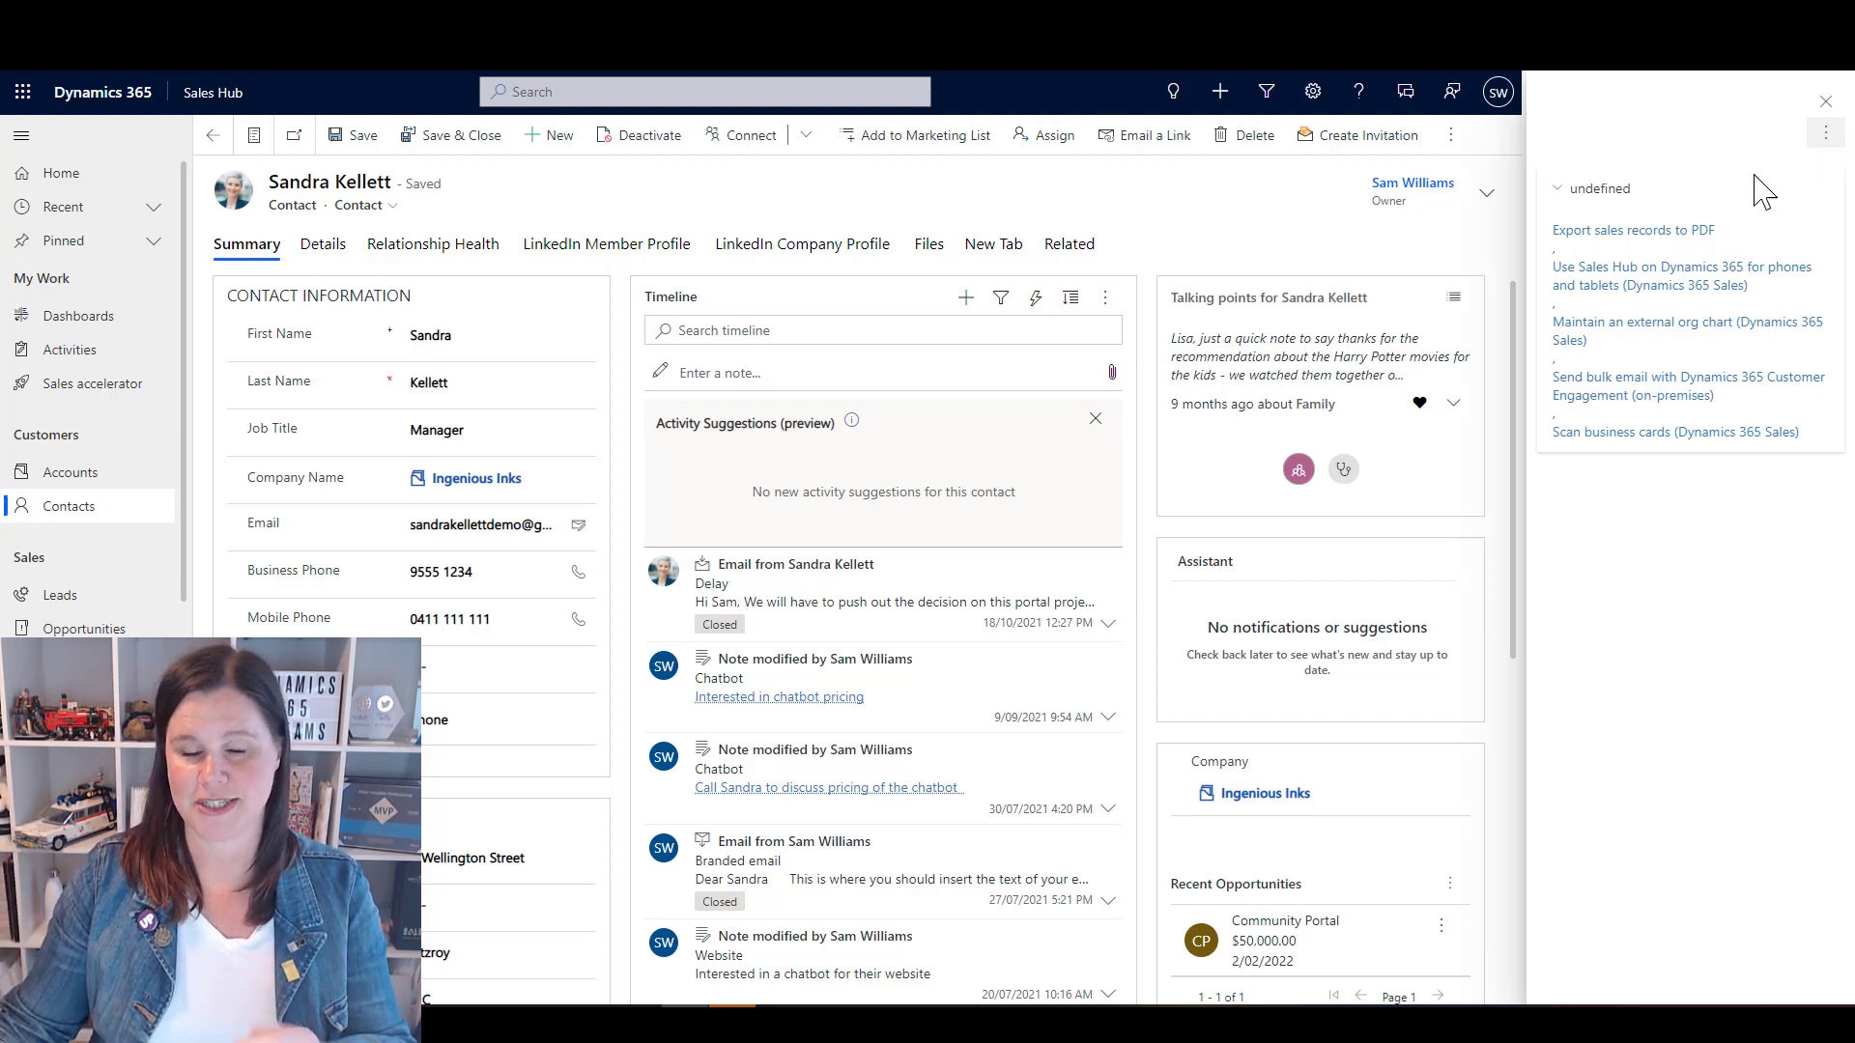
- Switch back to the Ergonomic Desk Chair Red equipment record in Power Apps
{"action": "mouse_move", "coordinate": [638, 1024]}
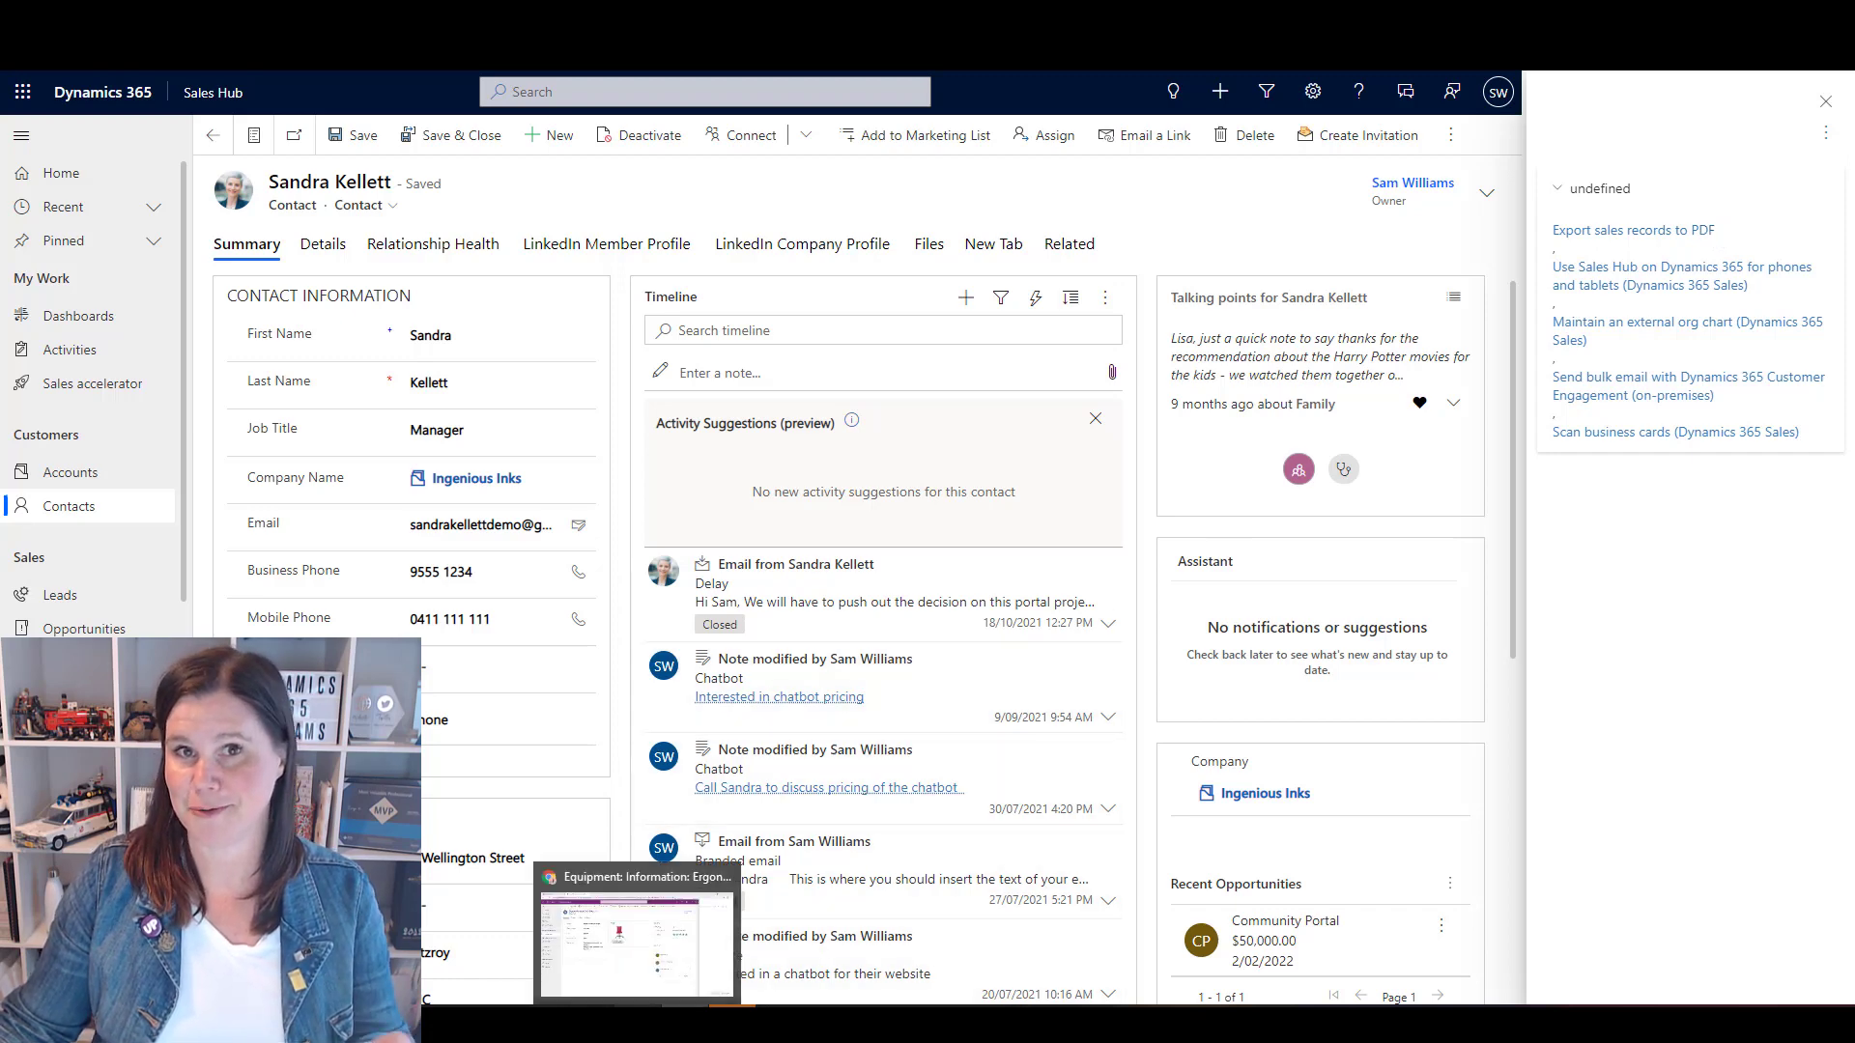
{"action": "left_click", "coordinate": [633, 946]}
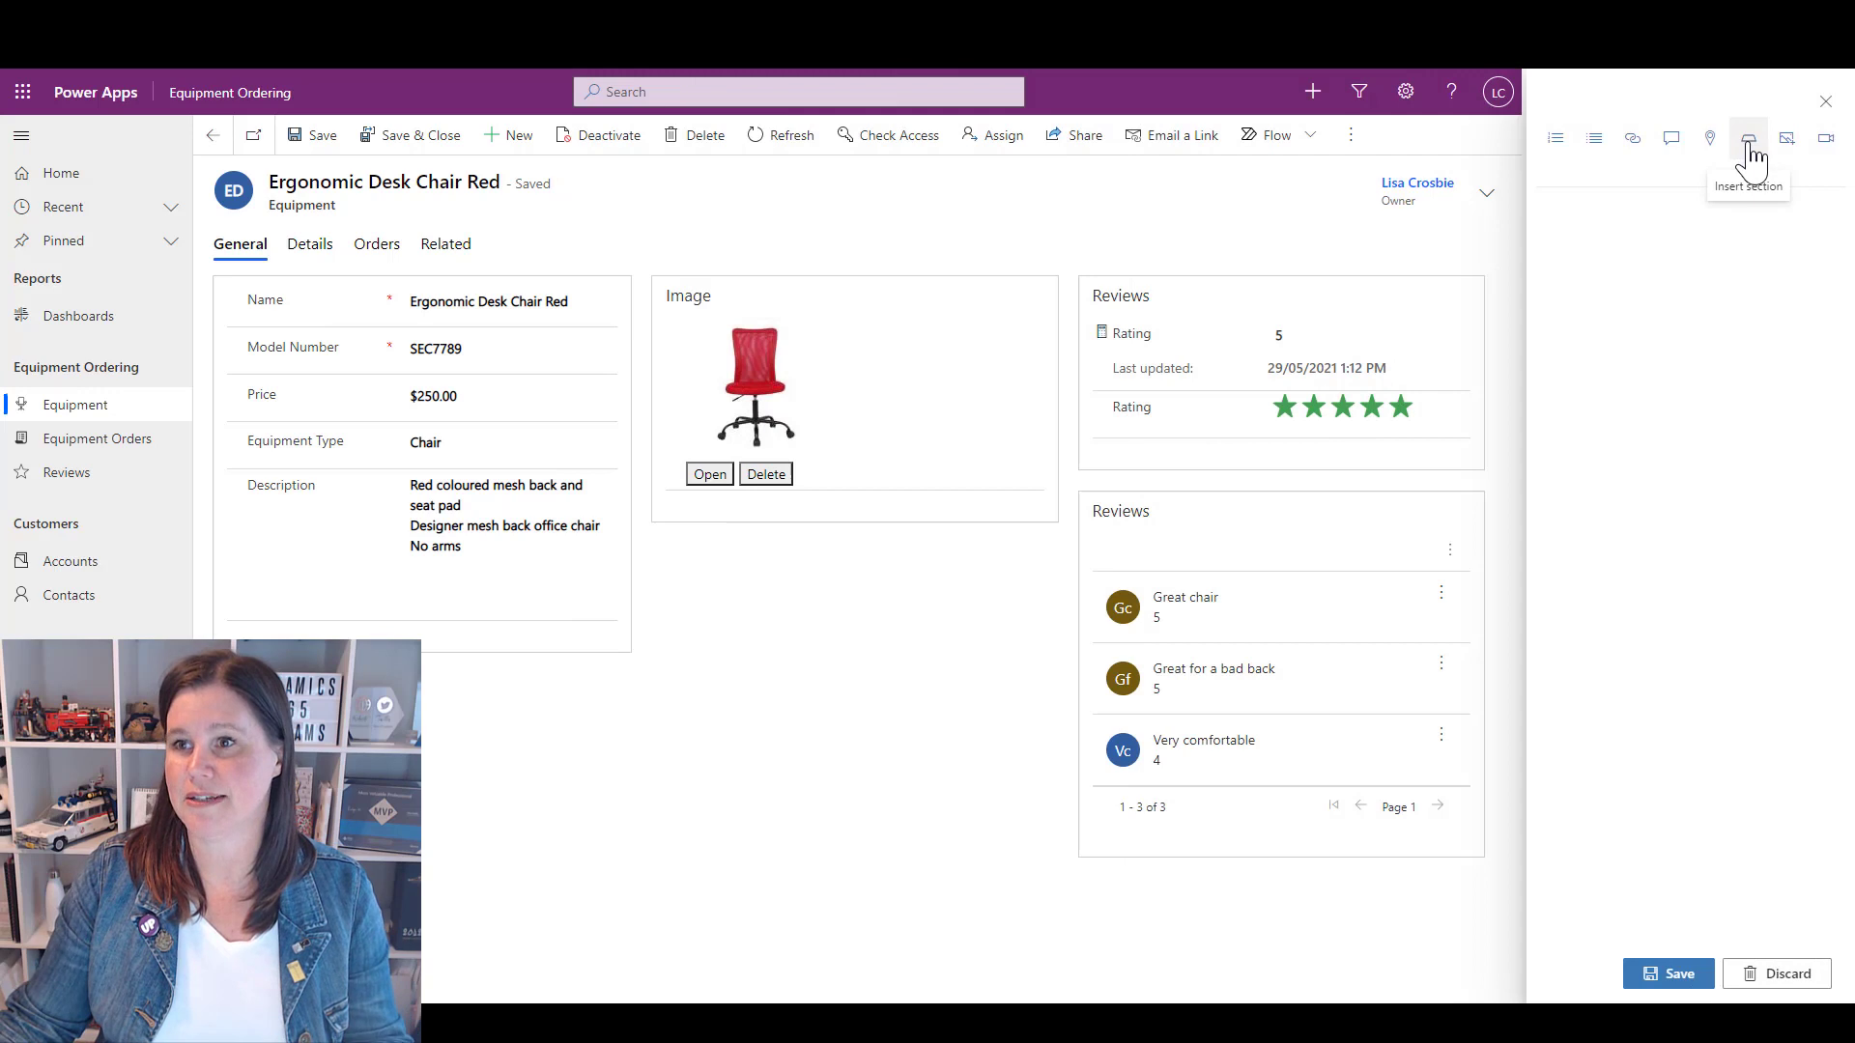
- Insert a new help section titled 'Important Details'
{"action": "left_click", "coordinate": [1749, 142]}
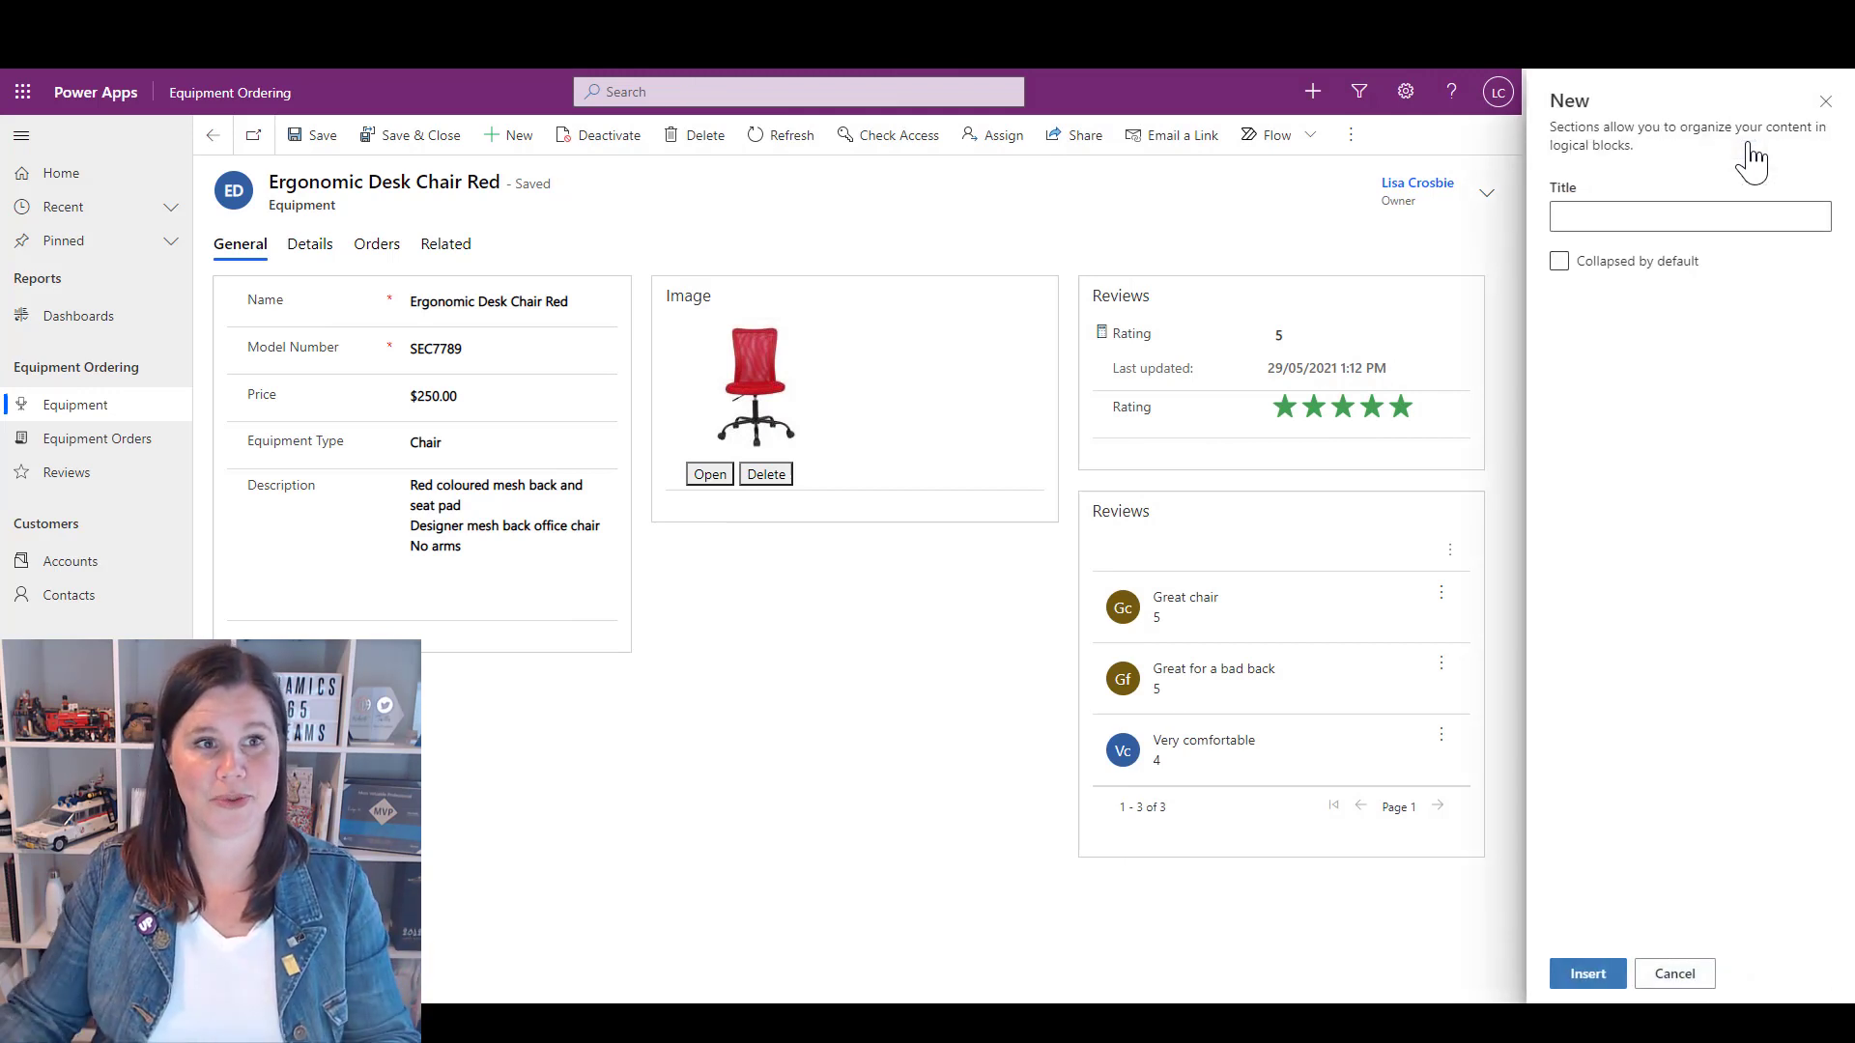
{"action": "left_click", "coordinate": [1700, 216]}
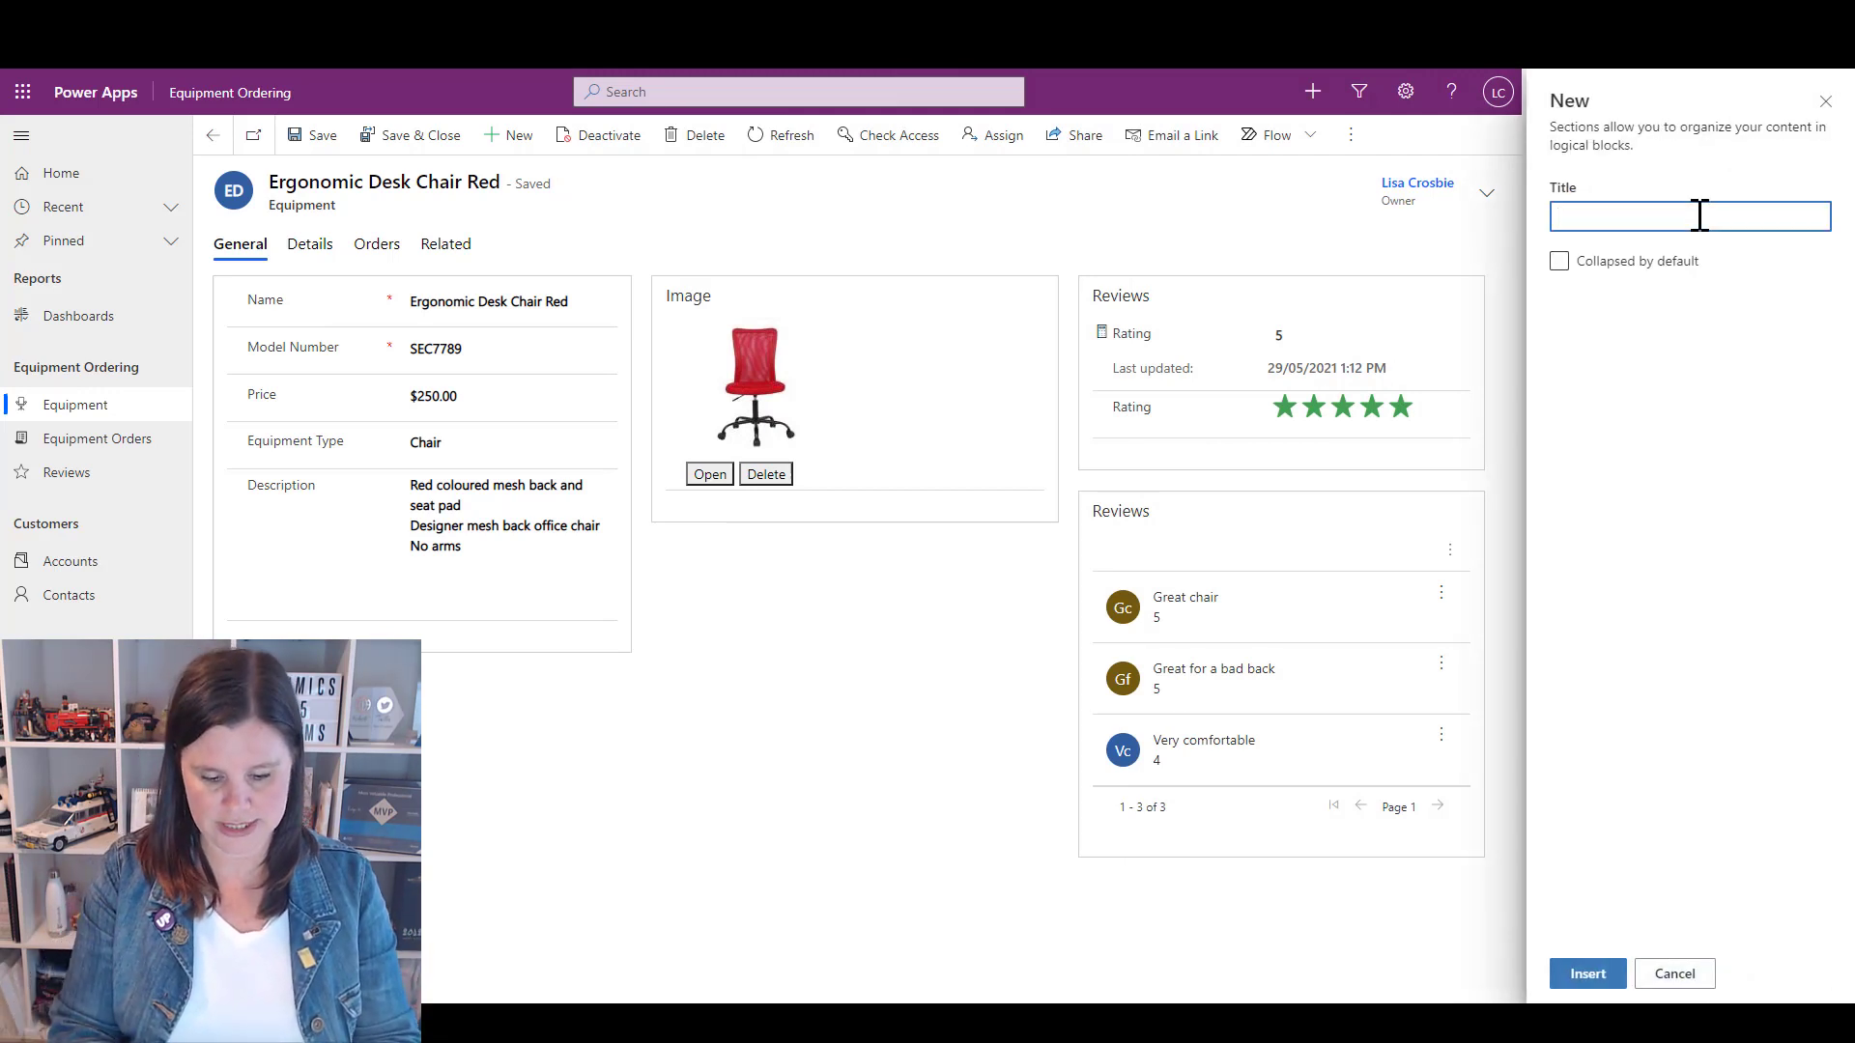
{"action": "type", "text": "Import"}
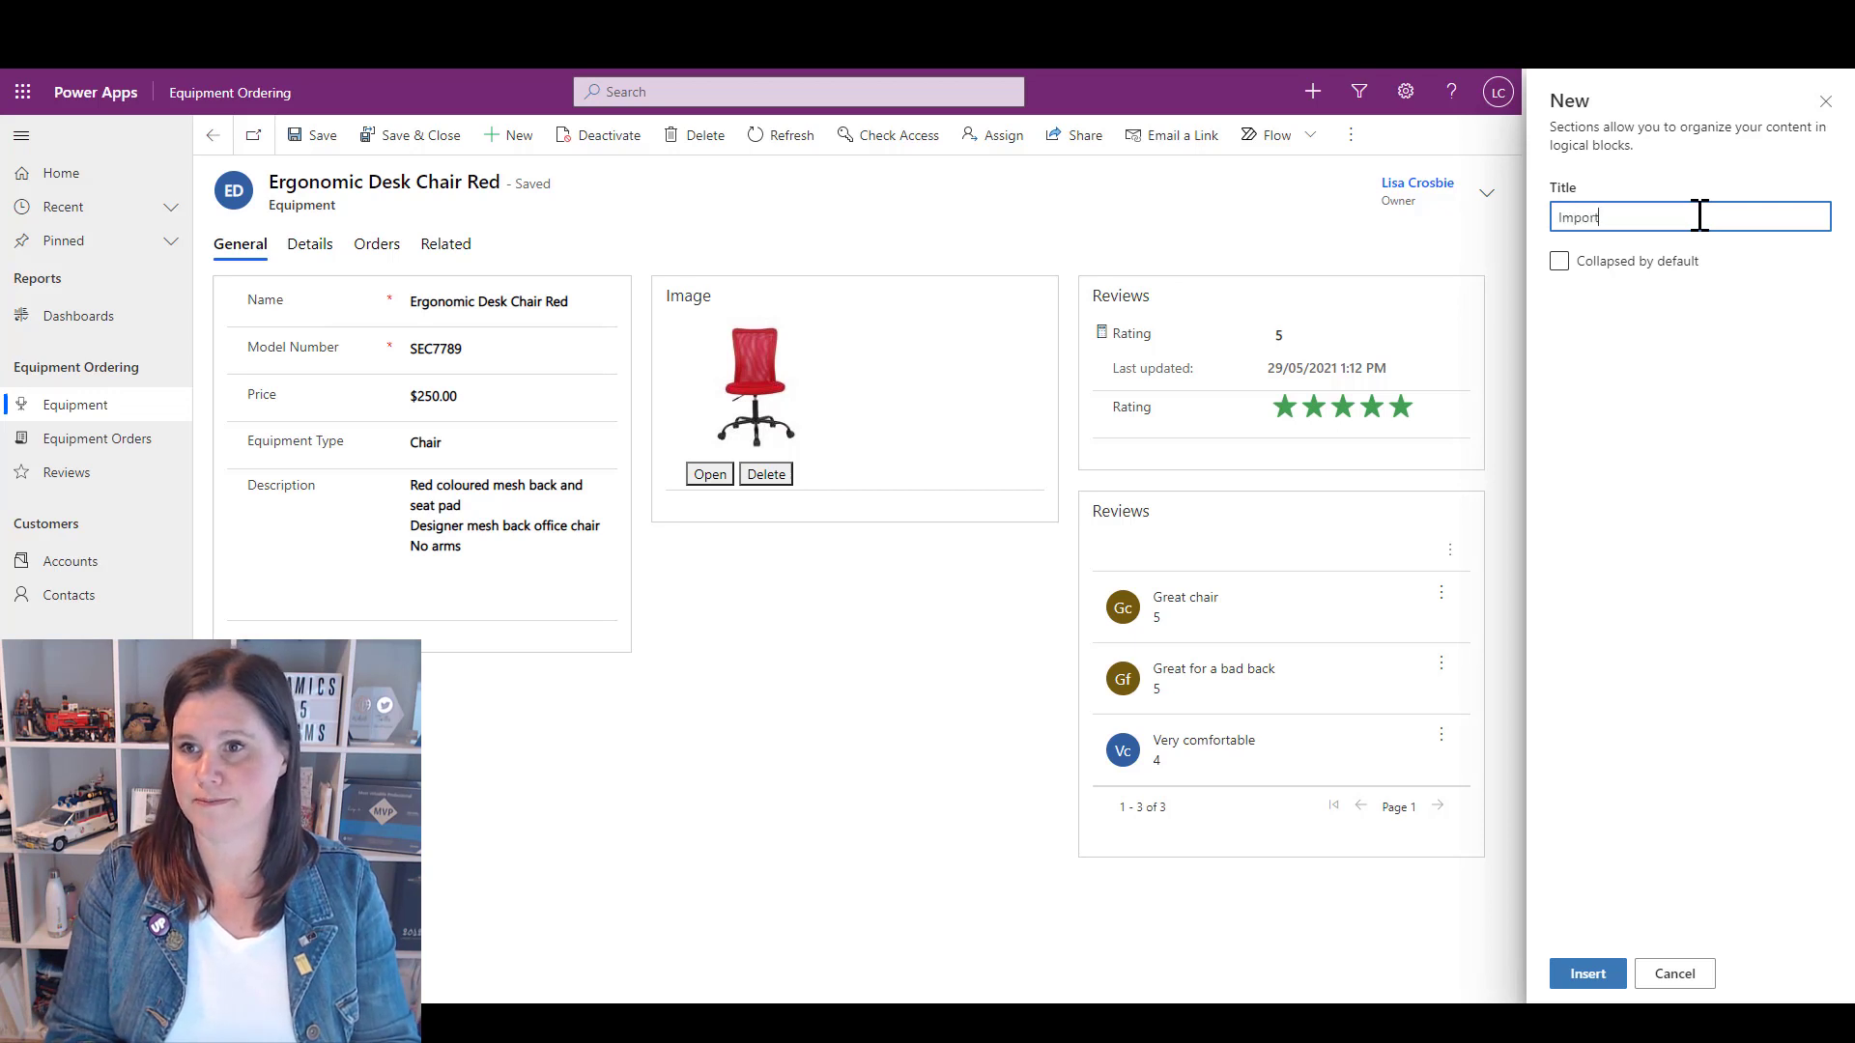
{"action": "type", "text": "ant Details"}
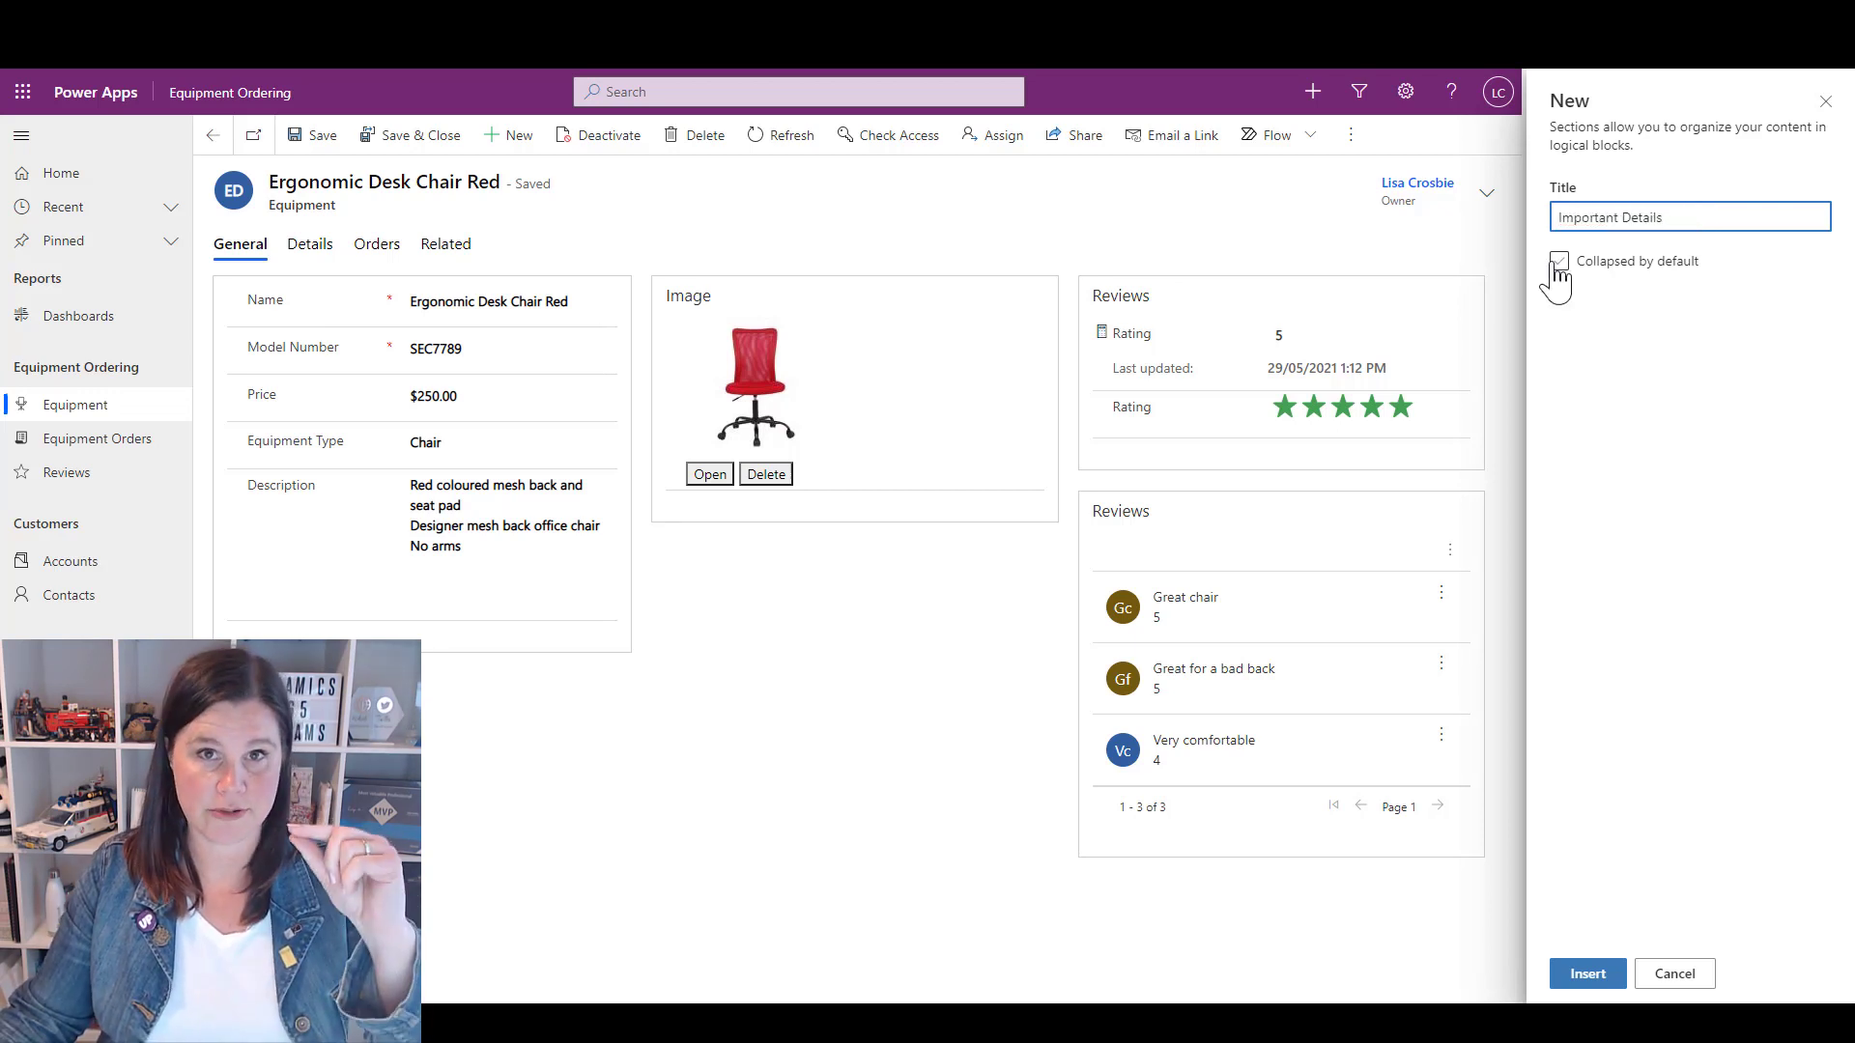
{"action": "left_click", "coordinate": [1592, 976]}
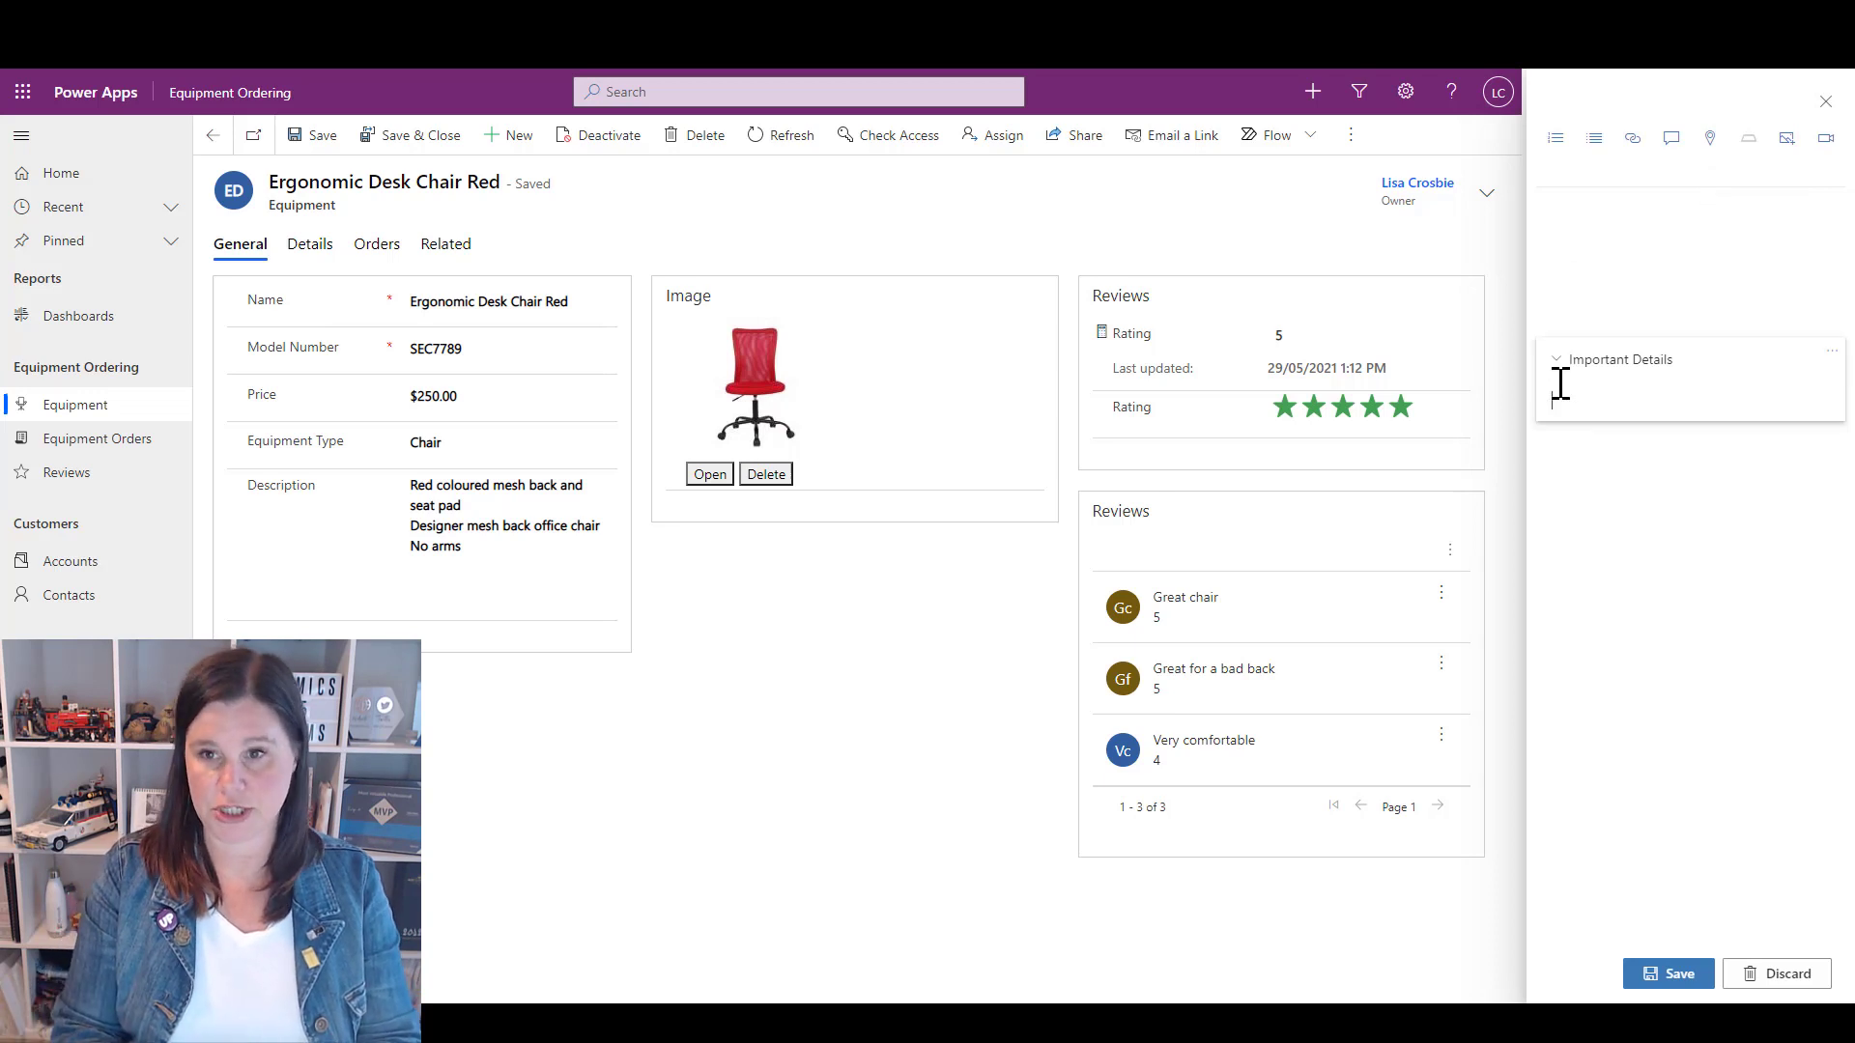
- Paste the intro sentence and the four field requirements as a bulleted list
{"action": "type", "text": "This is the main form for equipment. You must fill in the following things:"}
{"action": "left_click", "coordinate": [1594, 139]}
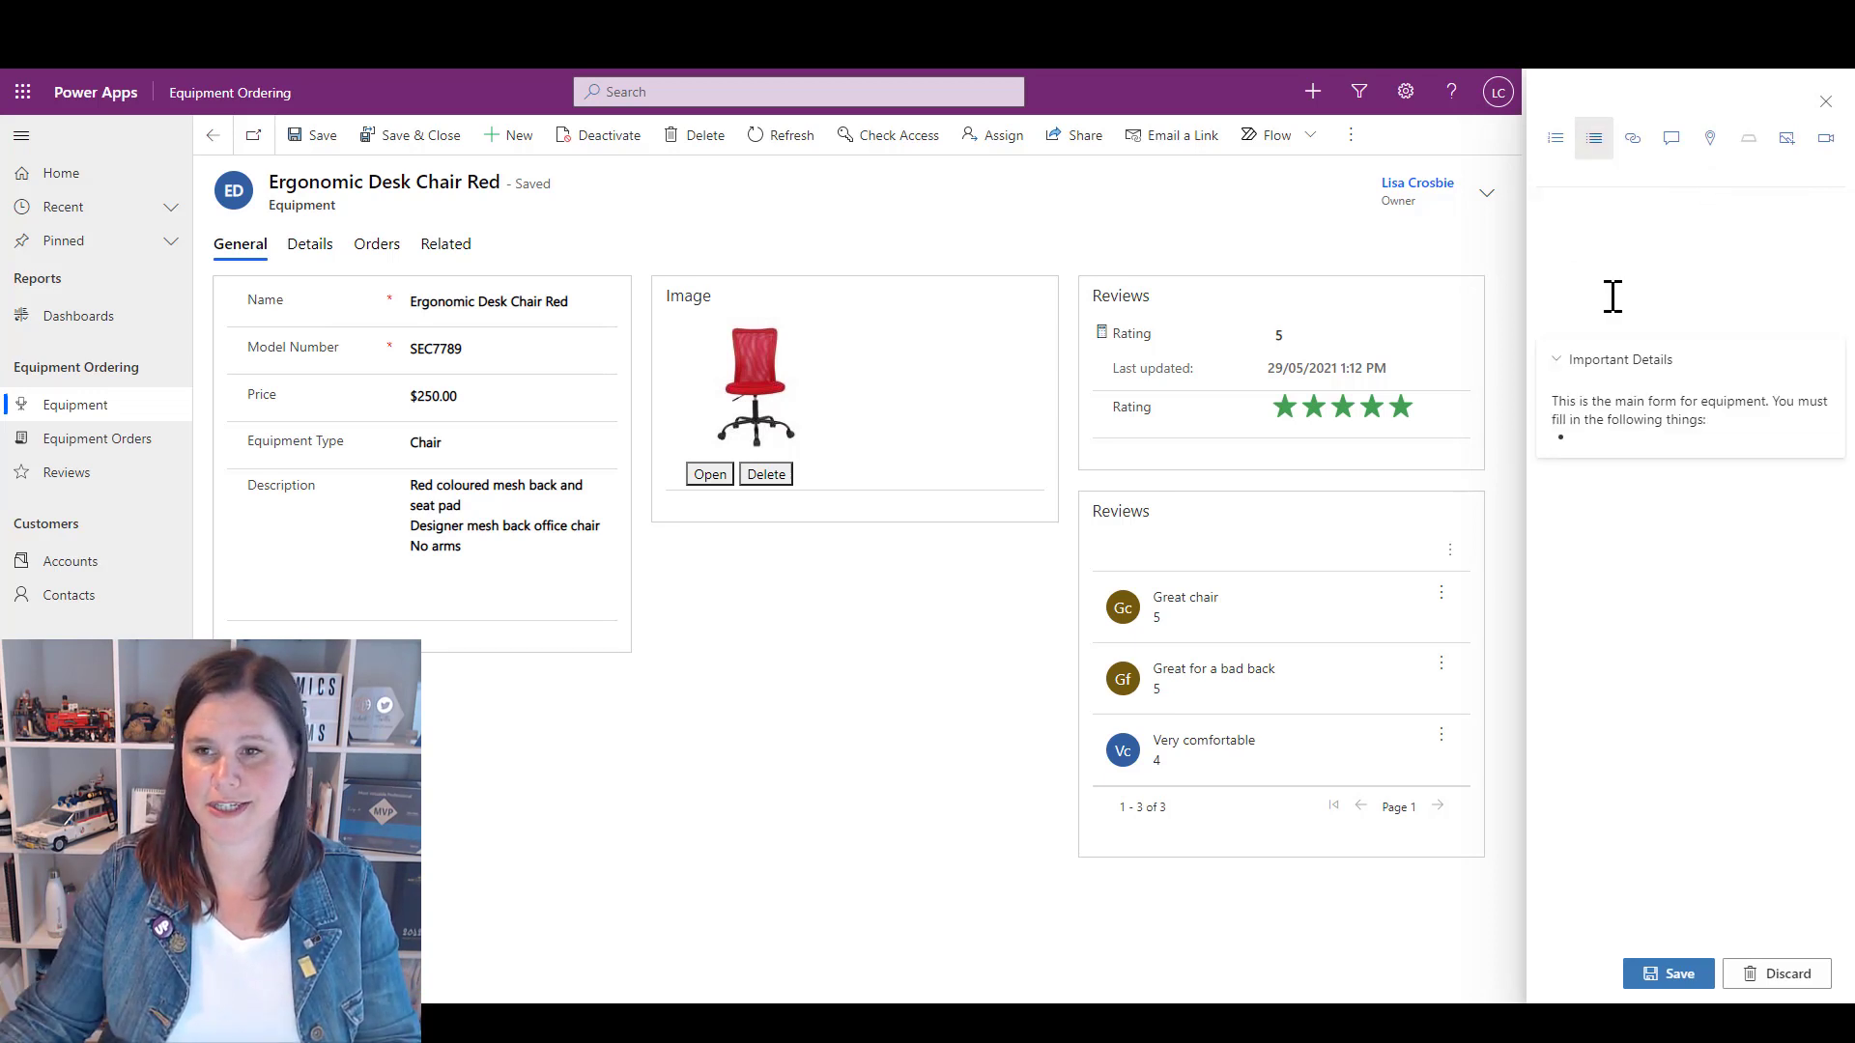
{"action": "type", "text": "Name must be exactly as from the supplier Model number from the supplier Price in Australian dollars Equipment type selected from the list"}
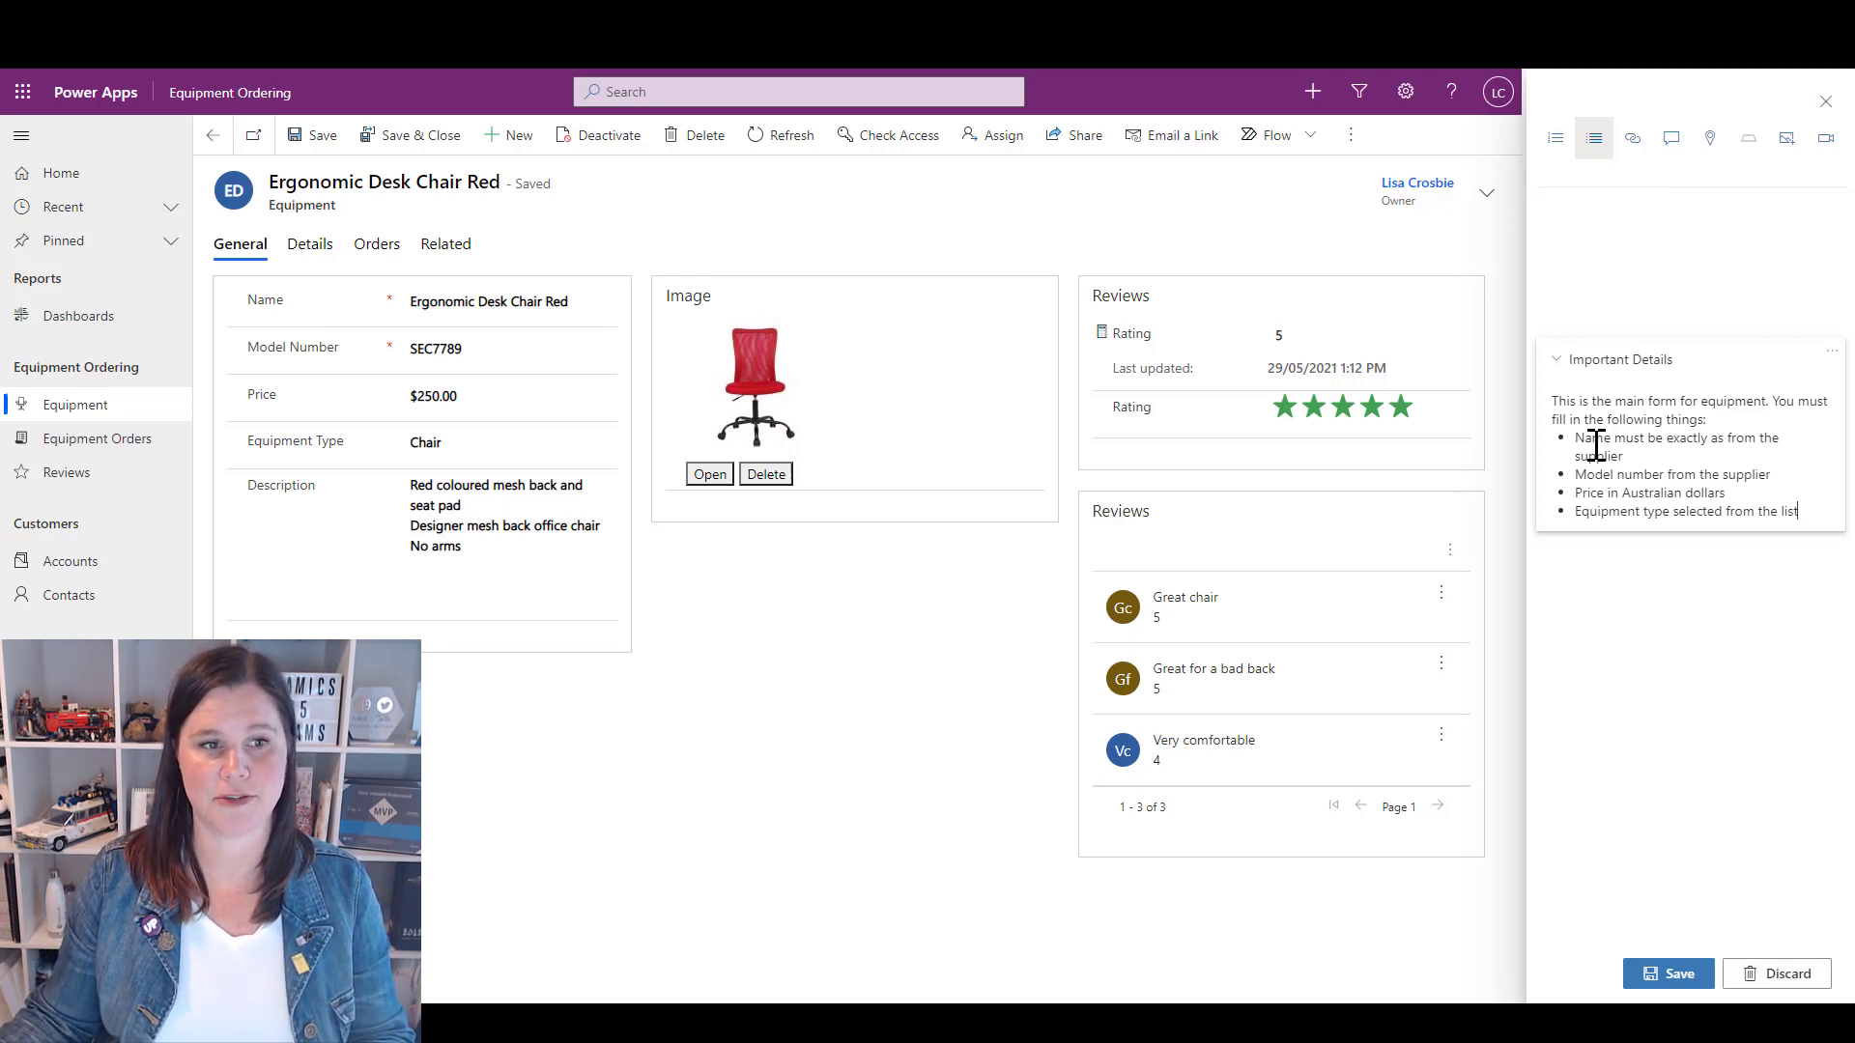
{"action": "left_click", "coordinate": [1753, 541]}
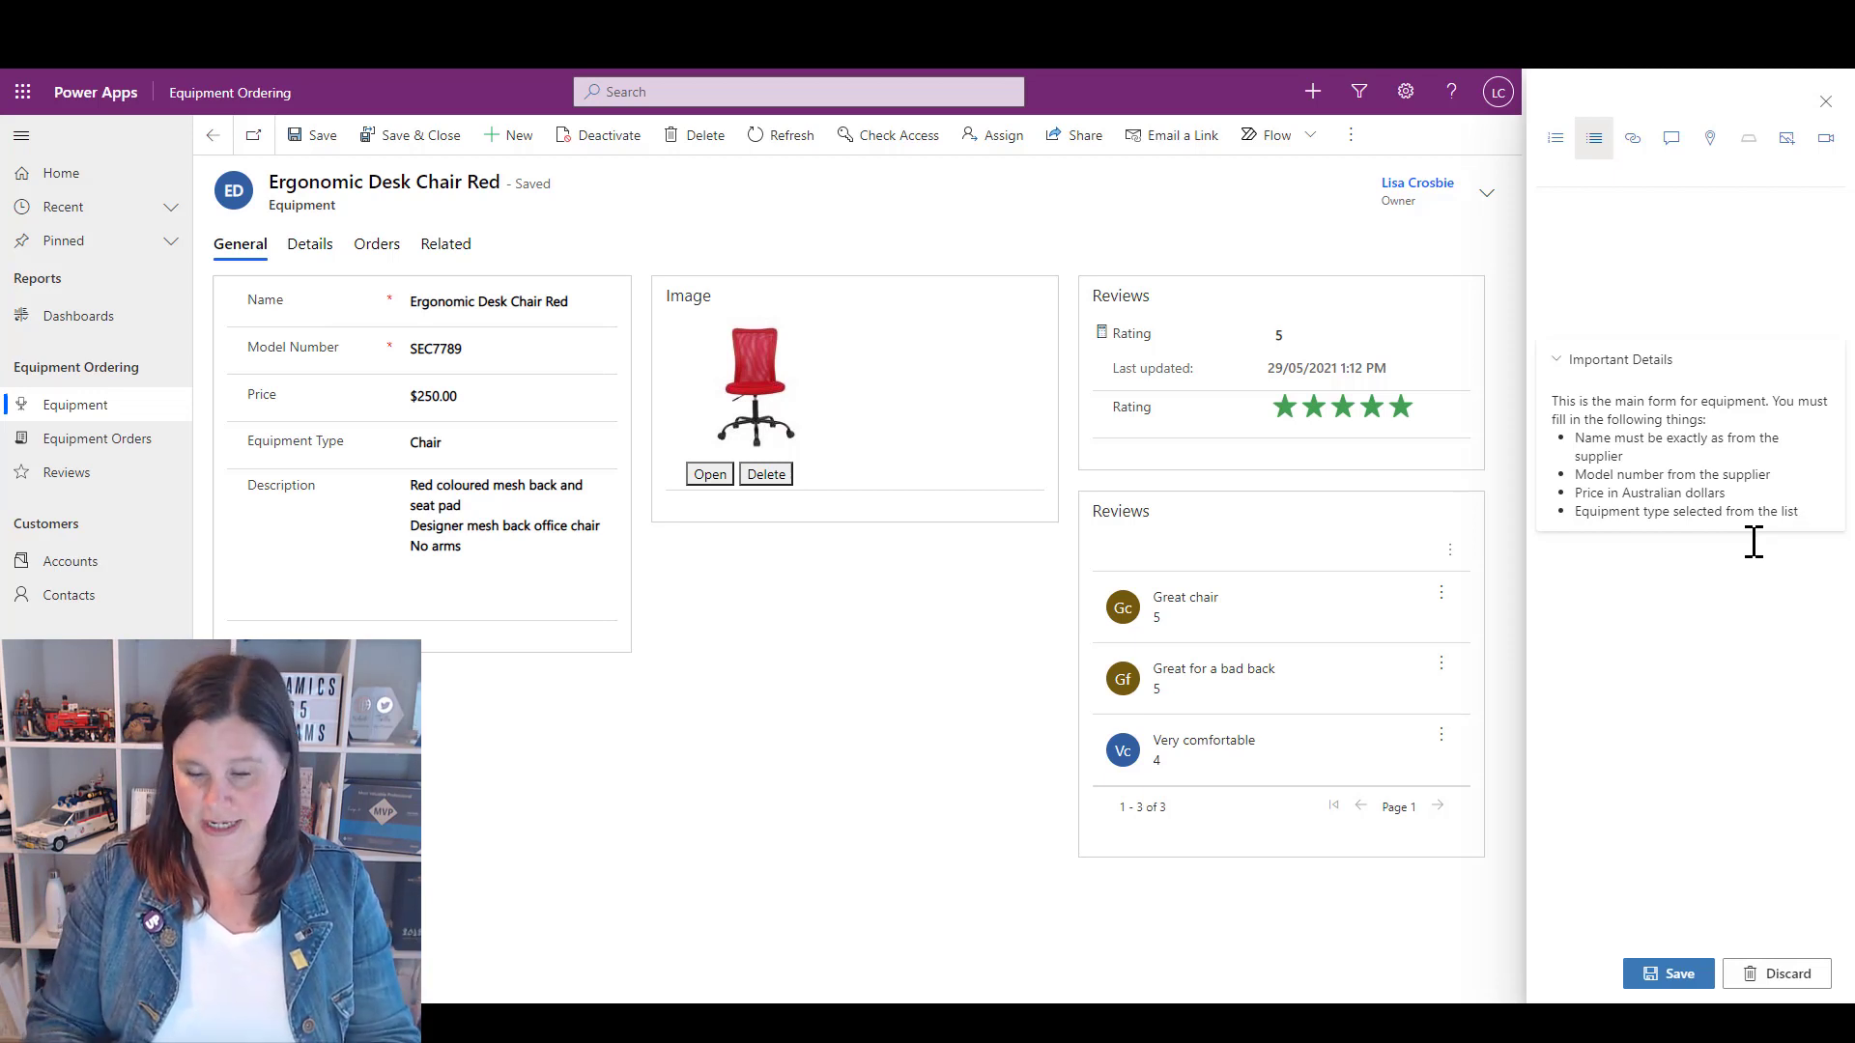
{"action": "key", "text": "Return"}
{"action": "key", "text": "Return"}
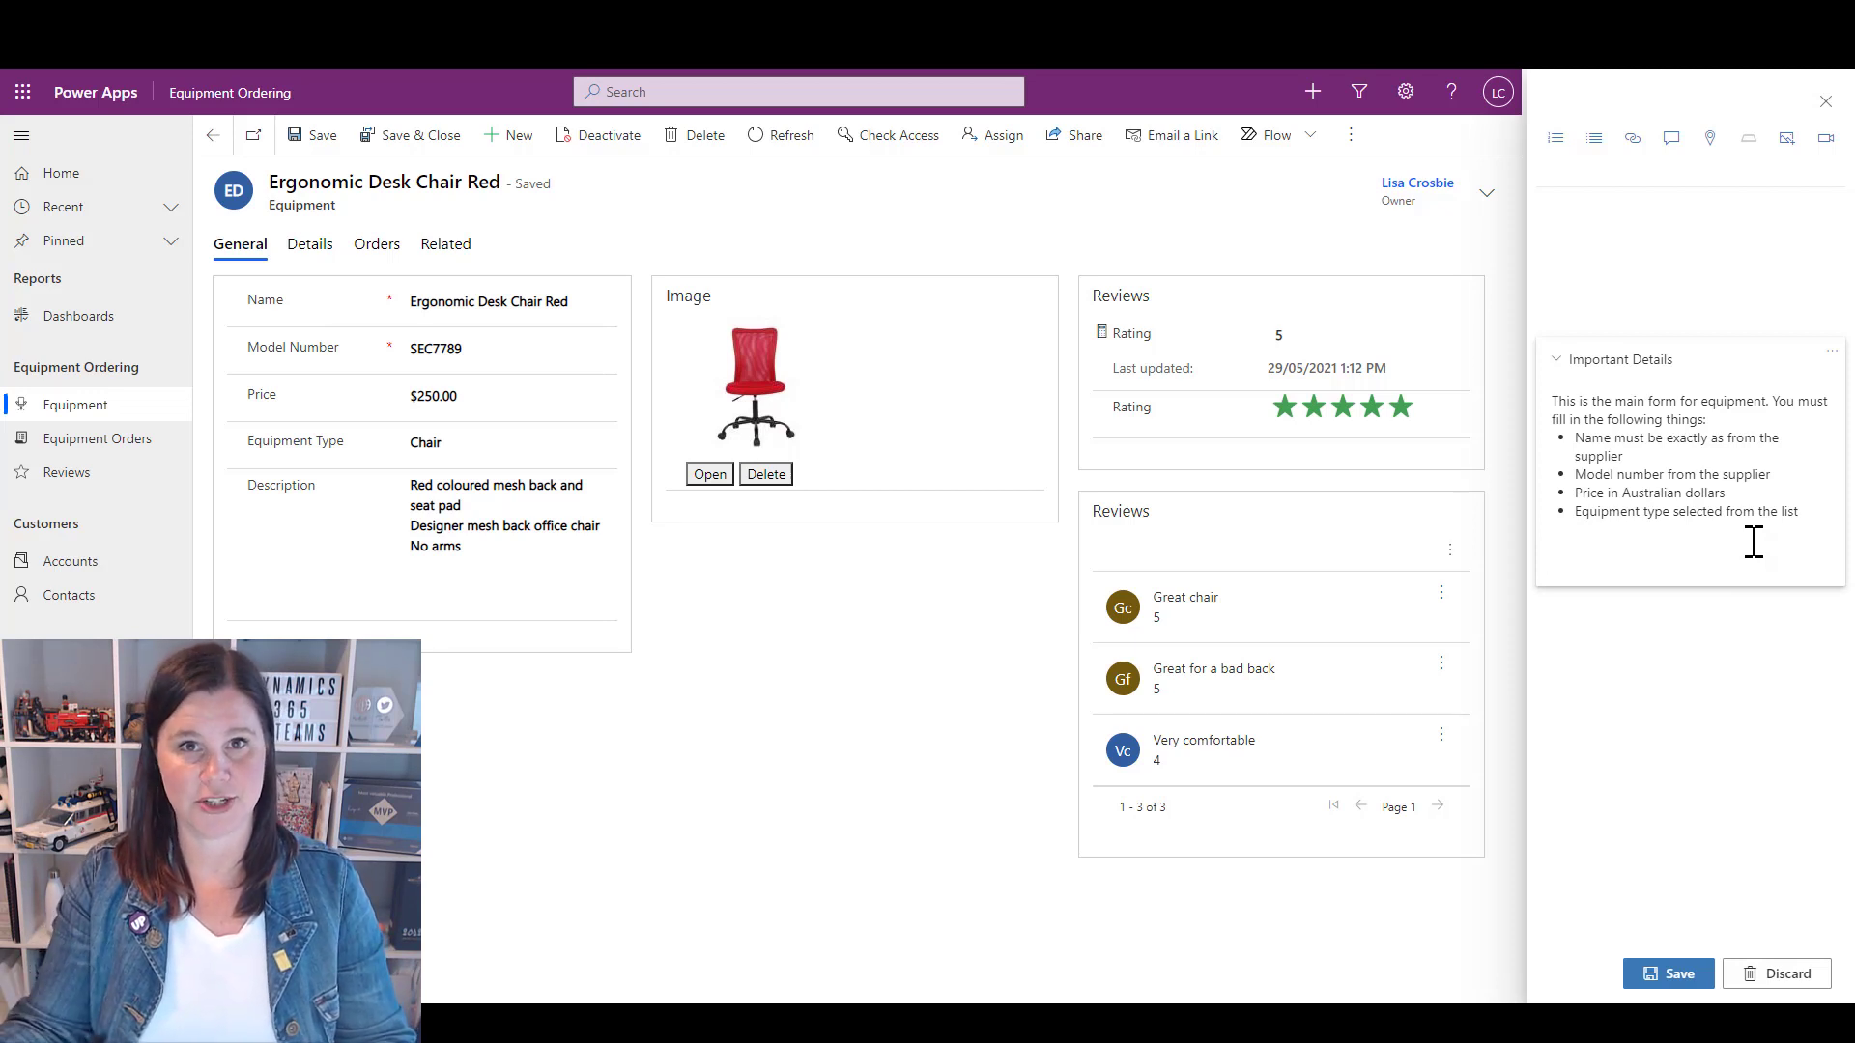
- Insert a 'Description requirements' balloon titled 'Description' with pasted details, attached to the Description field
{"action": "left_click", "coordinate": [1670, 141]}
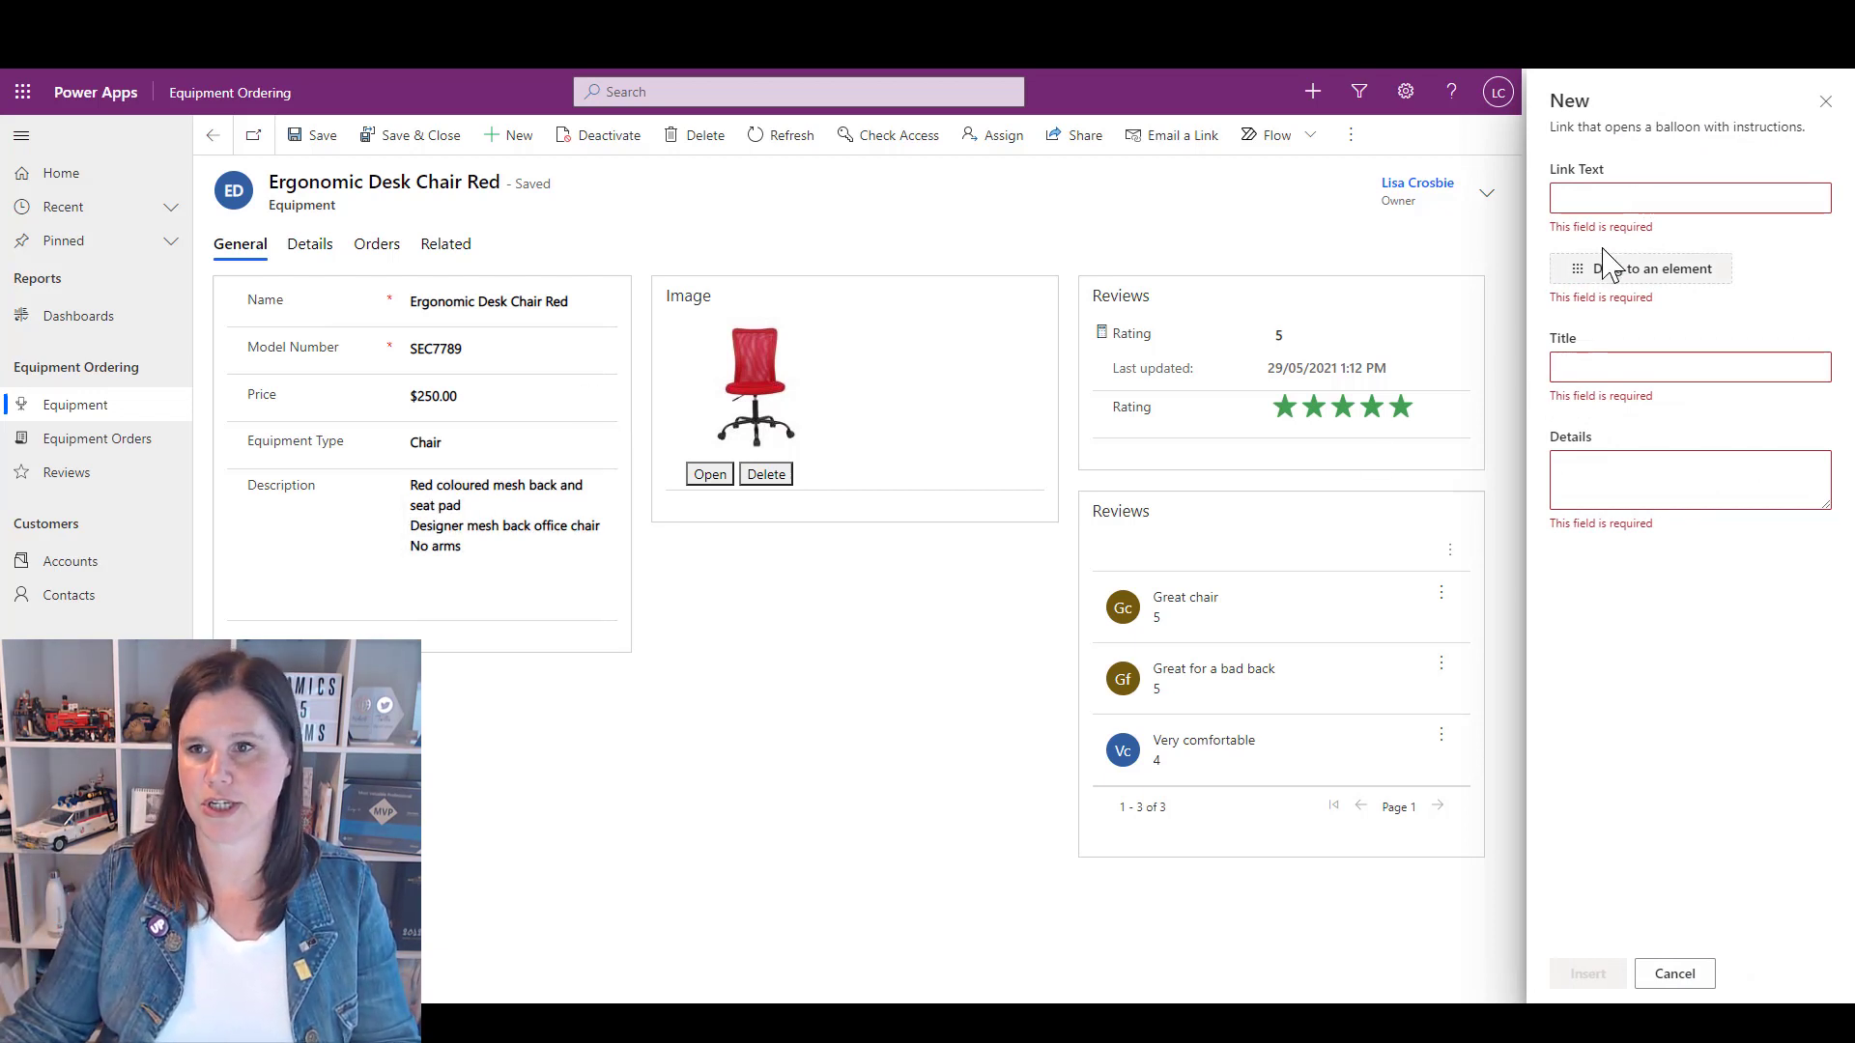
{"action": "left_click", "coordinate": [1597, 198]}
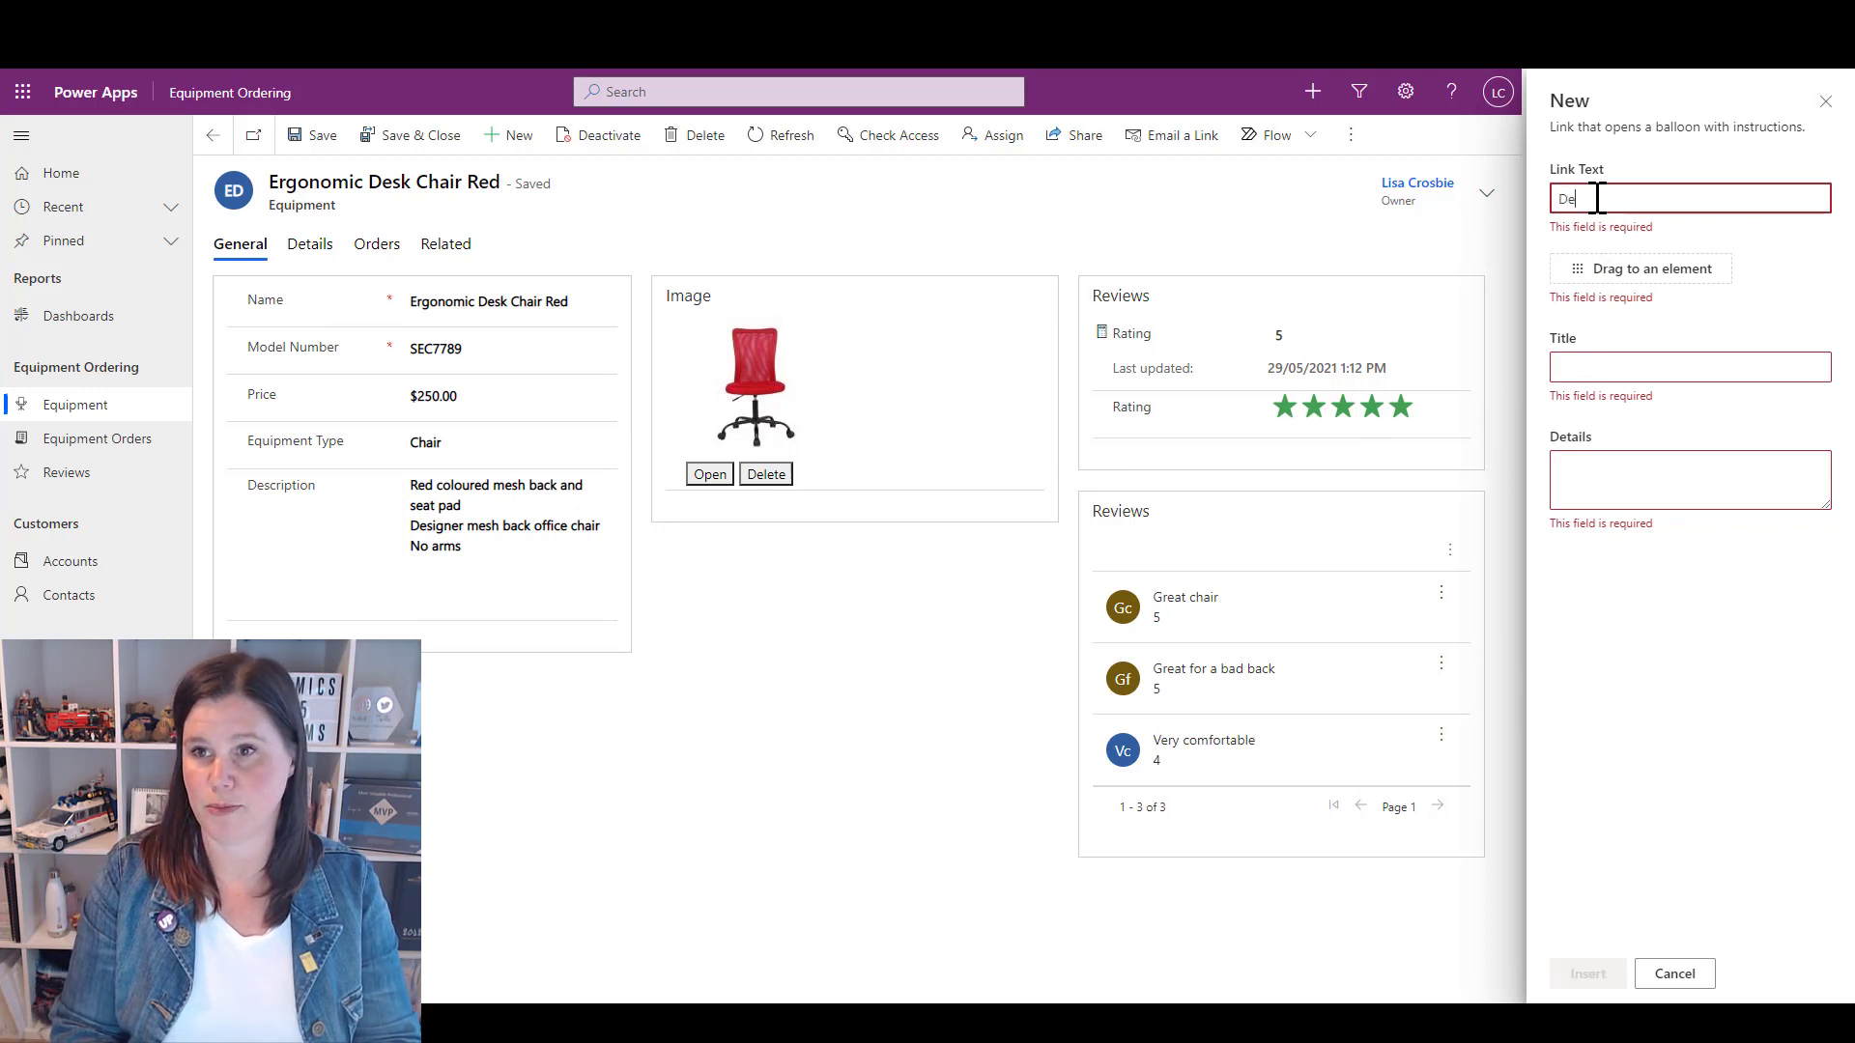
{"action": "type", "text": "Description requirements"}
{"action": "left_click", "coordinate": [1602, 350]}
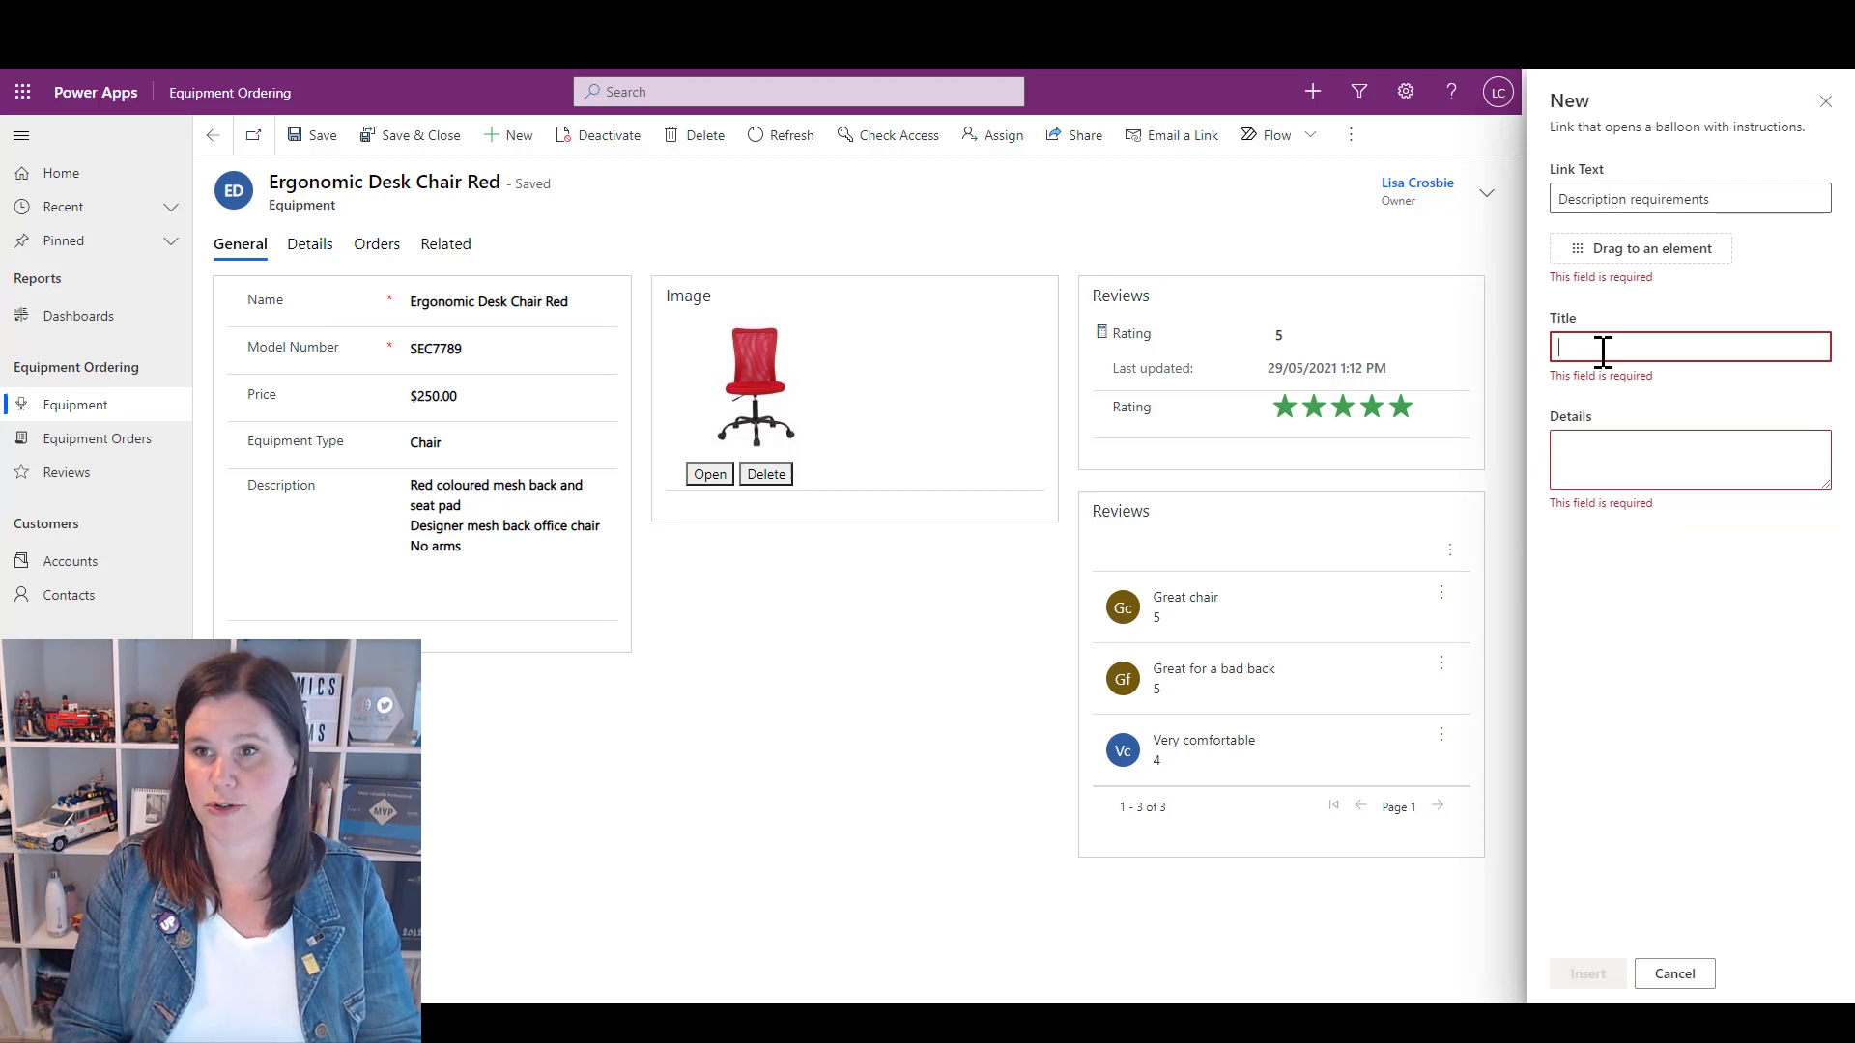
{"action": "type", "text": "Description"}
{"action": "left_click", "coordinate": [1584, 427]}
{"action": "type", "text": "This must be enough information to distinguish it from other equipment so users can select the right thing."}
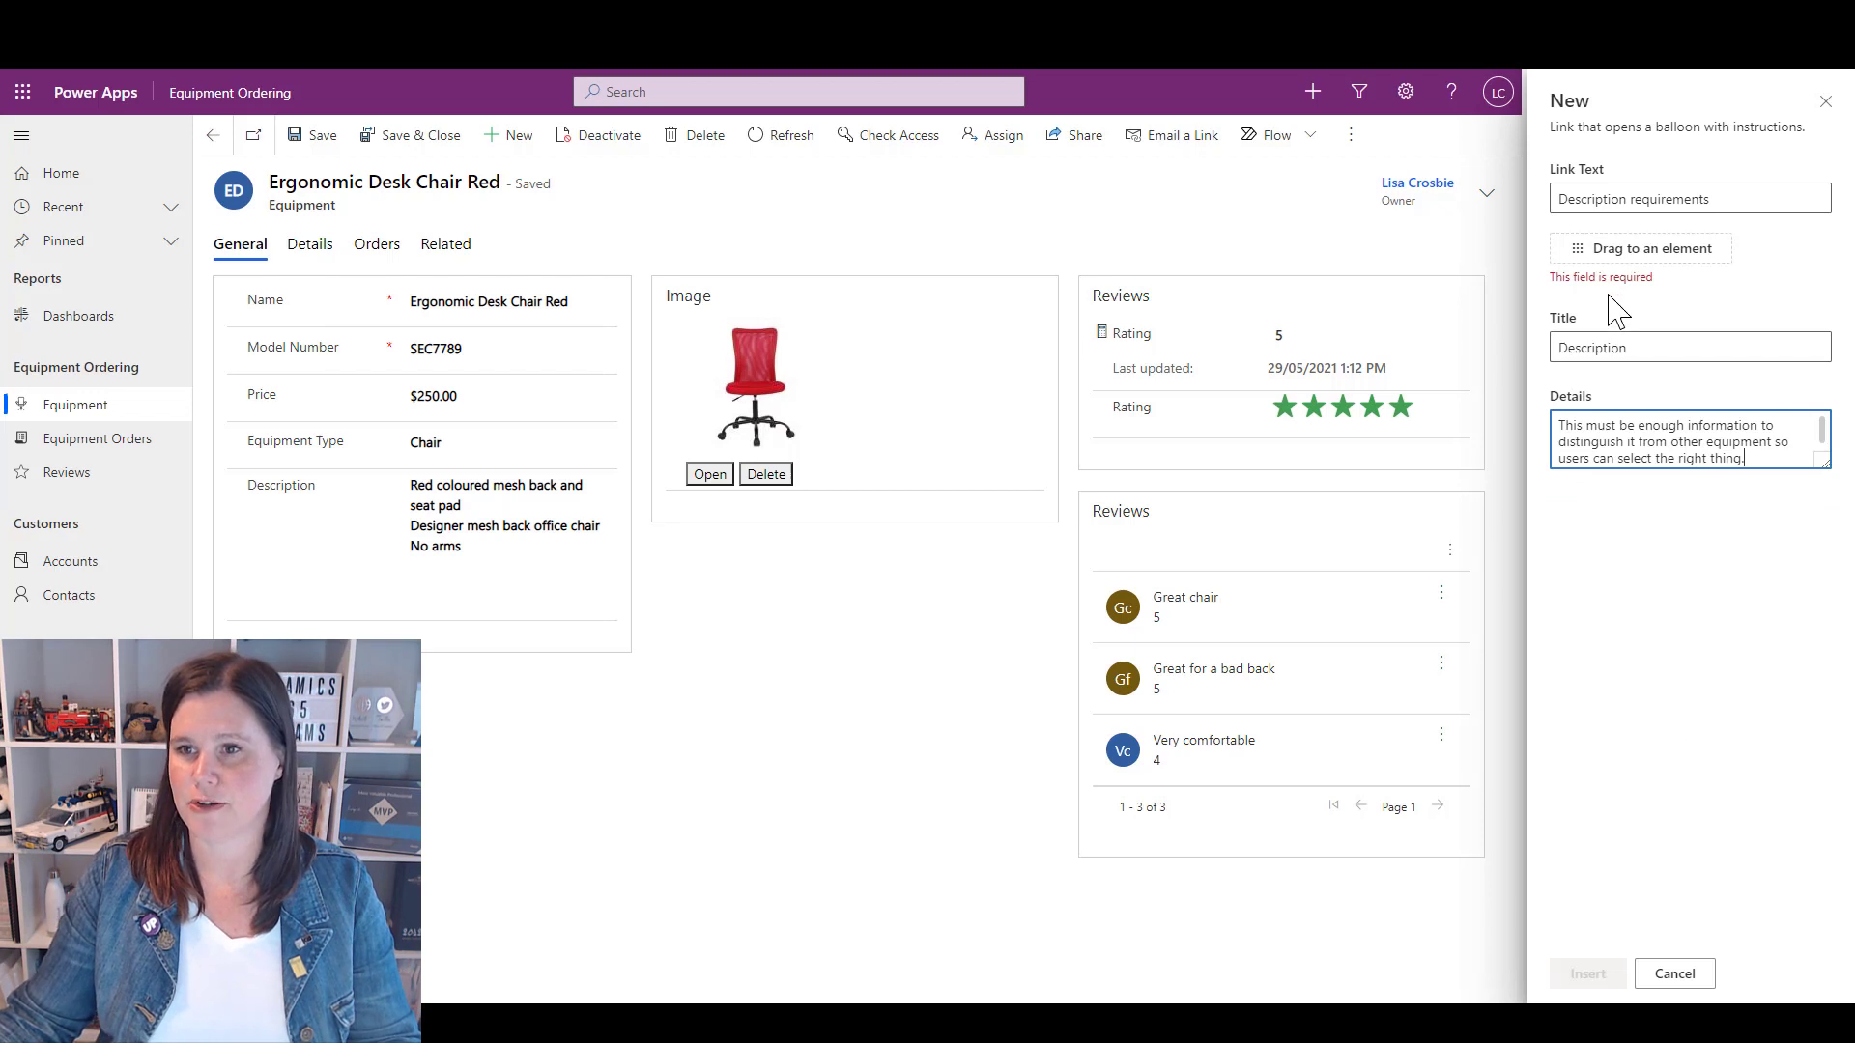
{"action": "left_click_drag", "start_coordinate": [1582, 259], "coordinate": [500, 500]}
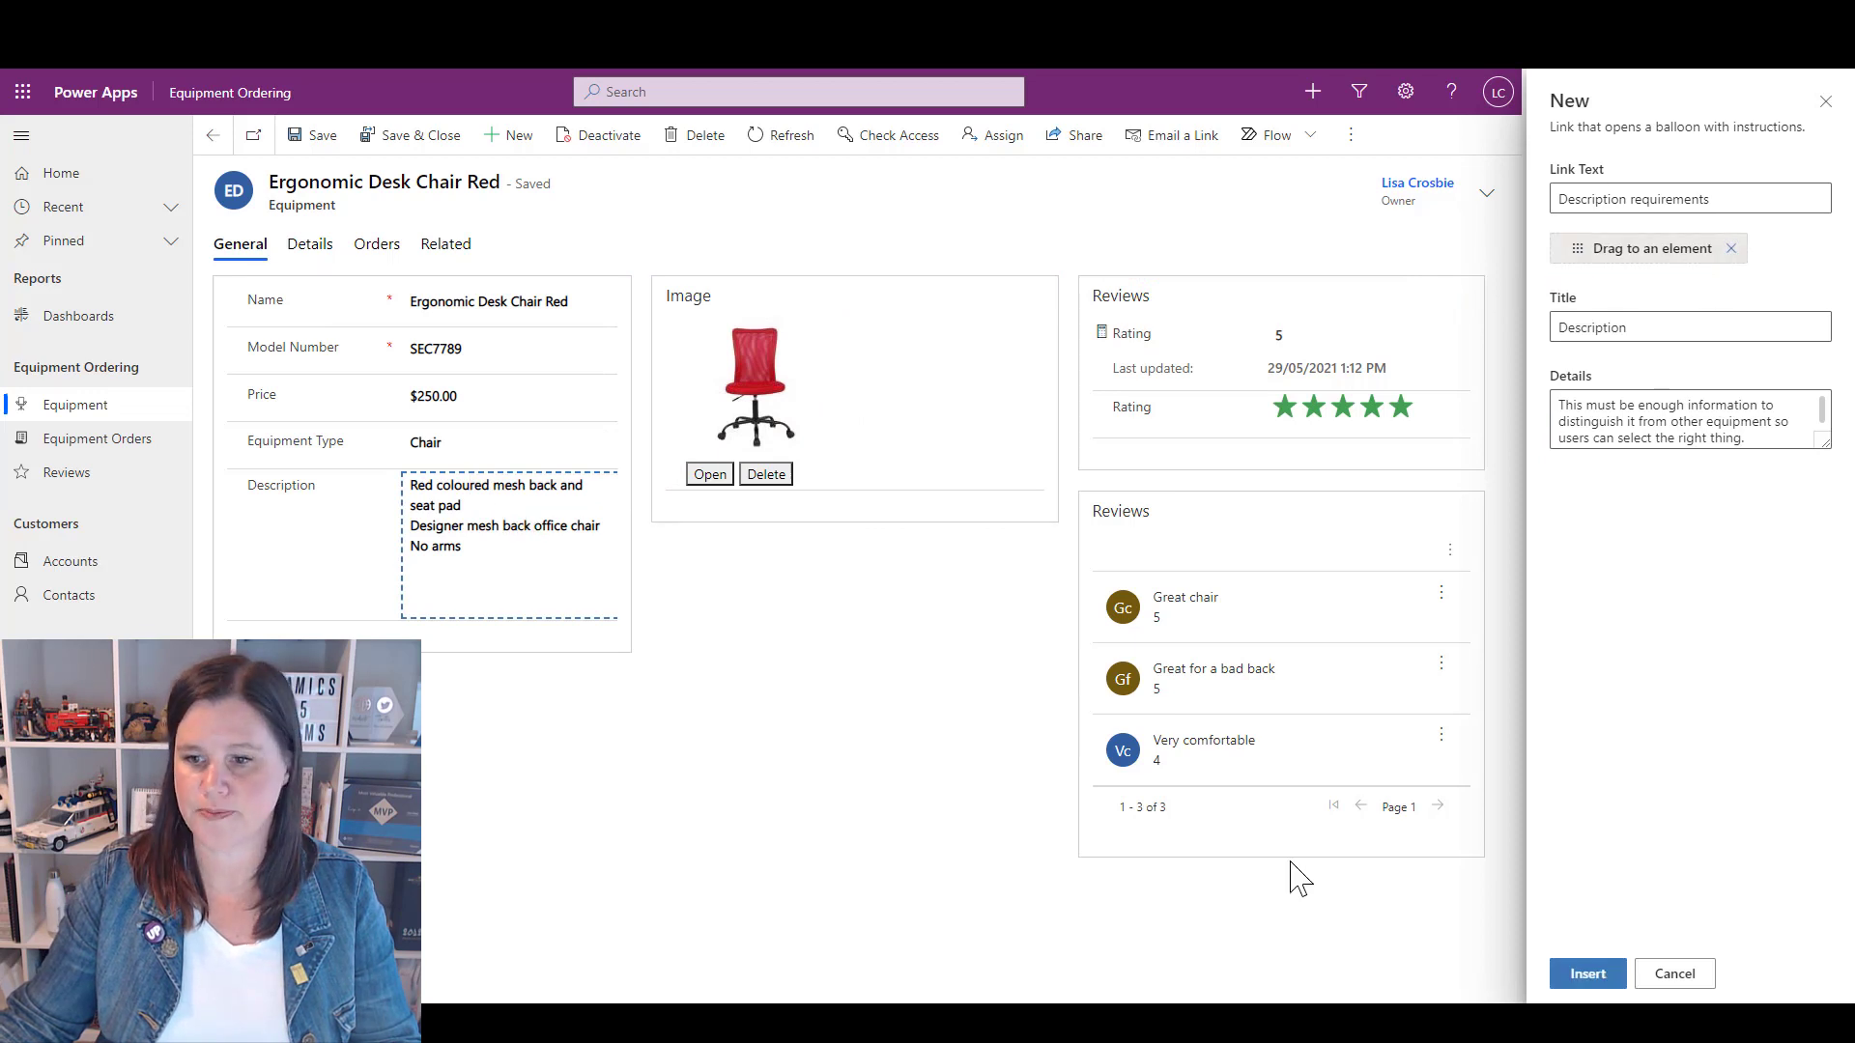
{"action": "left_click", "coordinate": [1581, 978]}
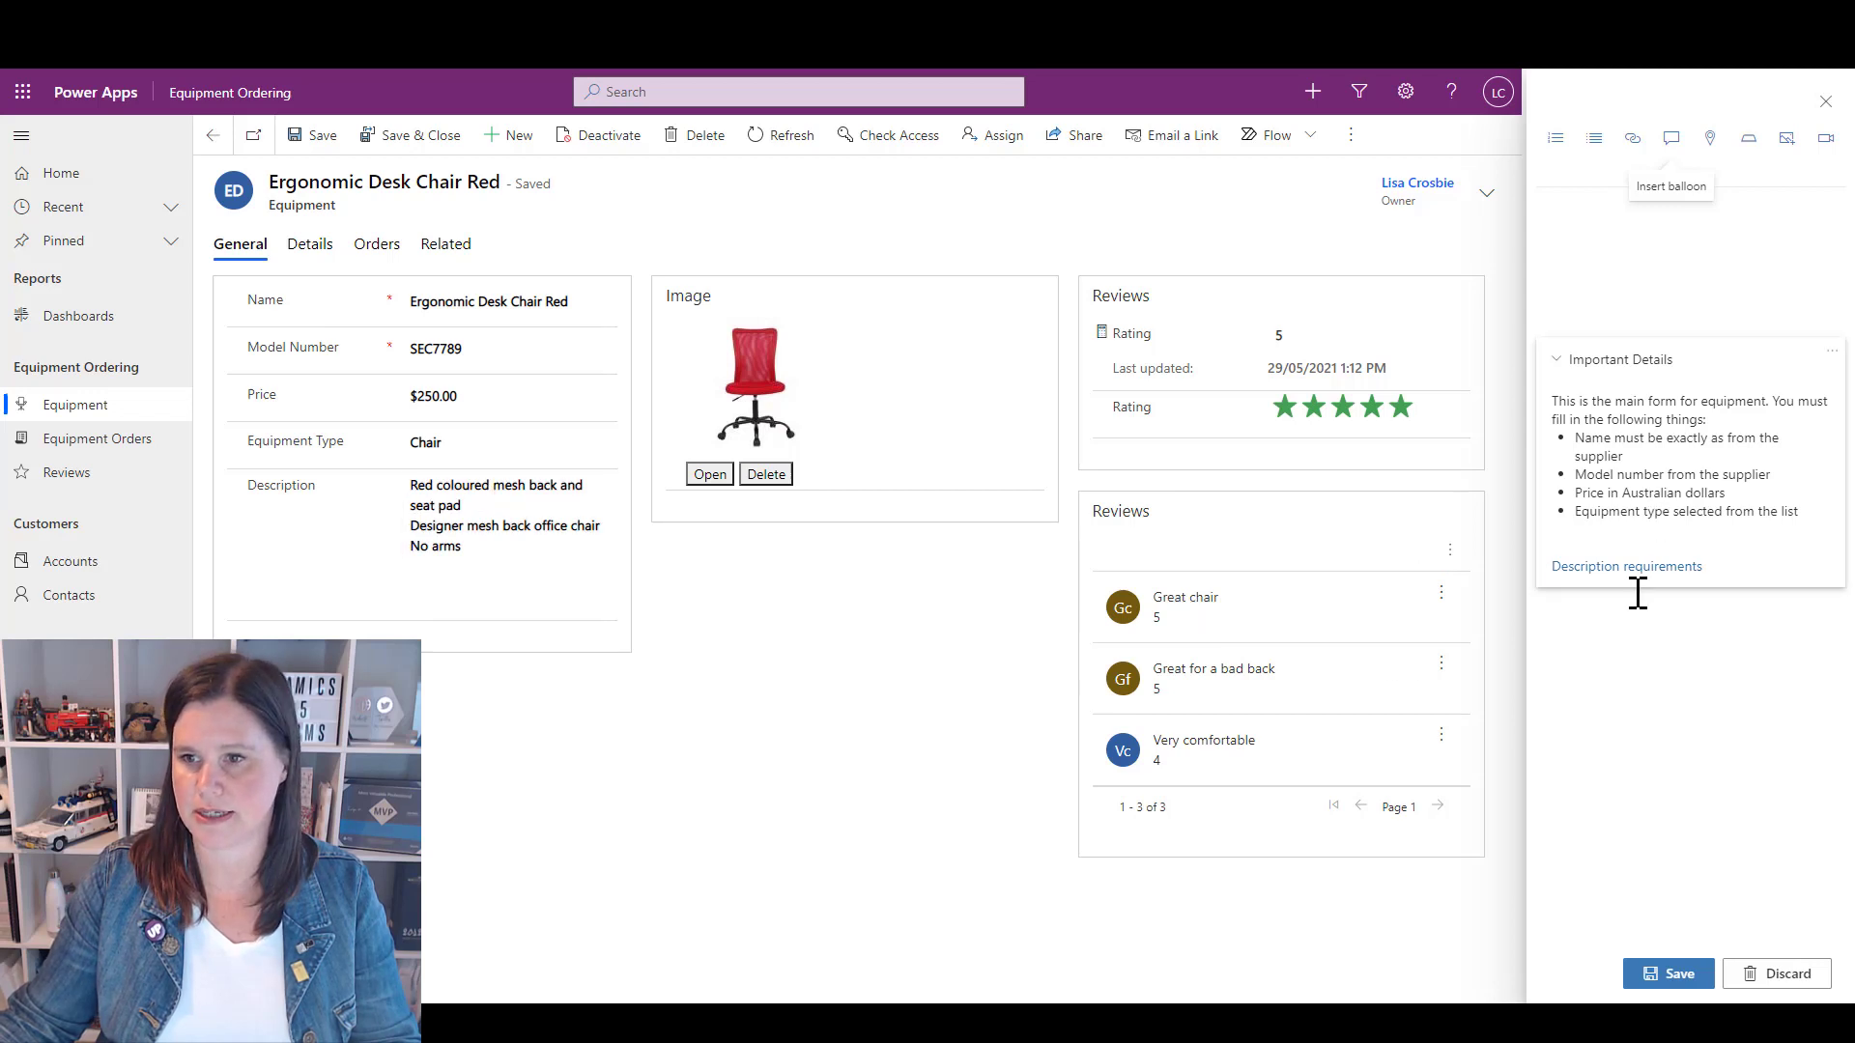
- On a new line, insert an 'Enter the price here' coach mark attached to the Price field
{"action": "left_click", "coordinate": [1715, 567]}
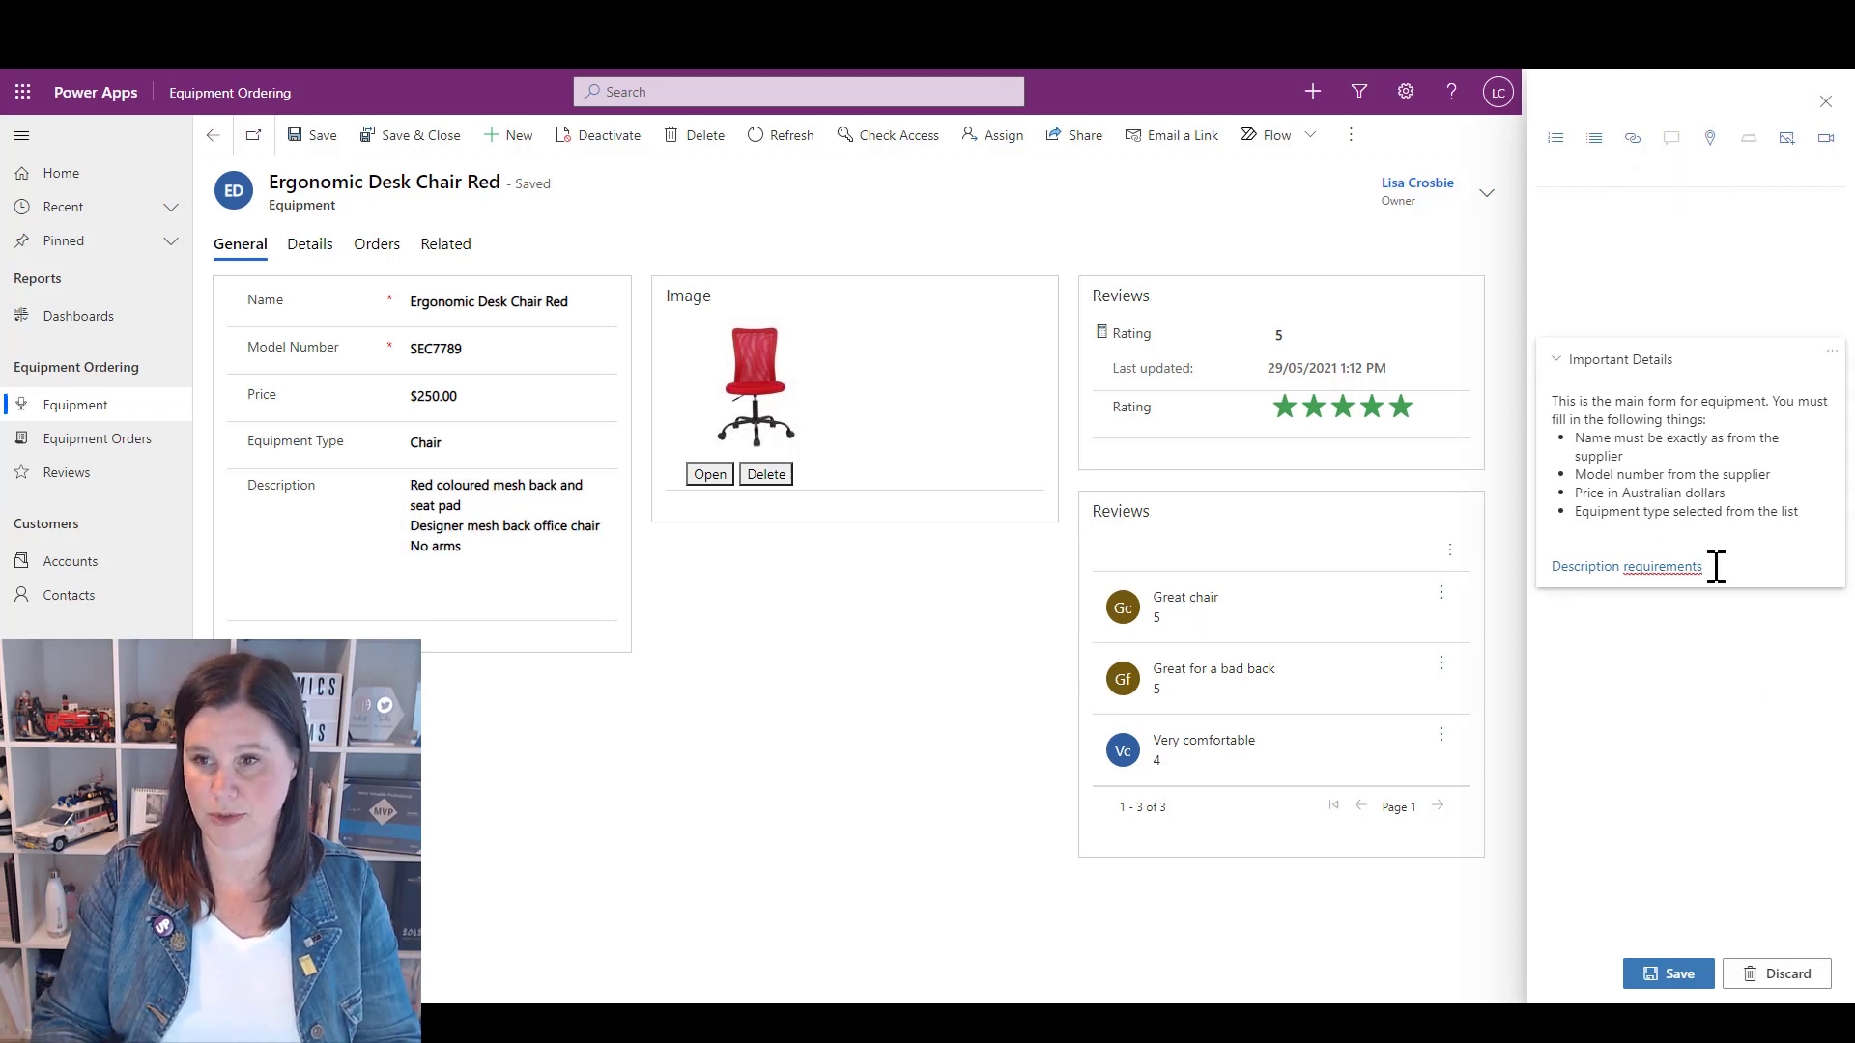
{"action": "key", "text": "Return"}
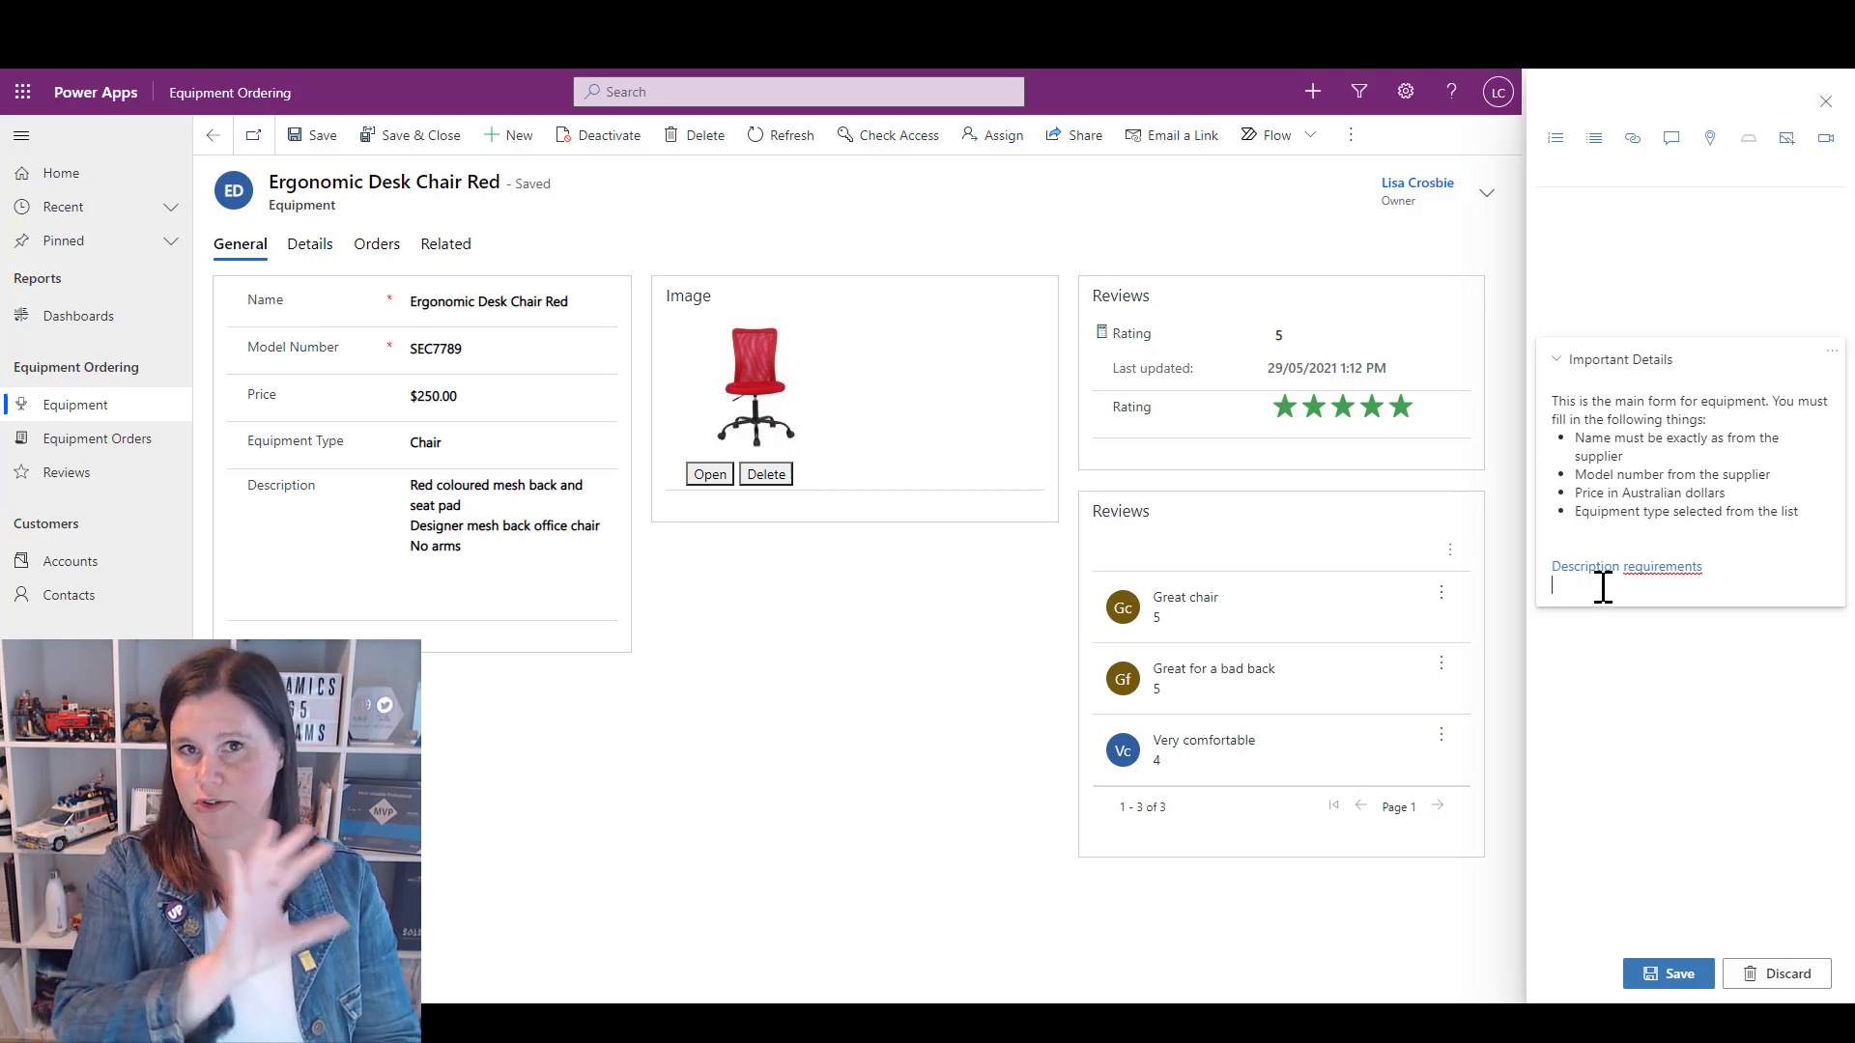
{"action": "left_click", "coordinate": [1710, 140]}
{"action": "left_click", "coordinate": [1603, 209]}
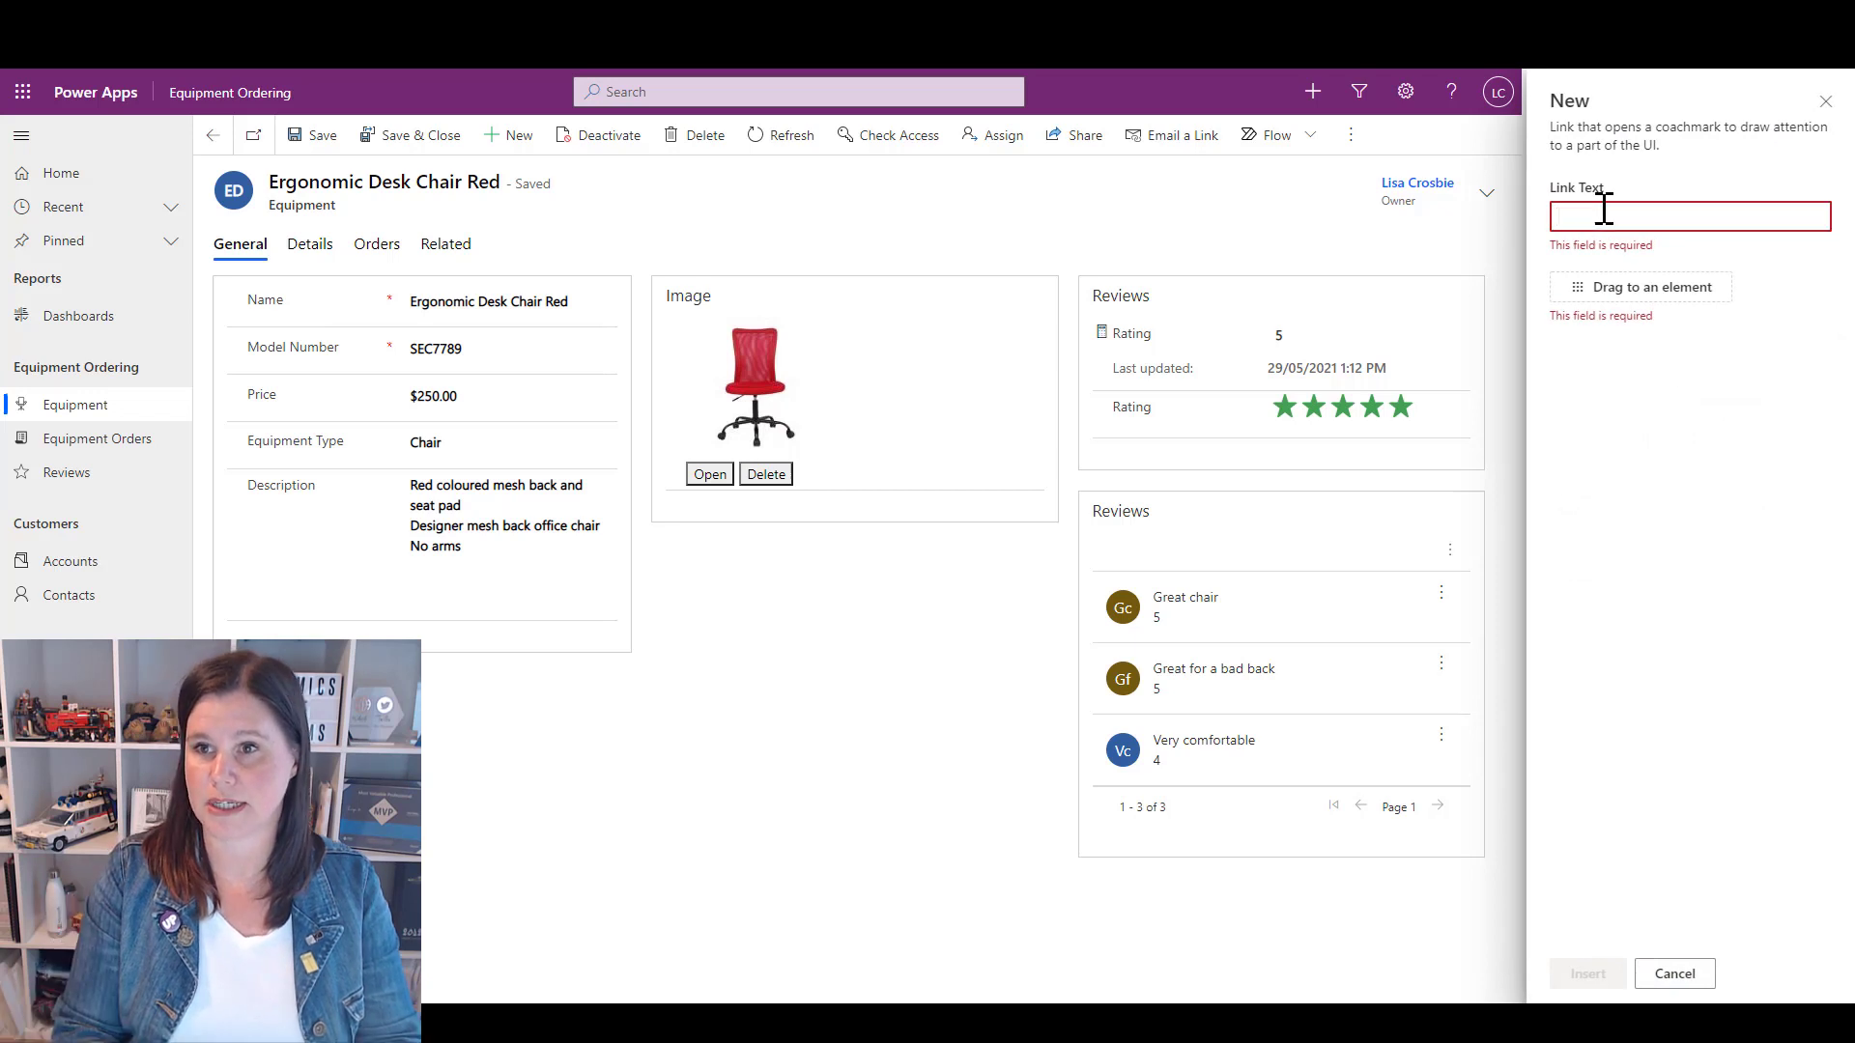
{"action": "type", "text": "Enter the prie"}
{"action": "type", "text": "e here"}
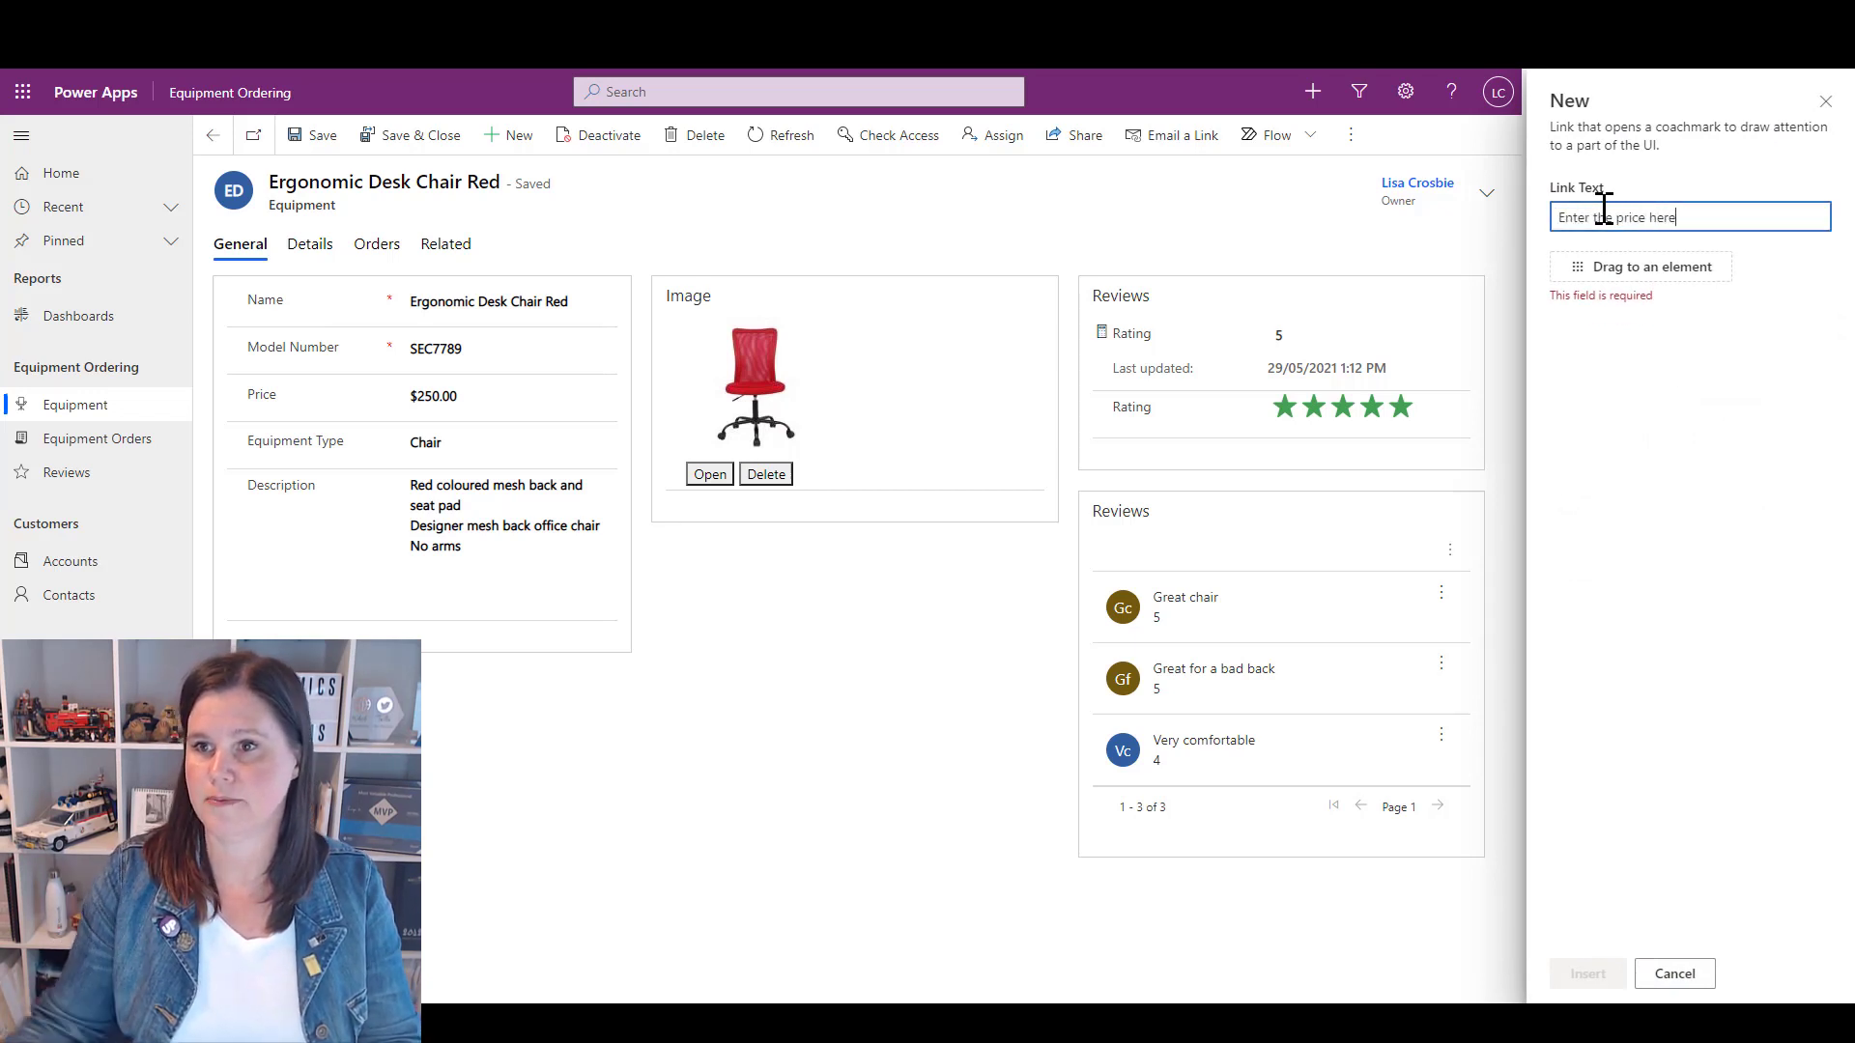
{"action": "left_click_drag", "start_coordinate": [1577, 268], "coordinate": [500, 411]}
{"action": "left_click", "coordinate": [1581, 977]}
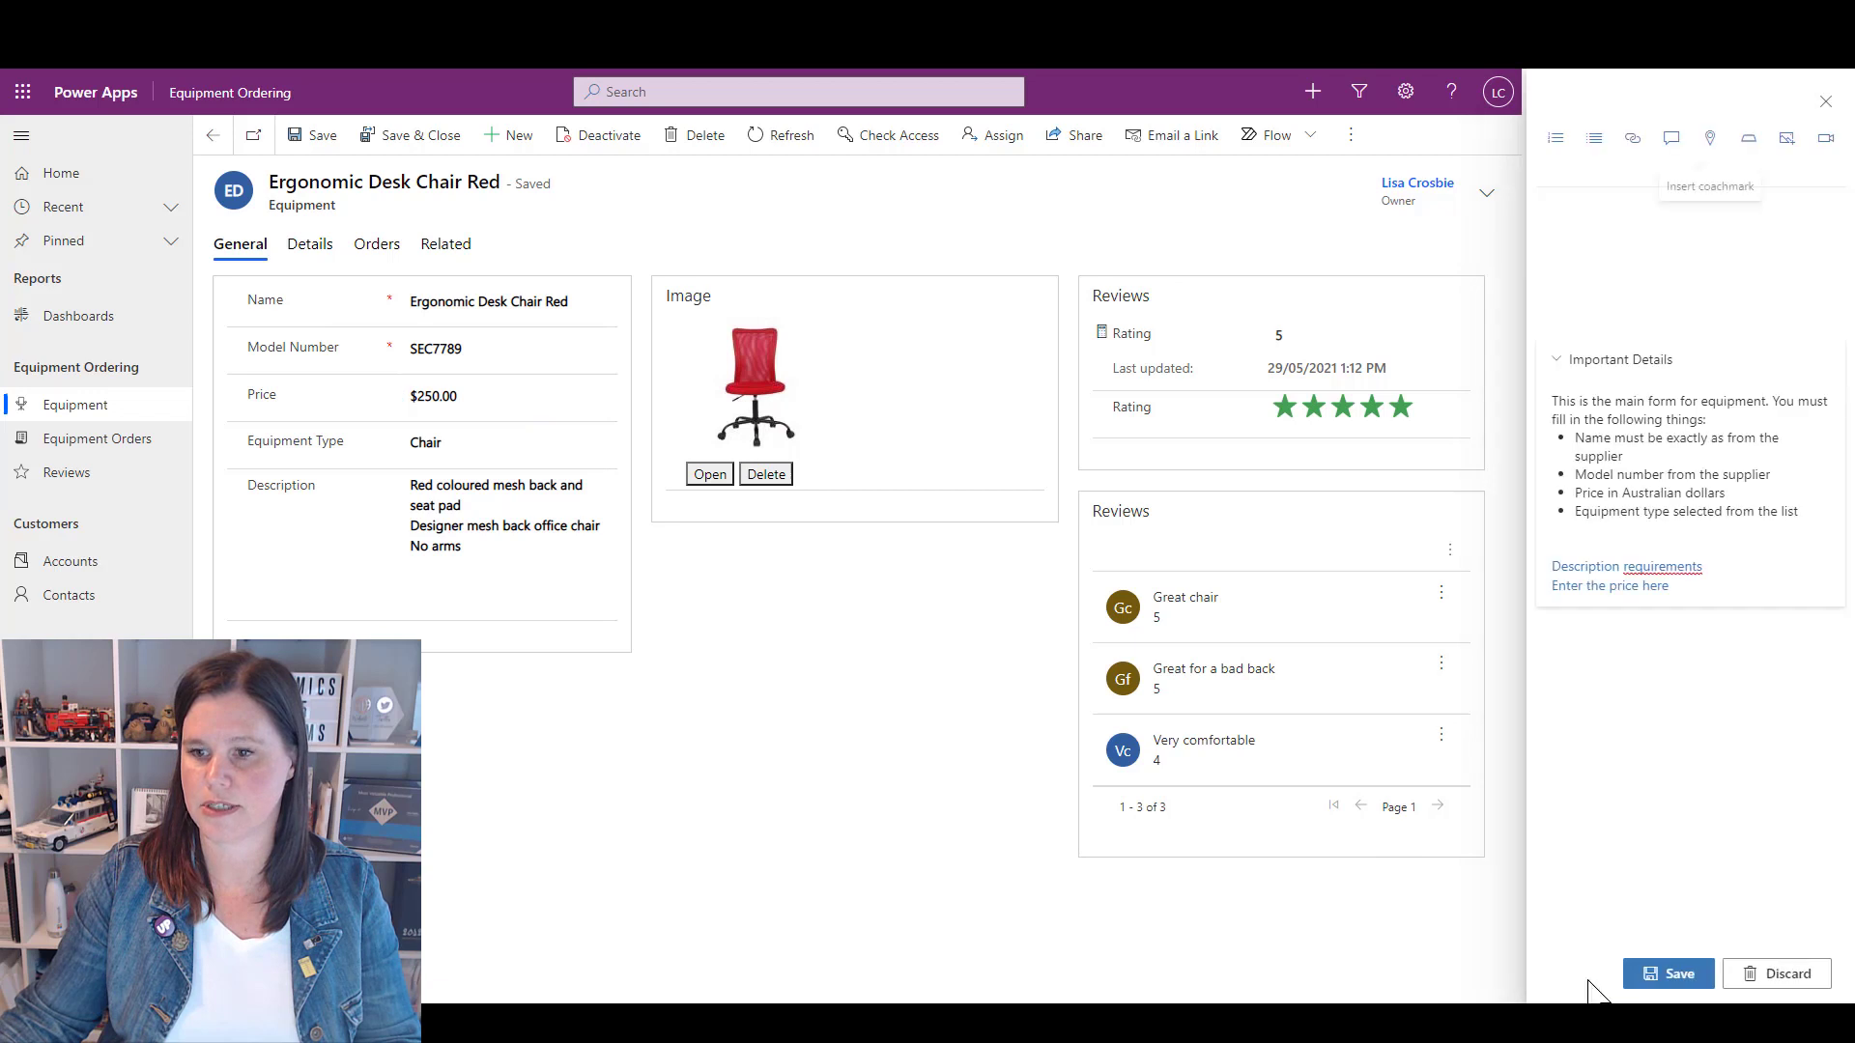
- Save the help content, reopen the pane, and test the Description balloon and Price coach mark
{"action": "left_click", "coordinate": [1654, 978]}
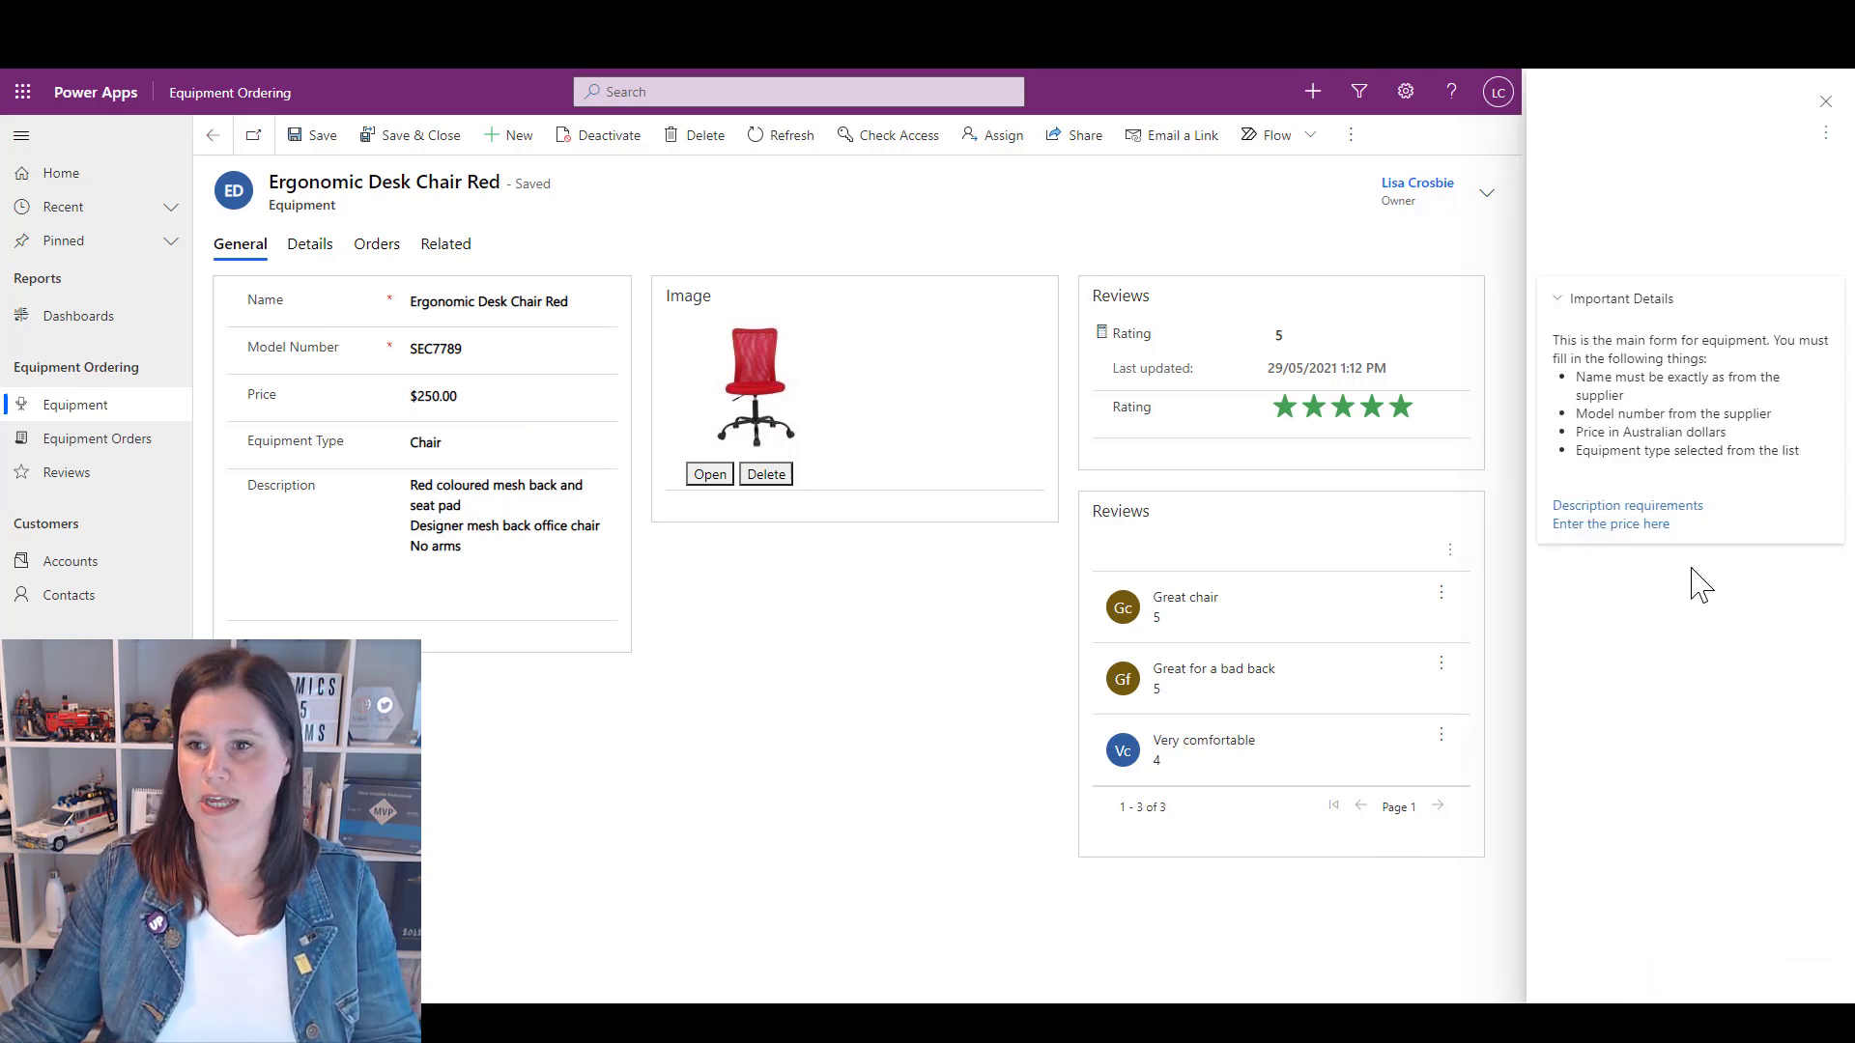
{"action": "left_click", "coordinate": [1825, 102]}
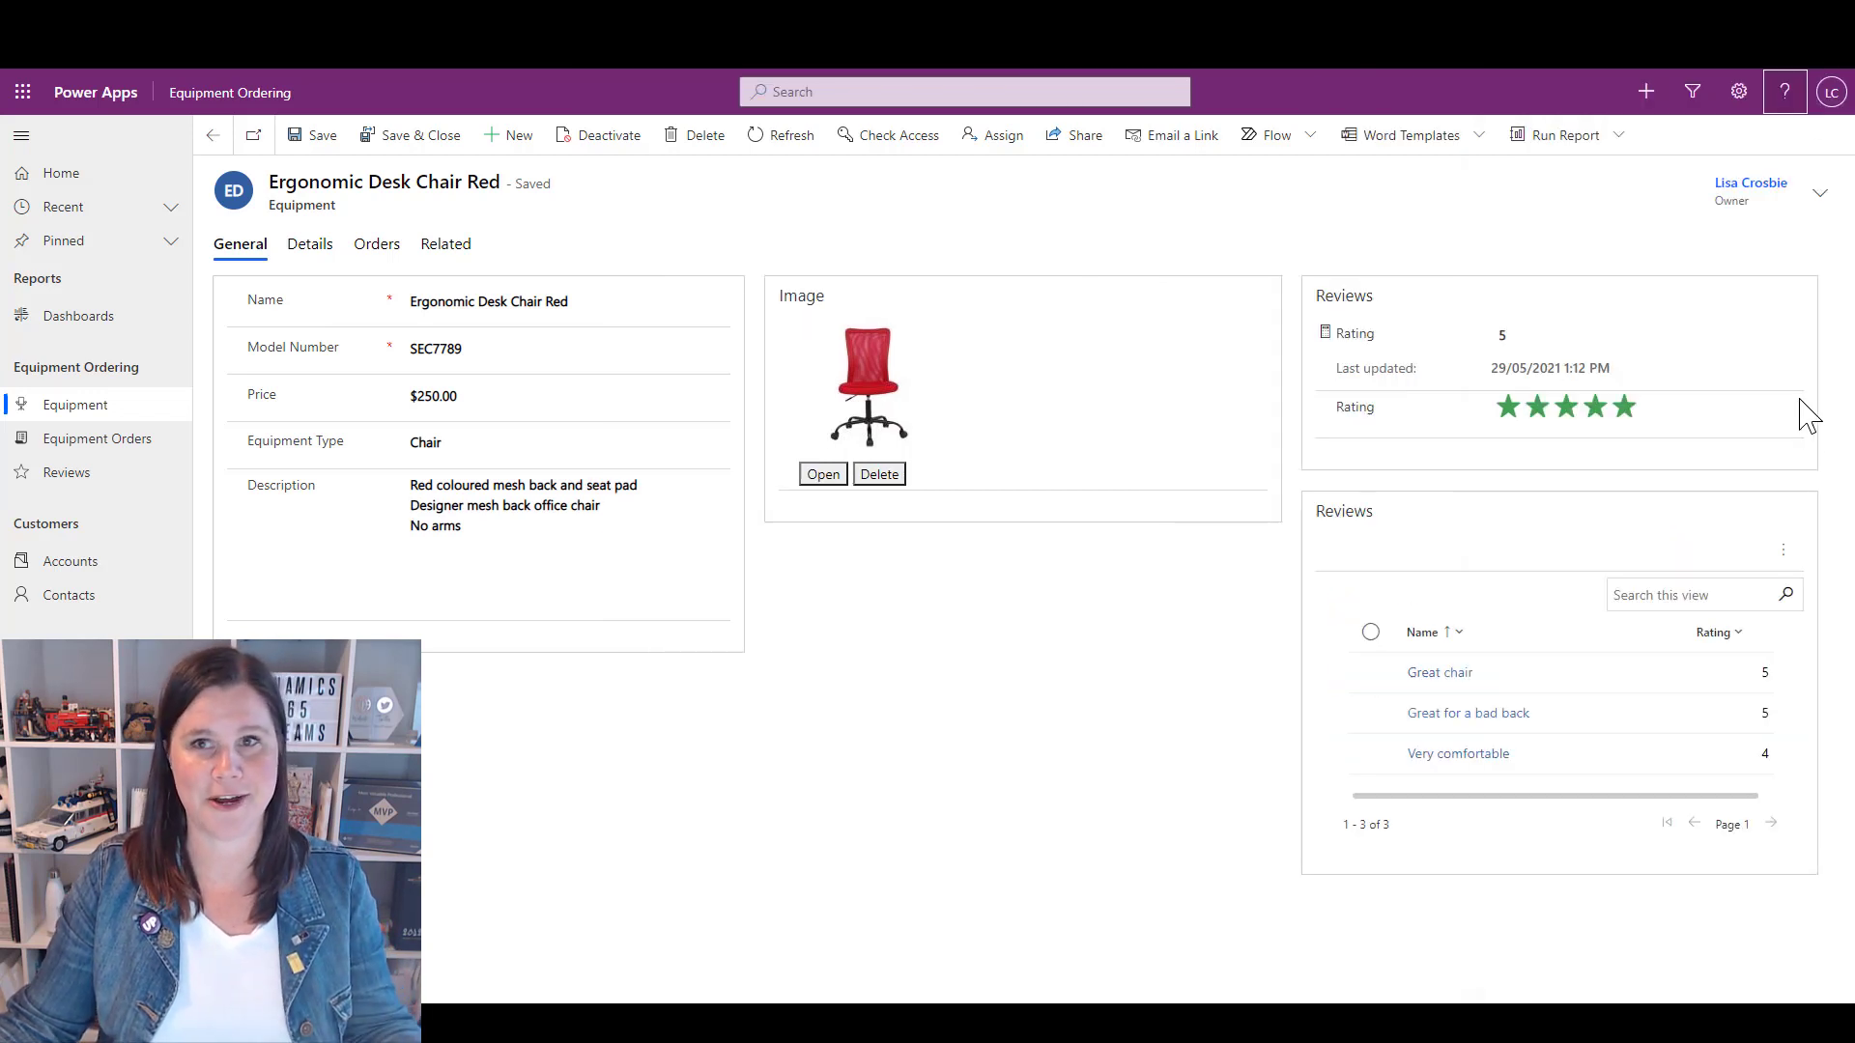
{"action": "left_click", "coordinate": [1784, 92]}
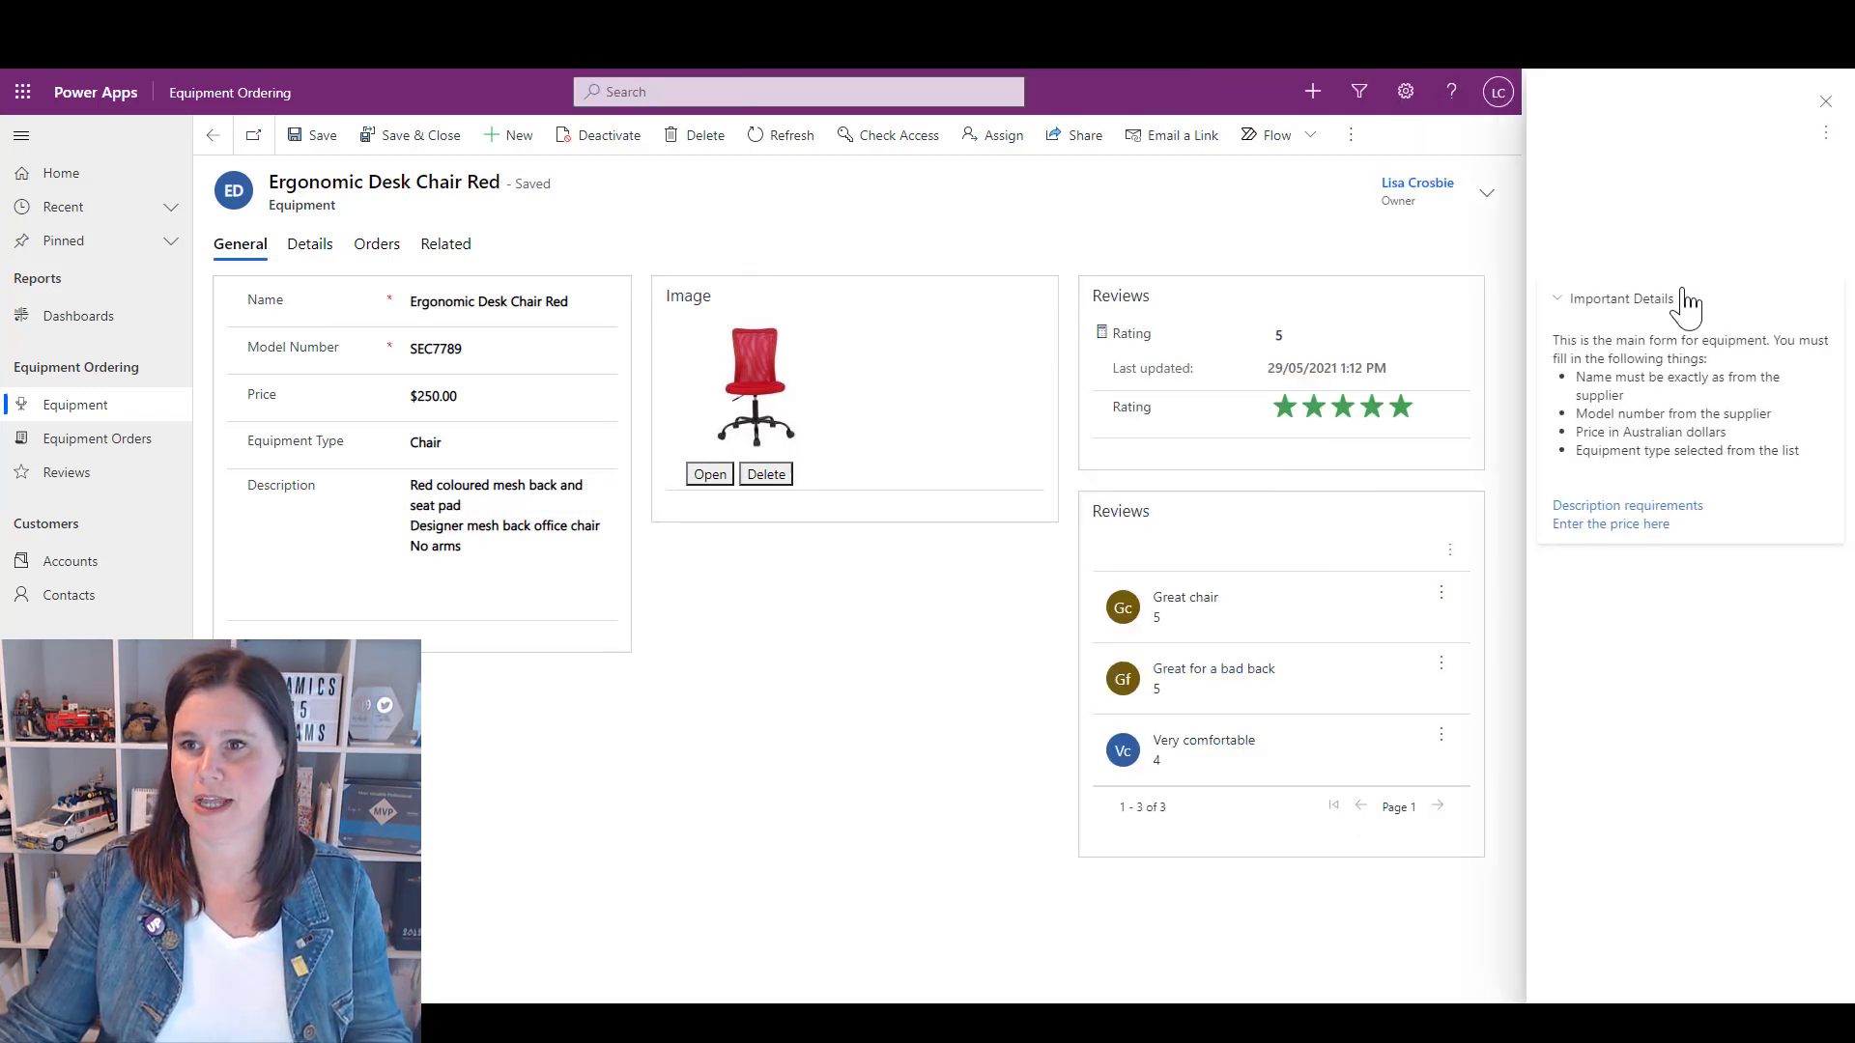
{"action": "left_click", "coordinate": [1685, 506]}
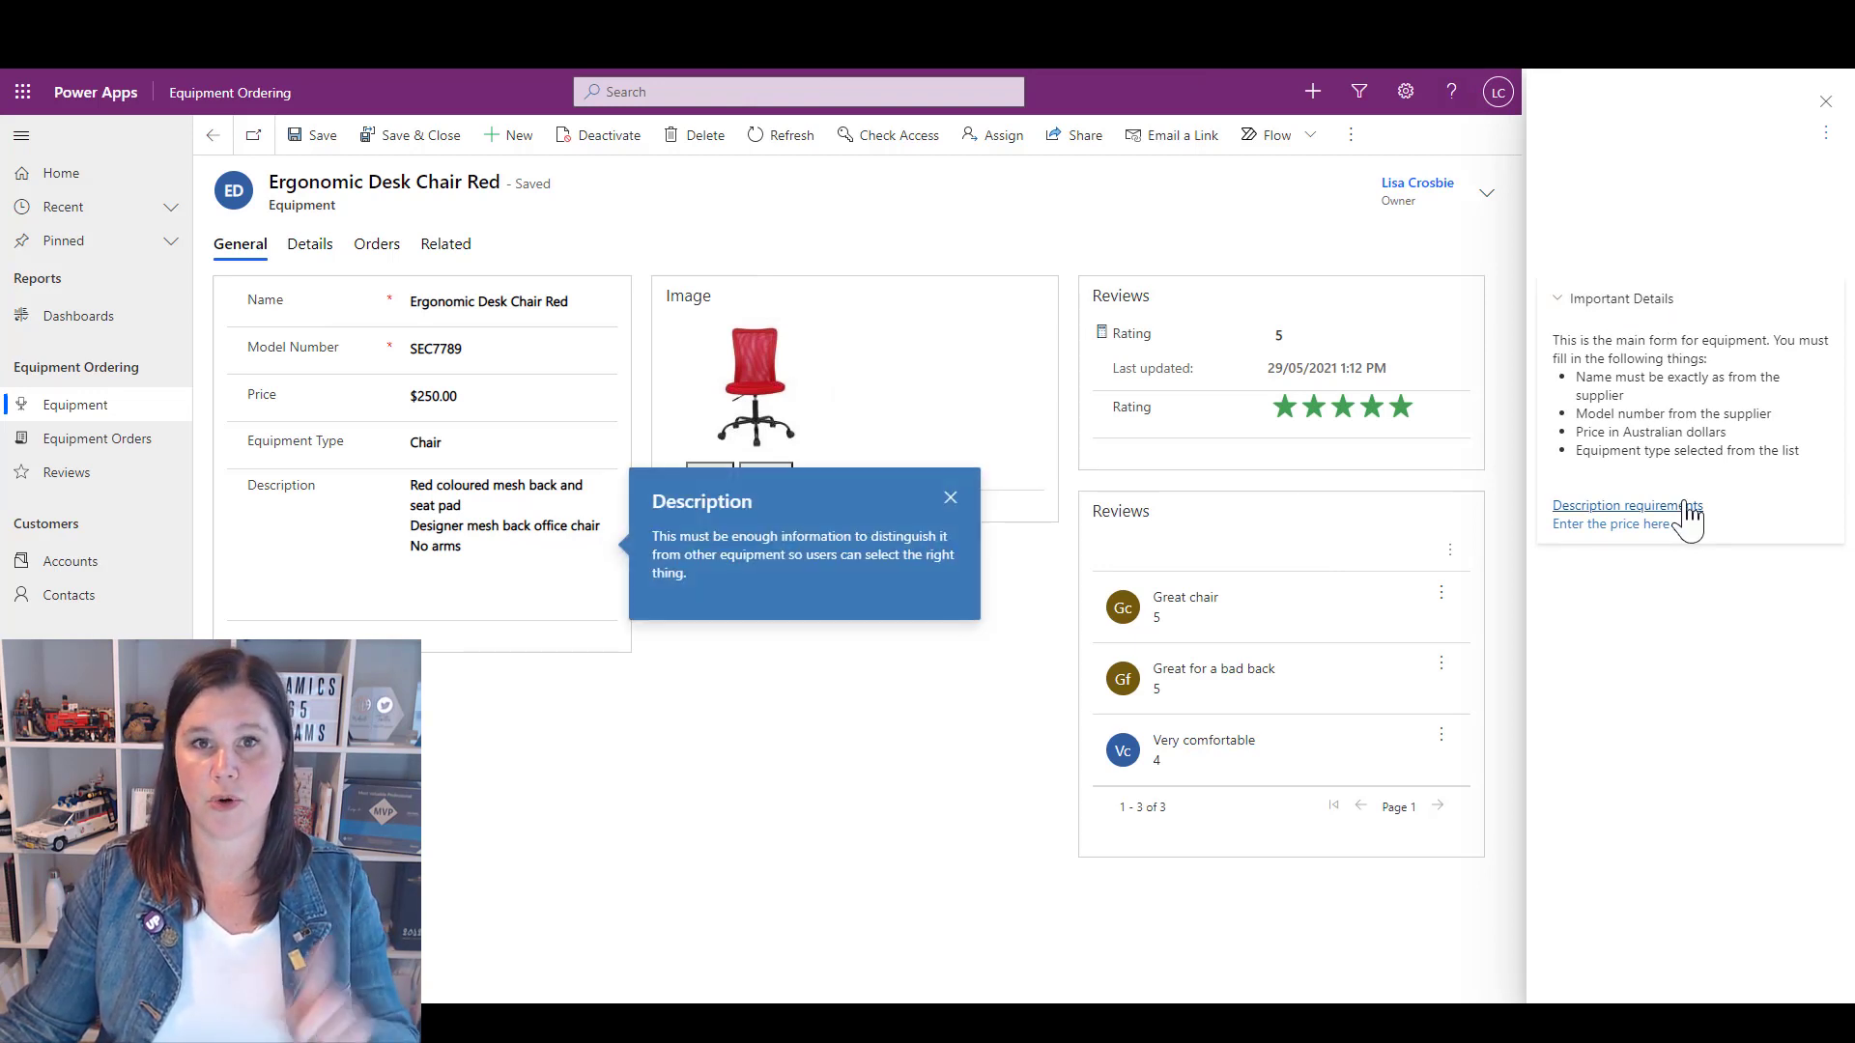
{"action": "left_click", "coordinate": [1654, 525]}
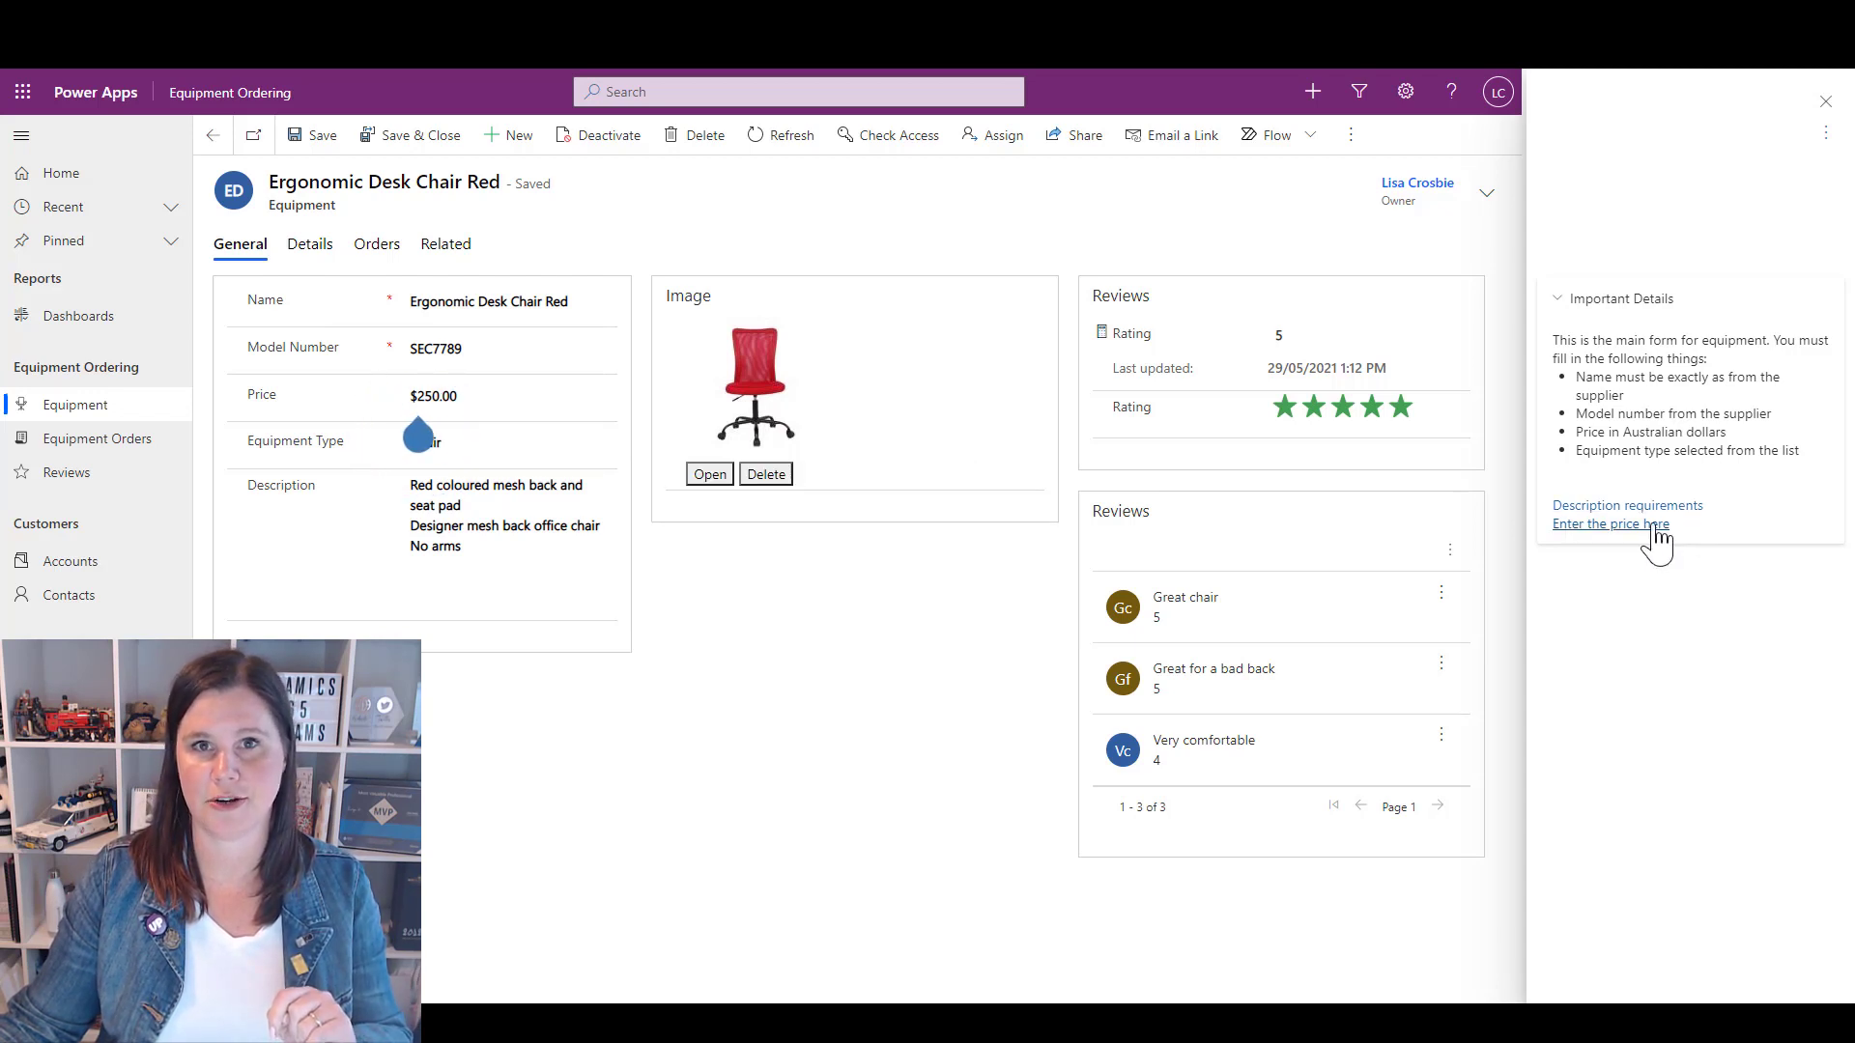
- Return the help pane to edit mode and insert a 'Learn more about this app' section
{"action": "left_click", "coordinate": [1825, 134]}
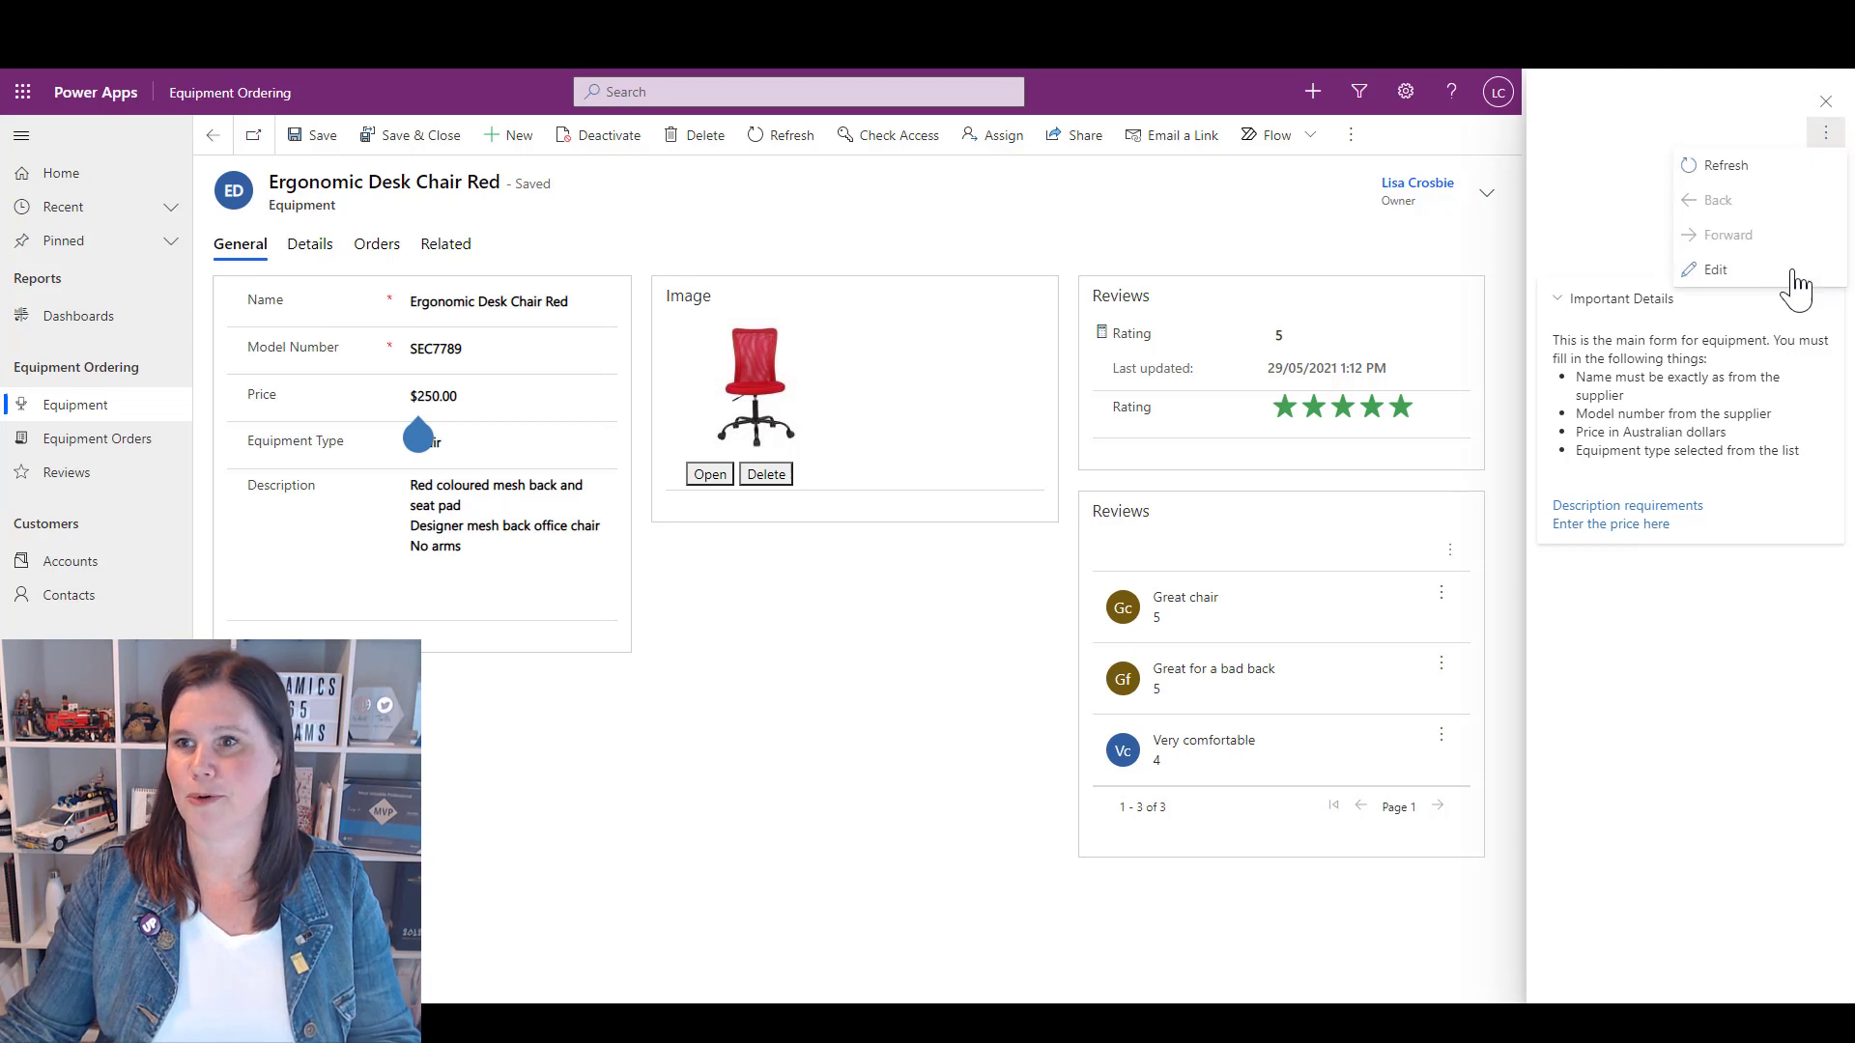
{"action": "left_click", "coordinate": [1729, 267]}
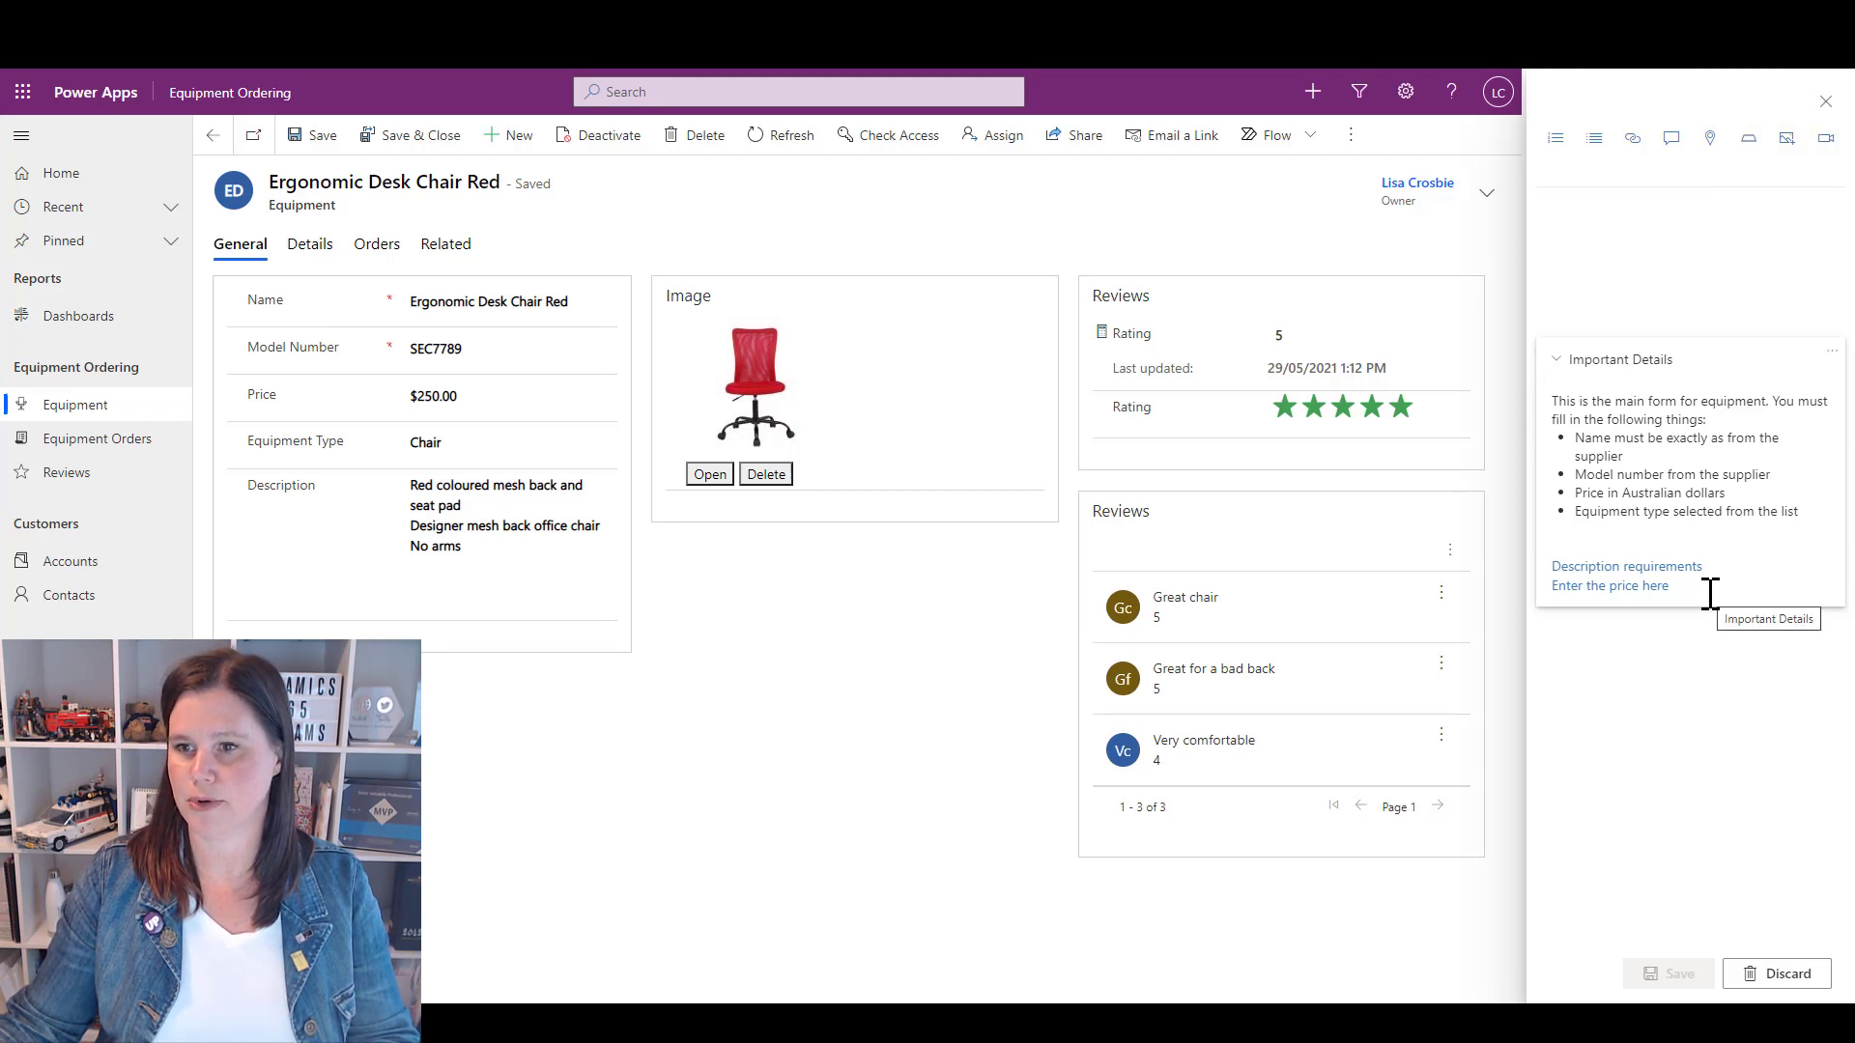
{"action": "left_click", "coordinate": [1746, 140]}
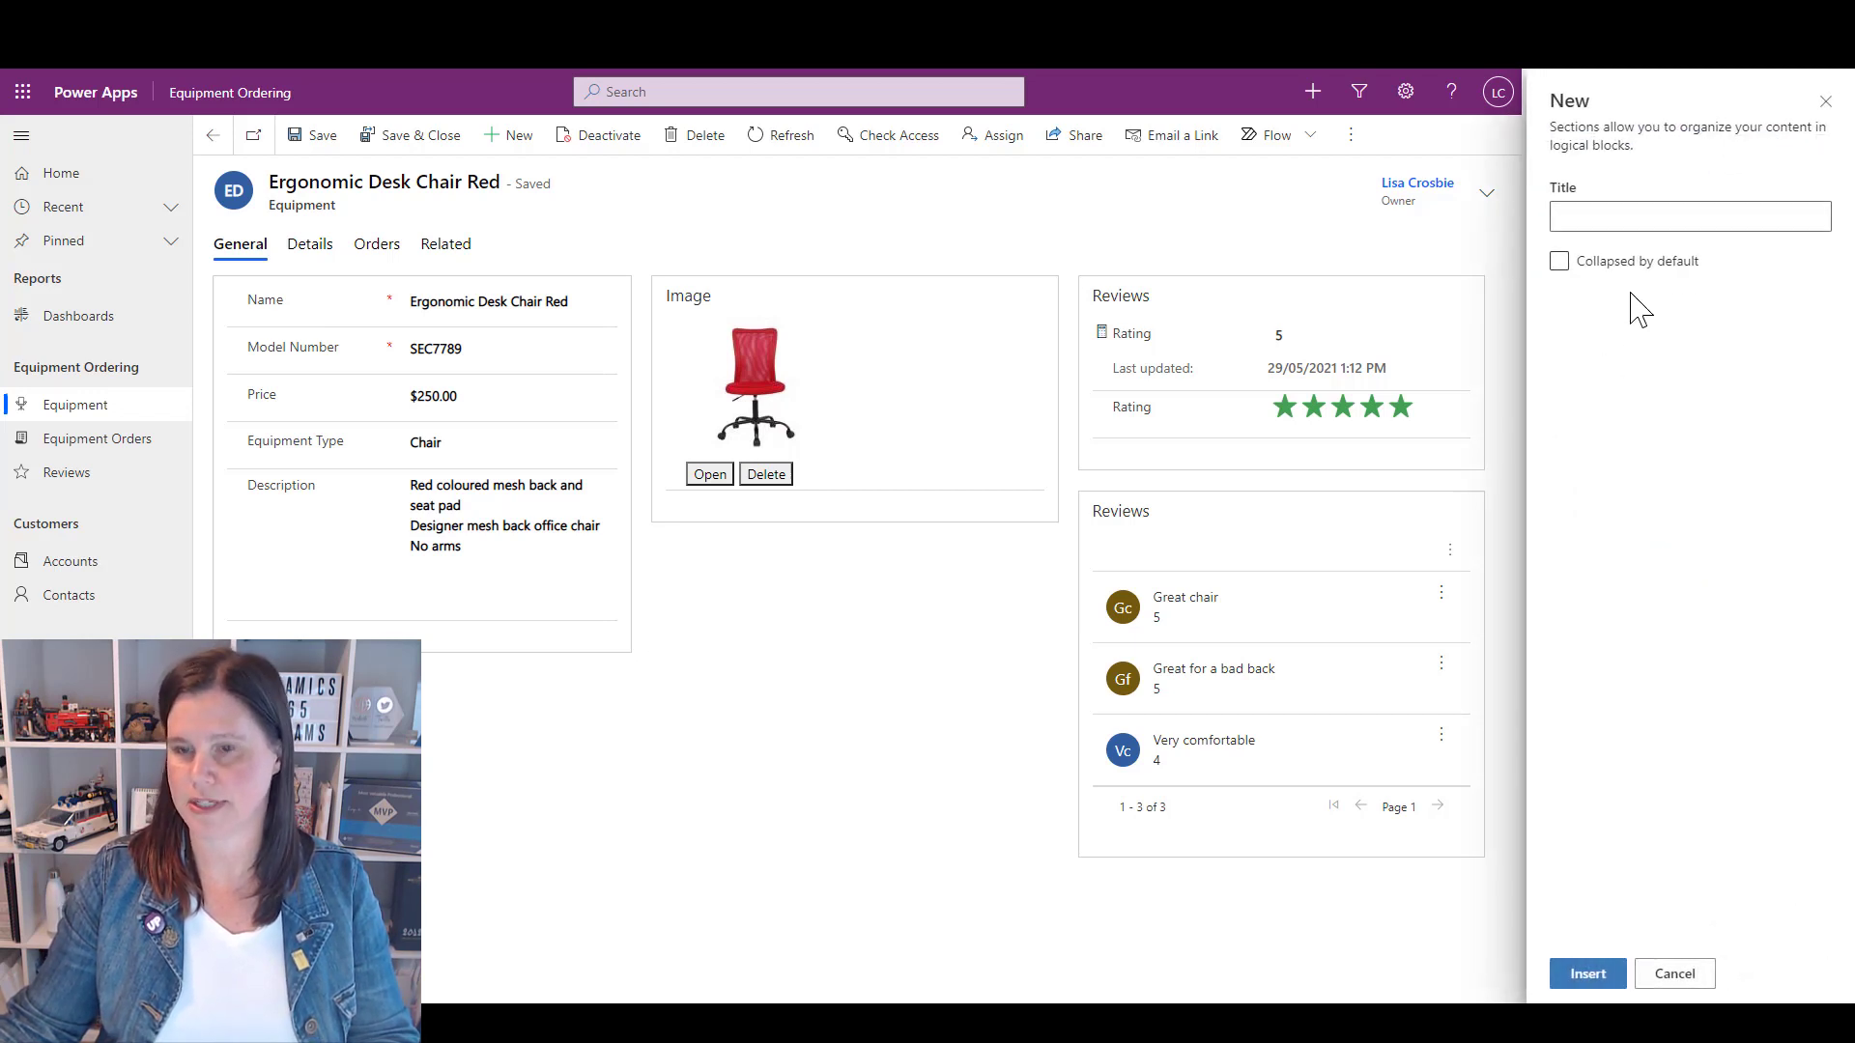
{"action": "left_click", "coordinate": [1579, 215]}
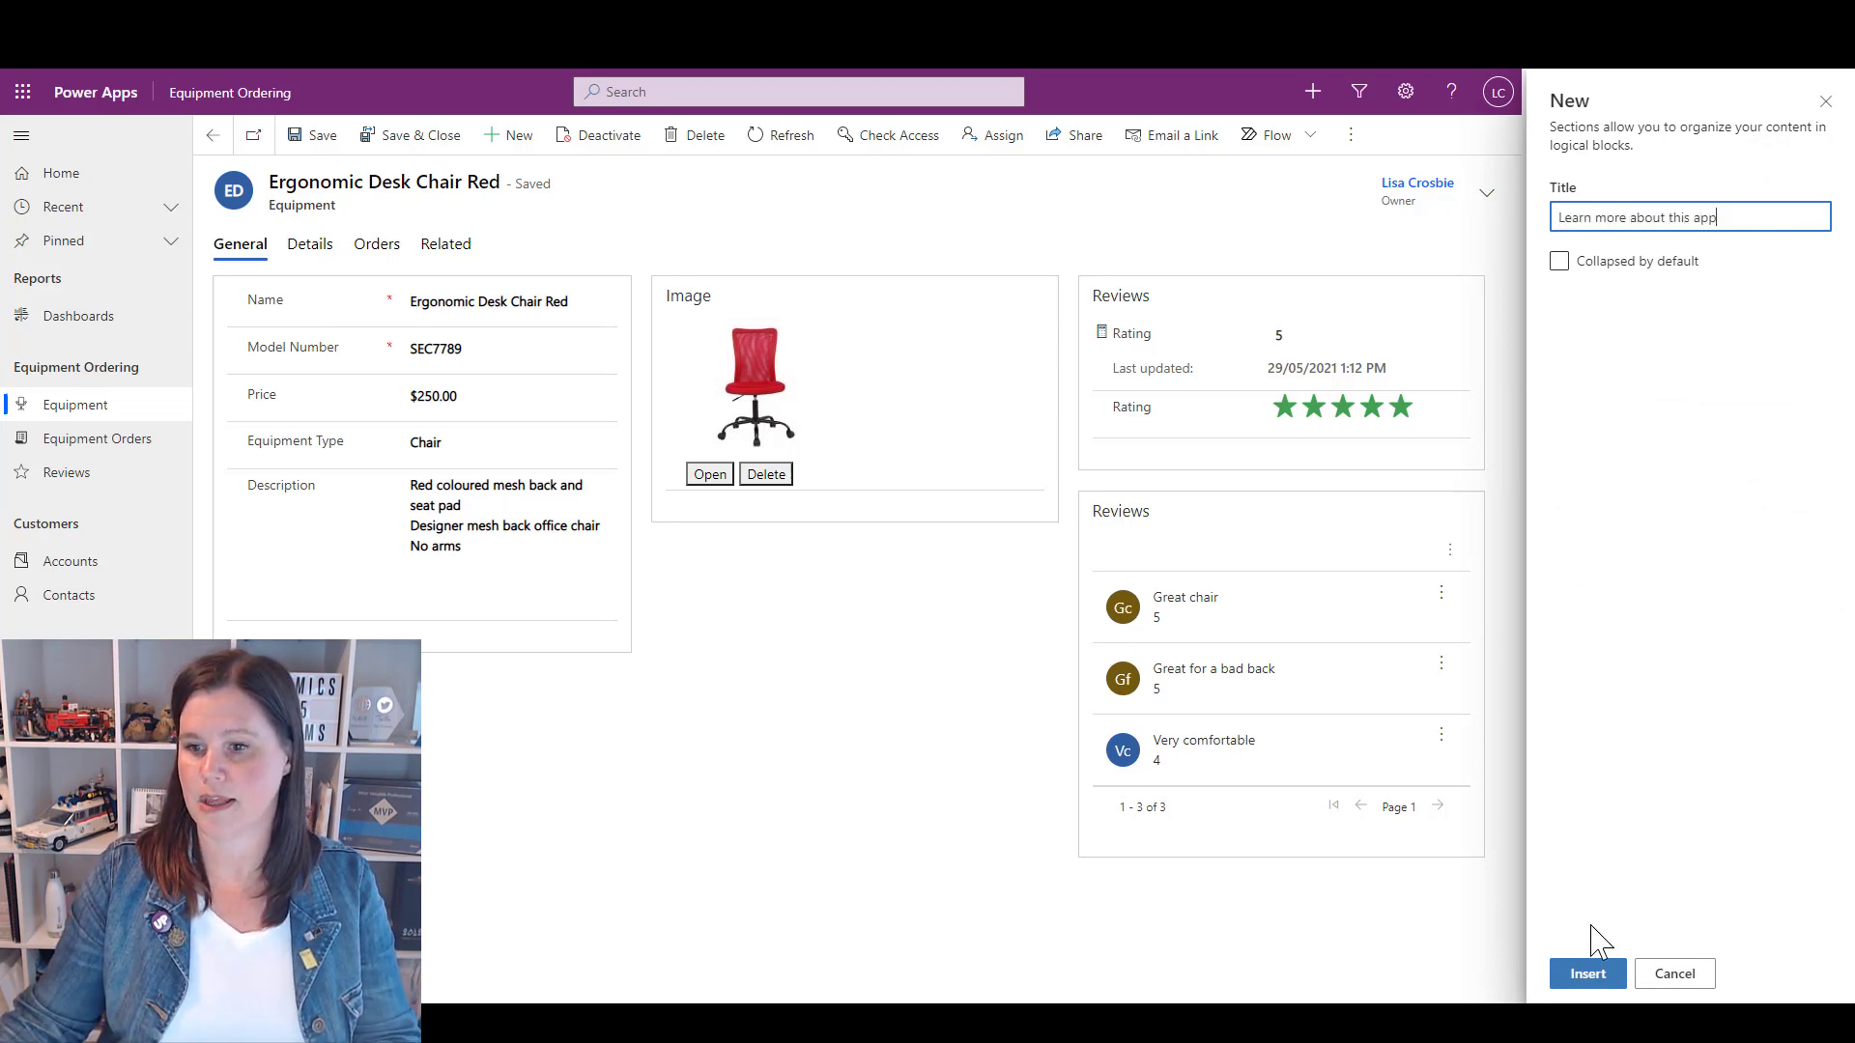
{"action": "left_click", "coordinate": [1594, 975]}
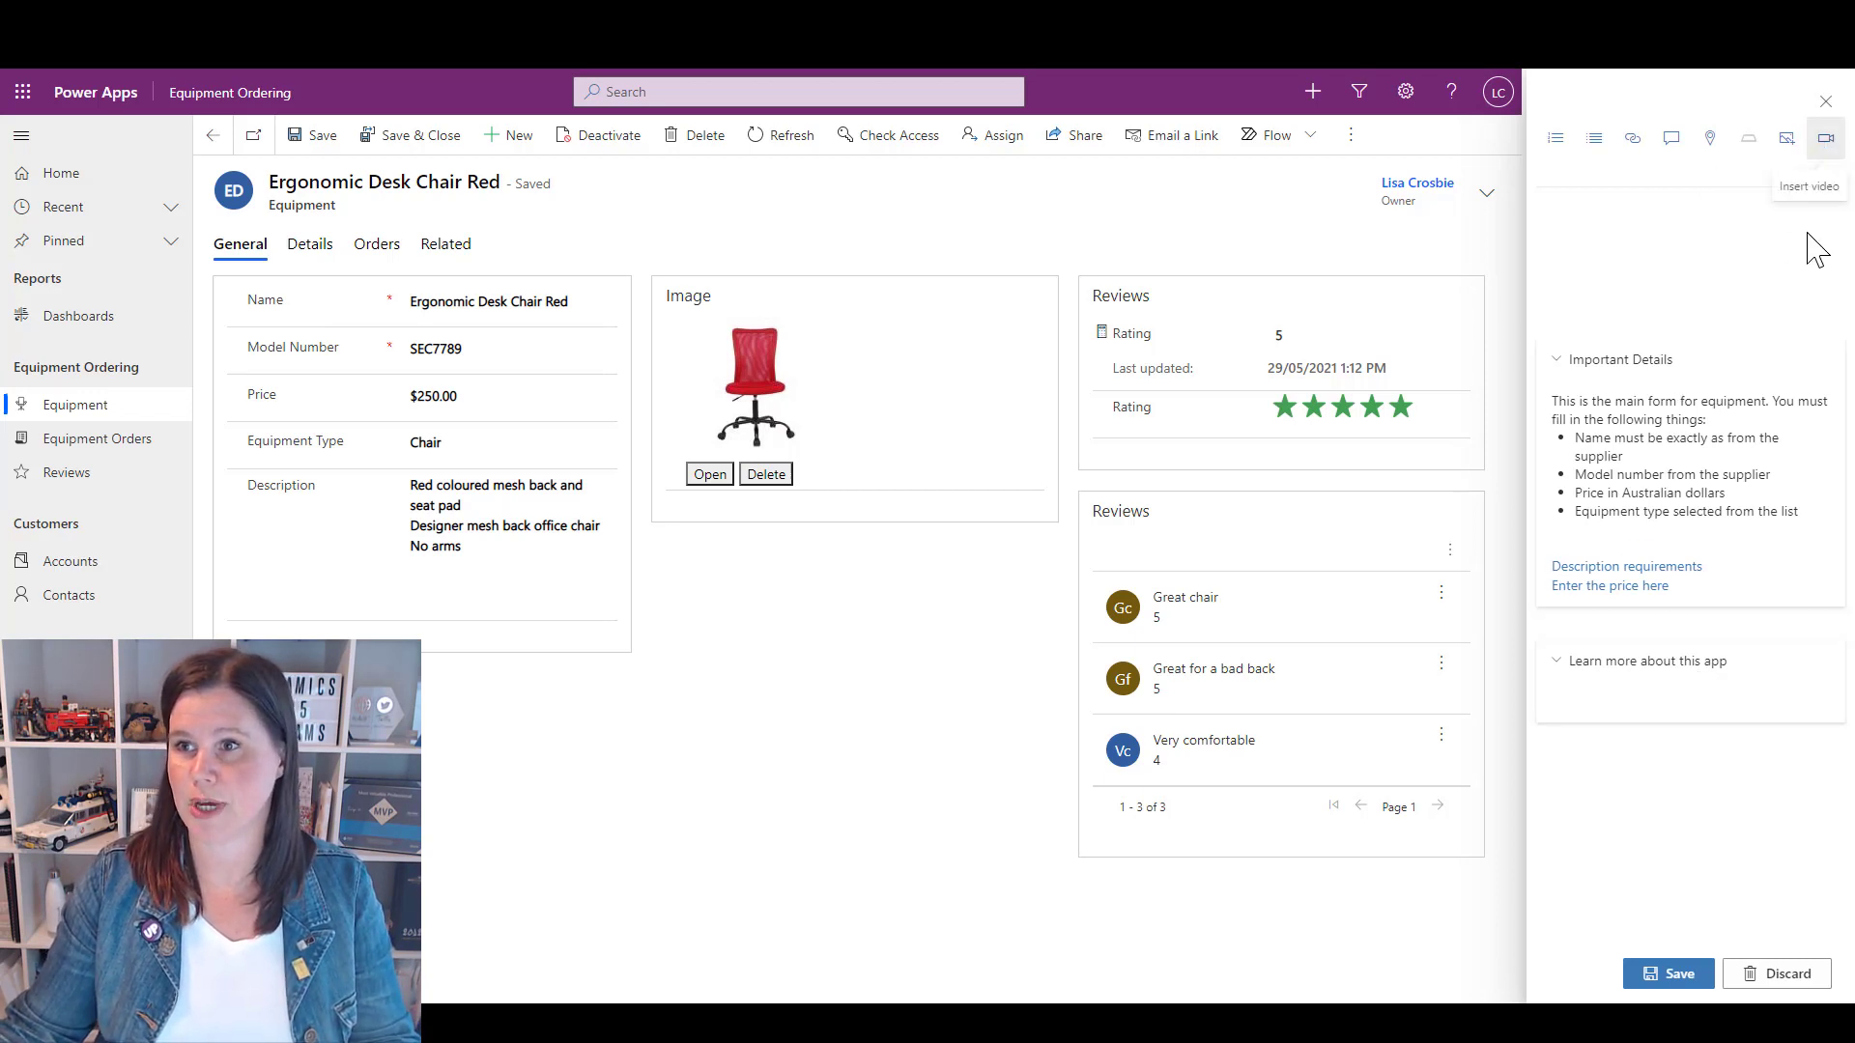
- Embed the tutorial video from its pasted YouTube URL in the new section, then save the pane
{"action": "left_click", "coordinate": [1825, 138]}
{"action": "left_click", "coordinate": [1587, 214]}
{"action": "type", "text": "https://www.youtube.com/watch?v=sRoRrteFkuQ"}
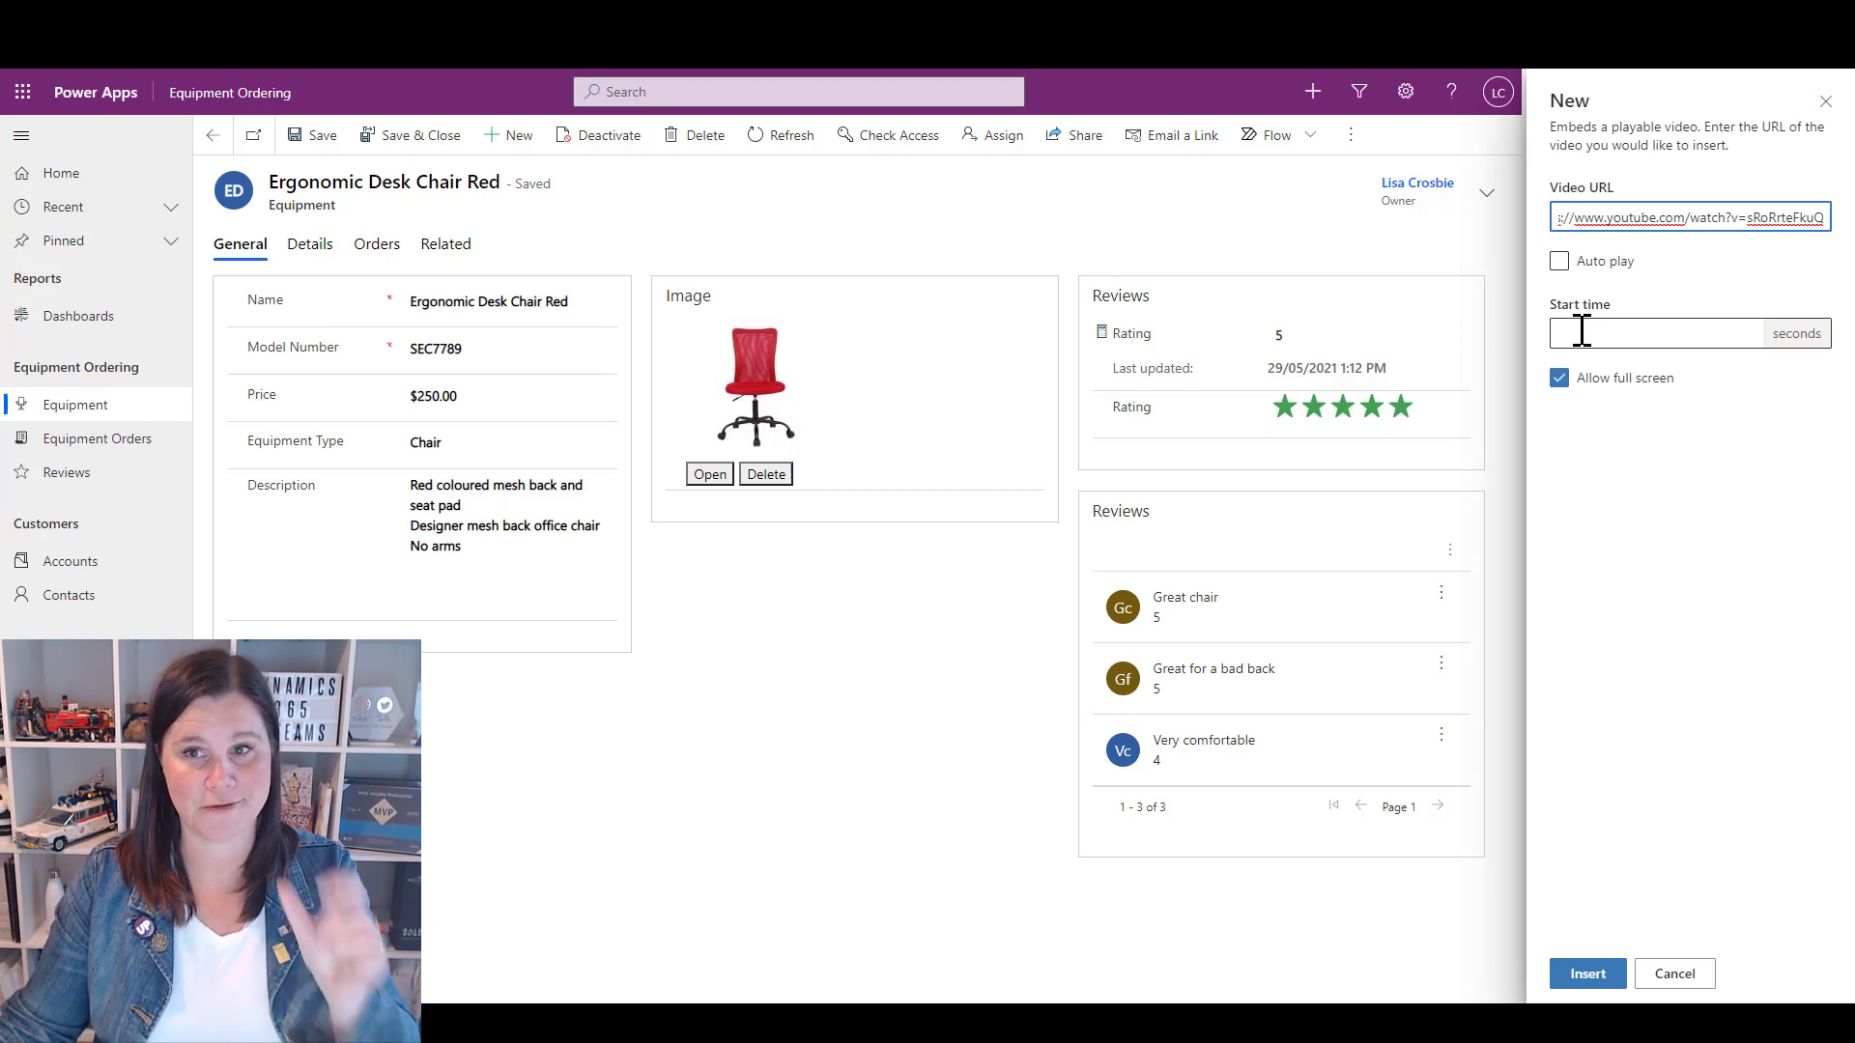
{"action": "left_click", "coordinate": [1694, 863]}
{"action": "left_click", "coordinate": [1587, 972]}
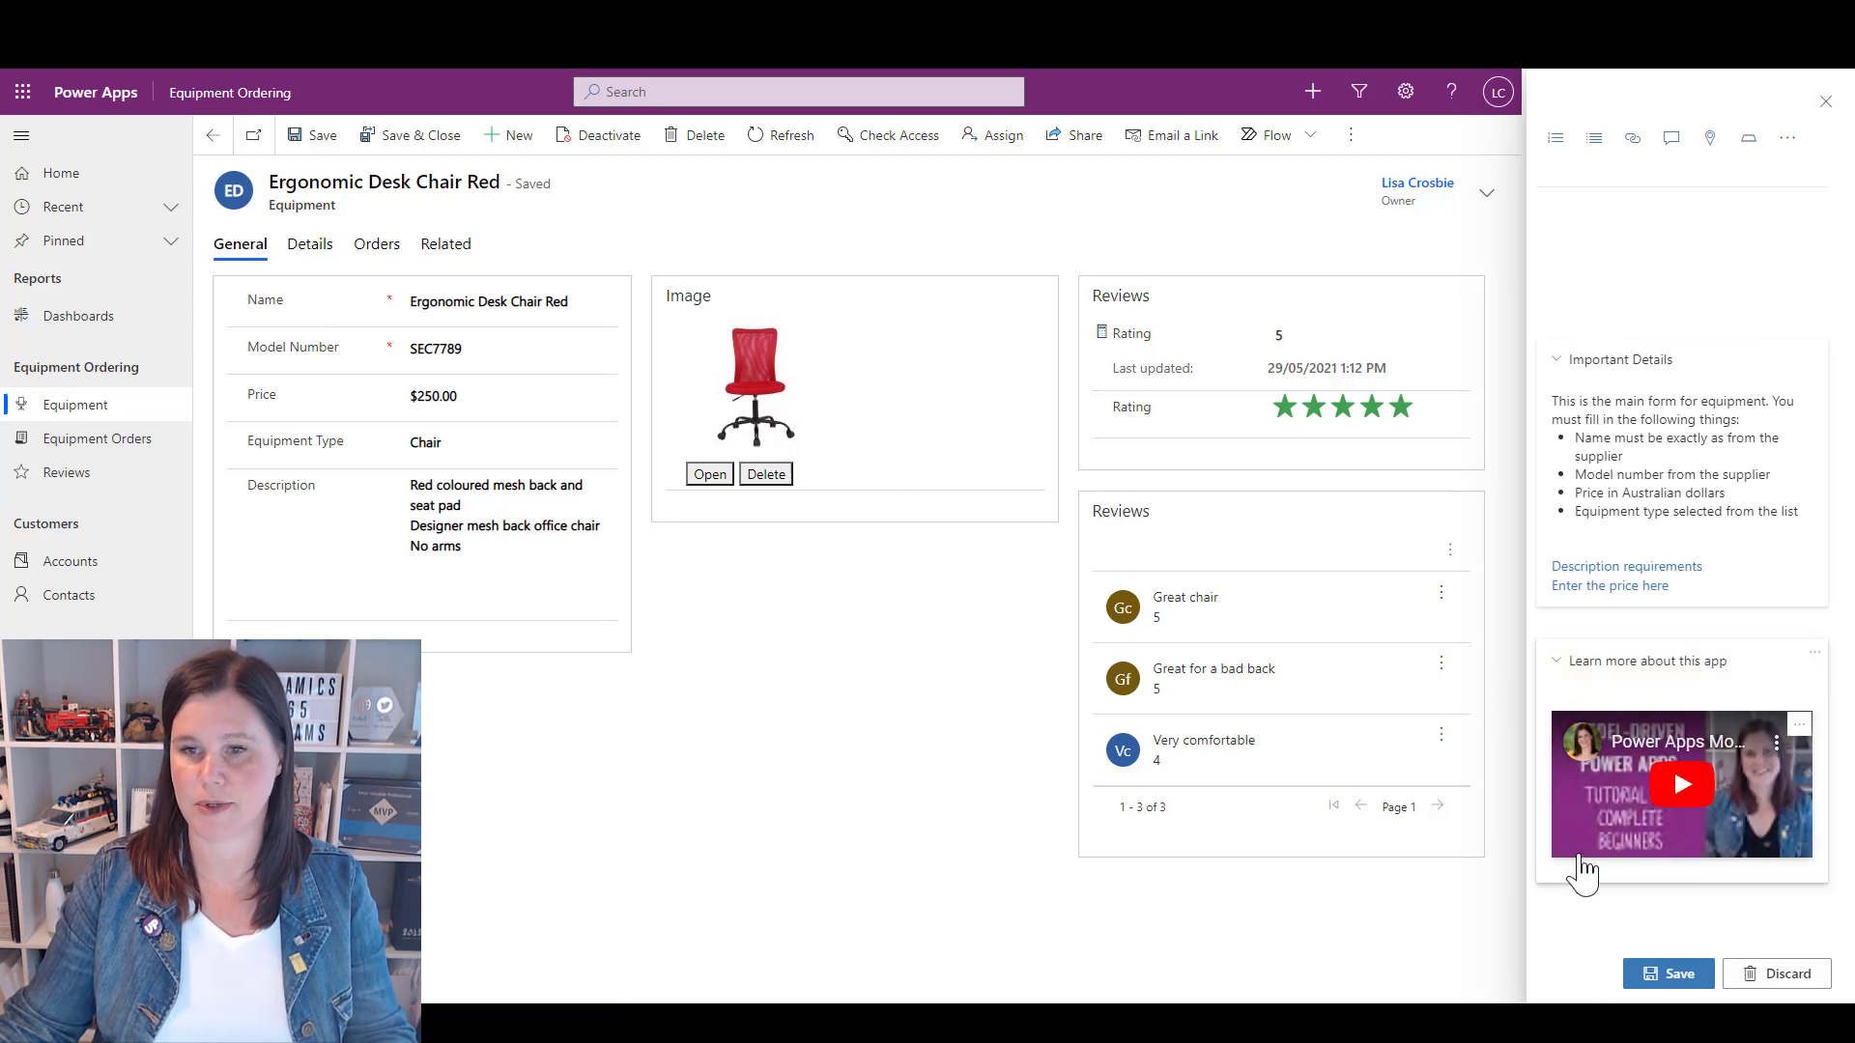
{"action": "left_click", "coordinate": [1650, 969]}
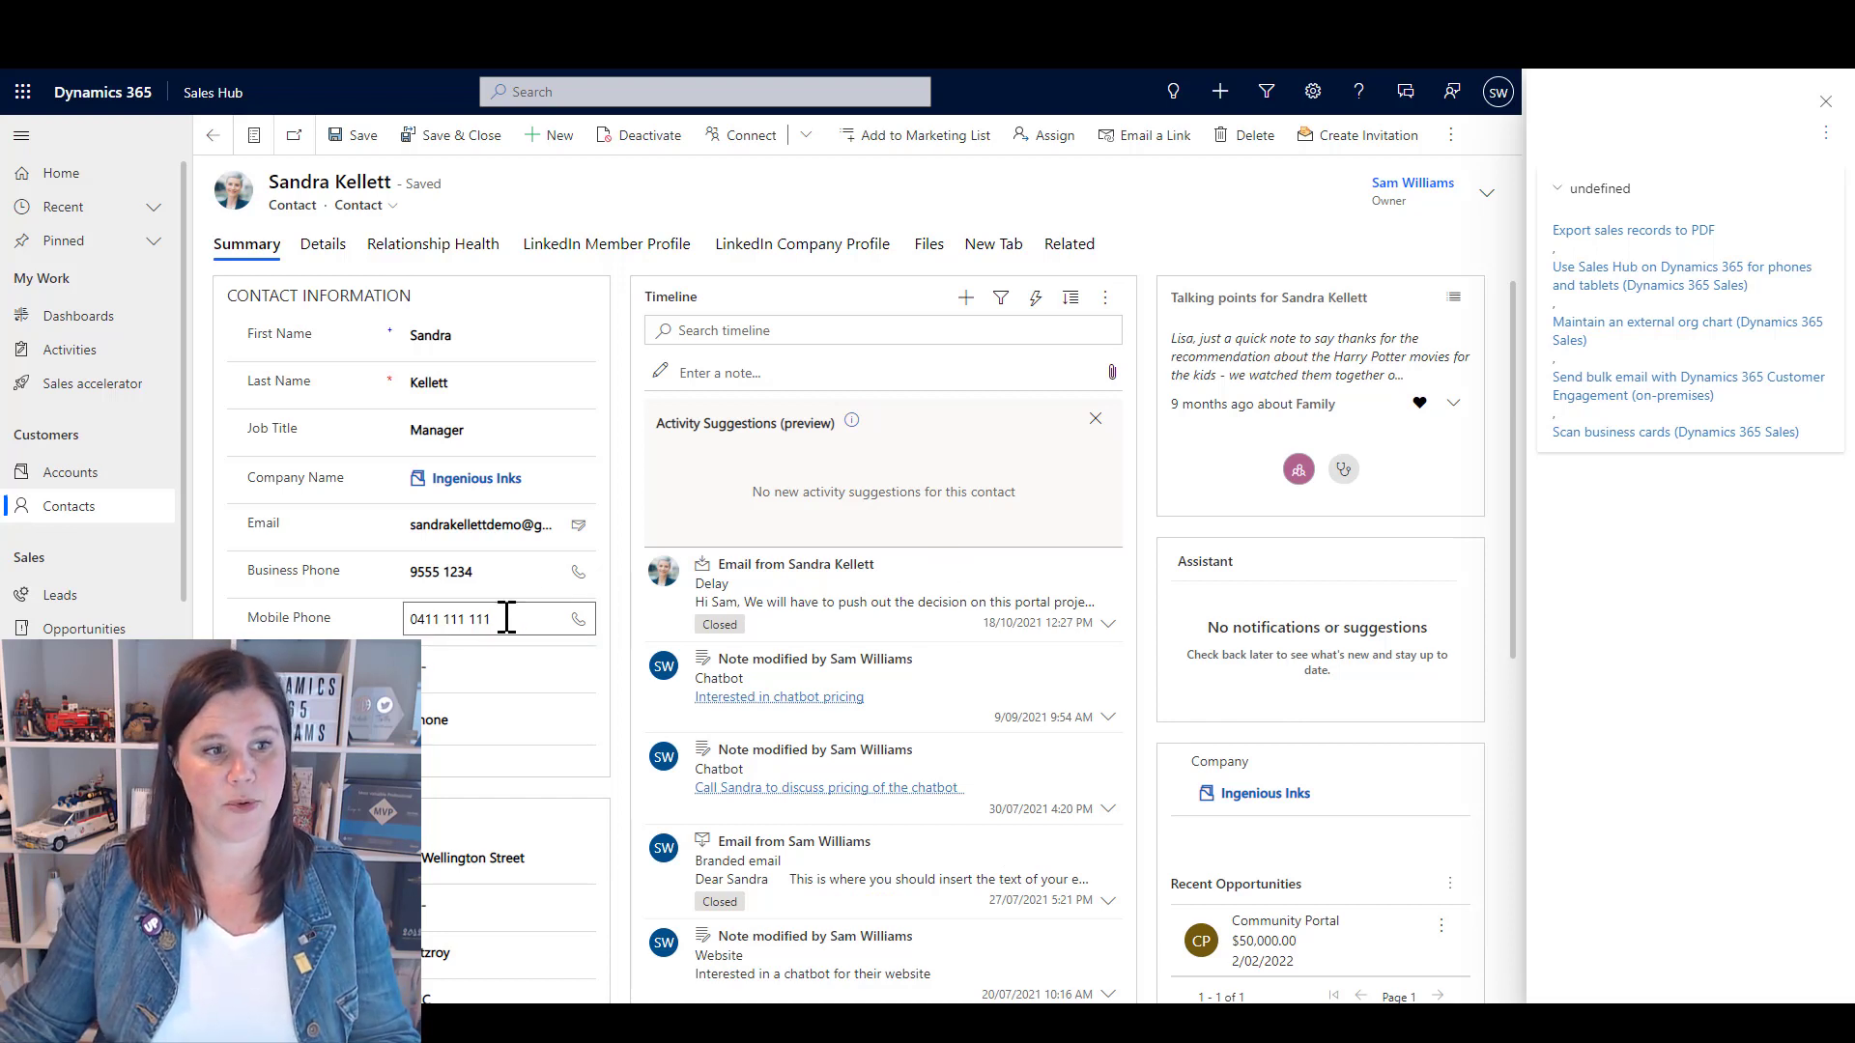
- Go to Opportunities, close the help pane, and open the Community Portal opportunity record
{"action": "left_click", "coordinate": [87, 629]}
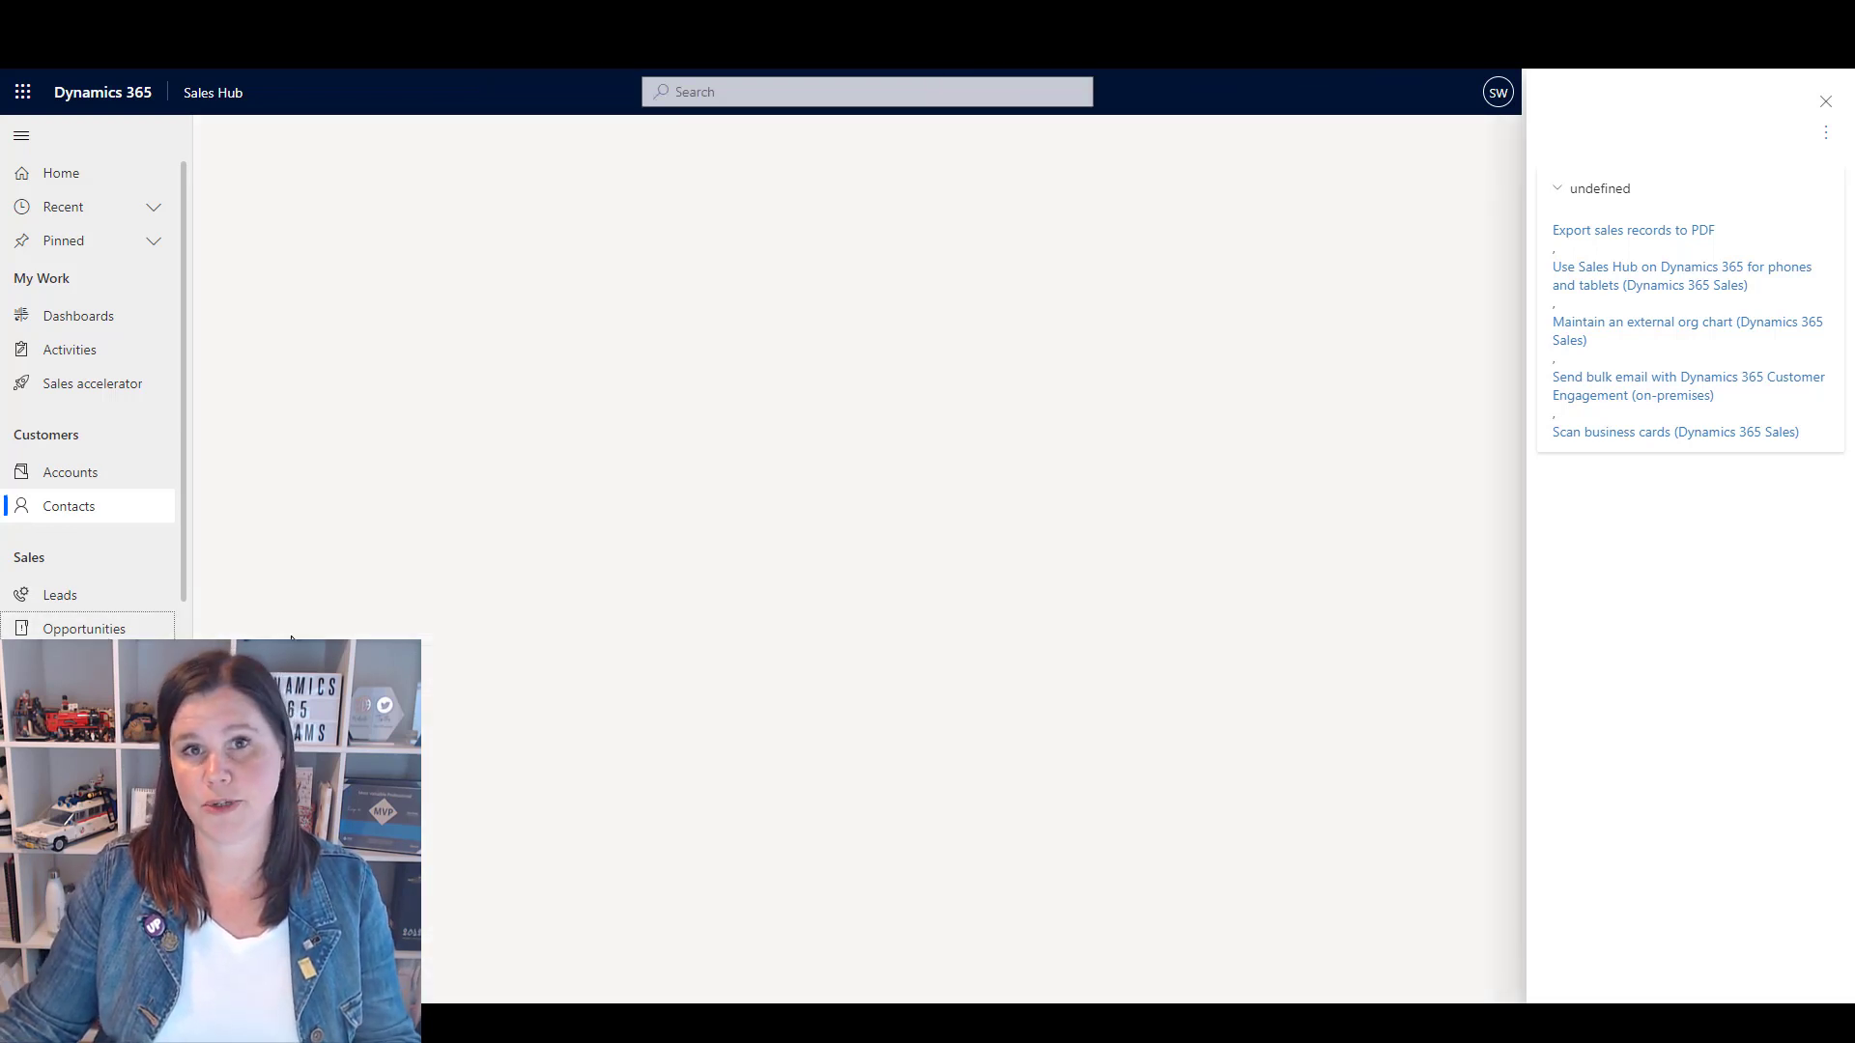
{"action": "left_click", "coordinate": [1826, 102]}
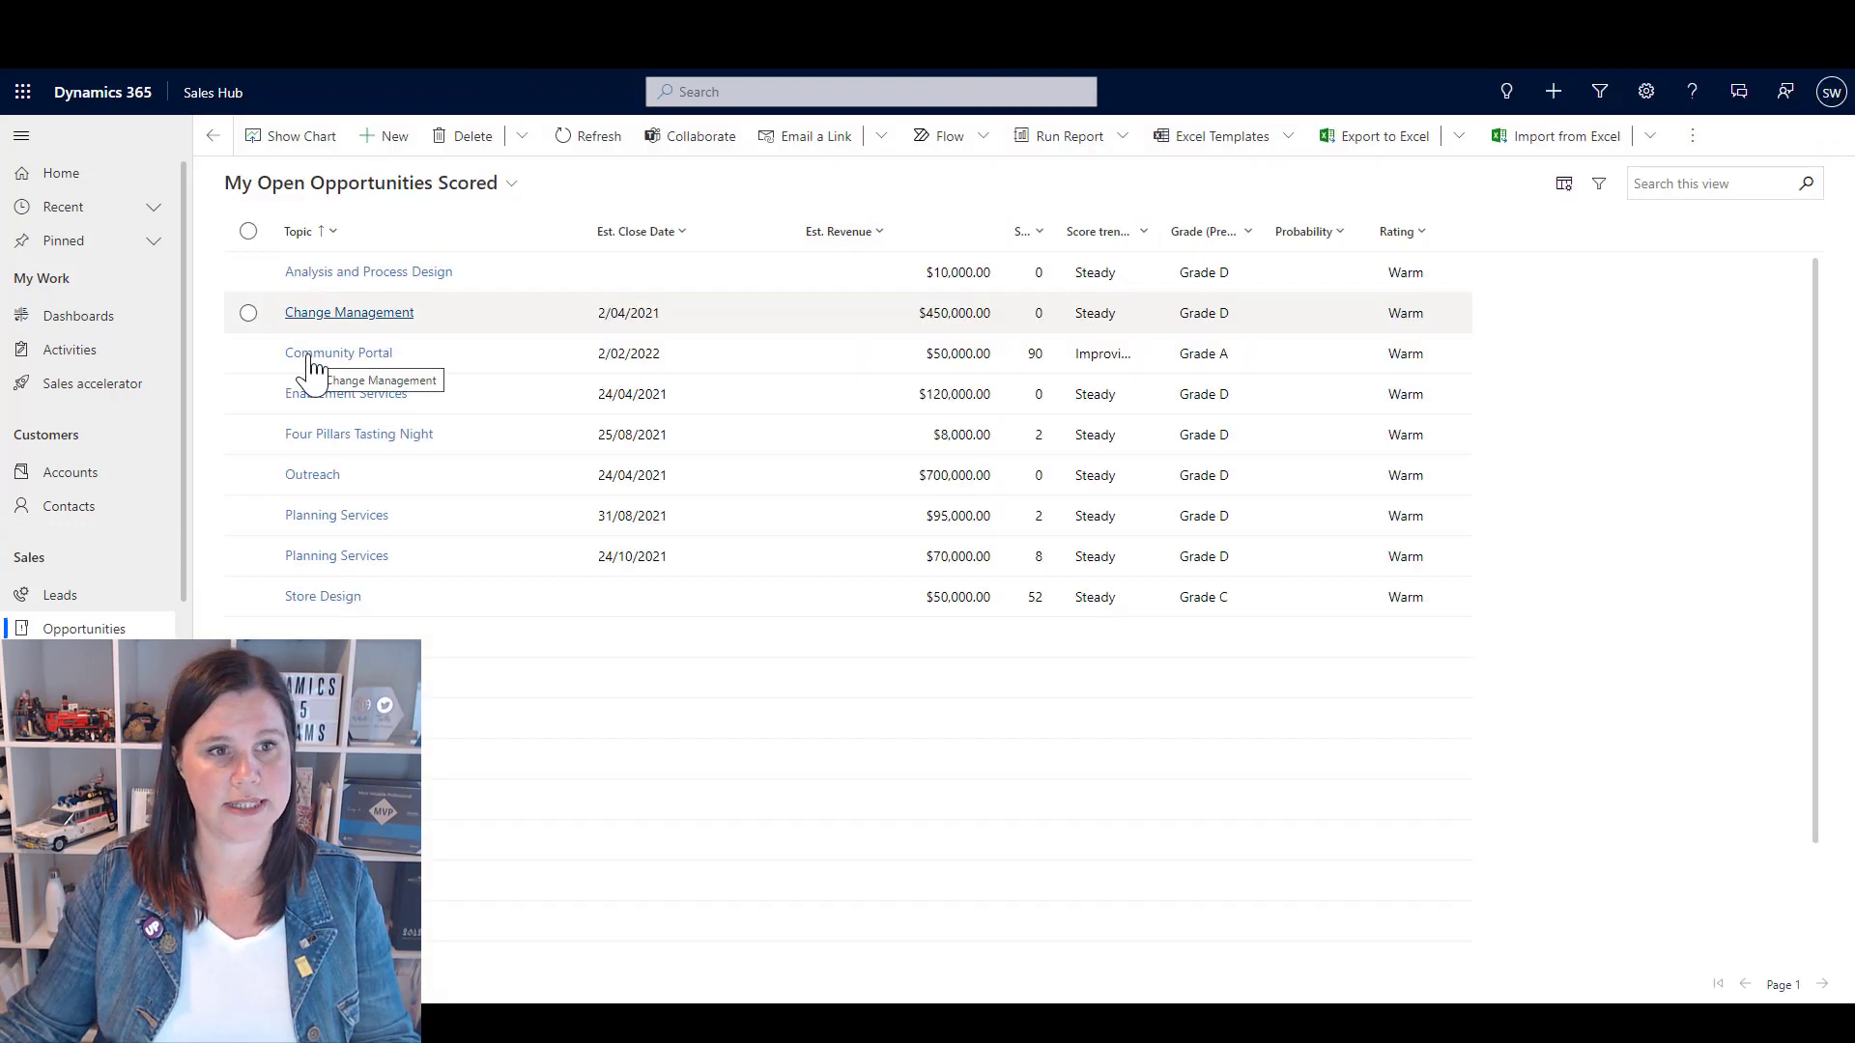
{"action": "left_click", "coordinate": [309, 355]}
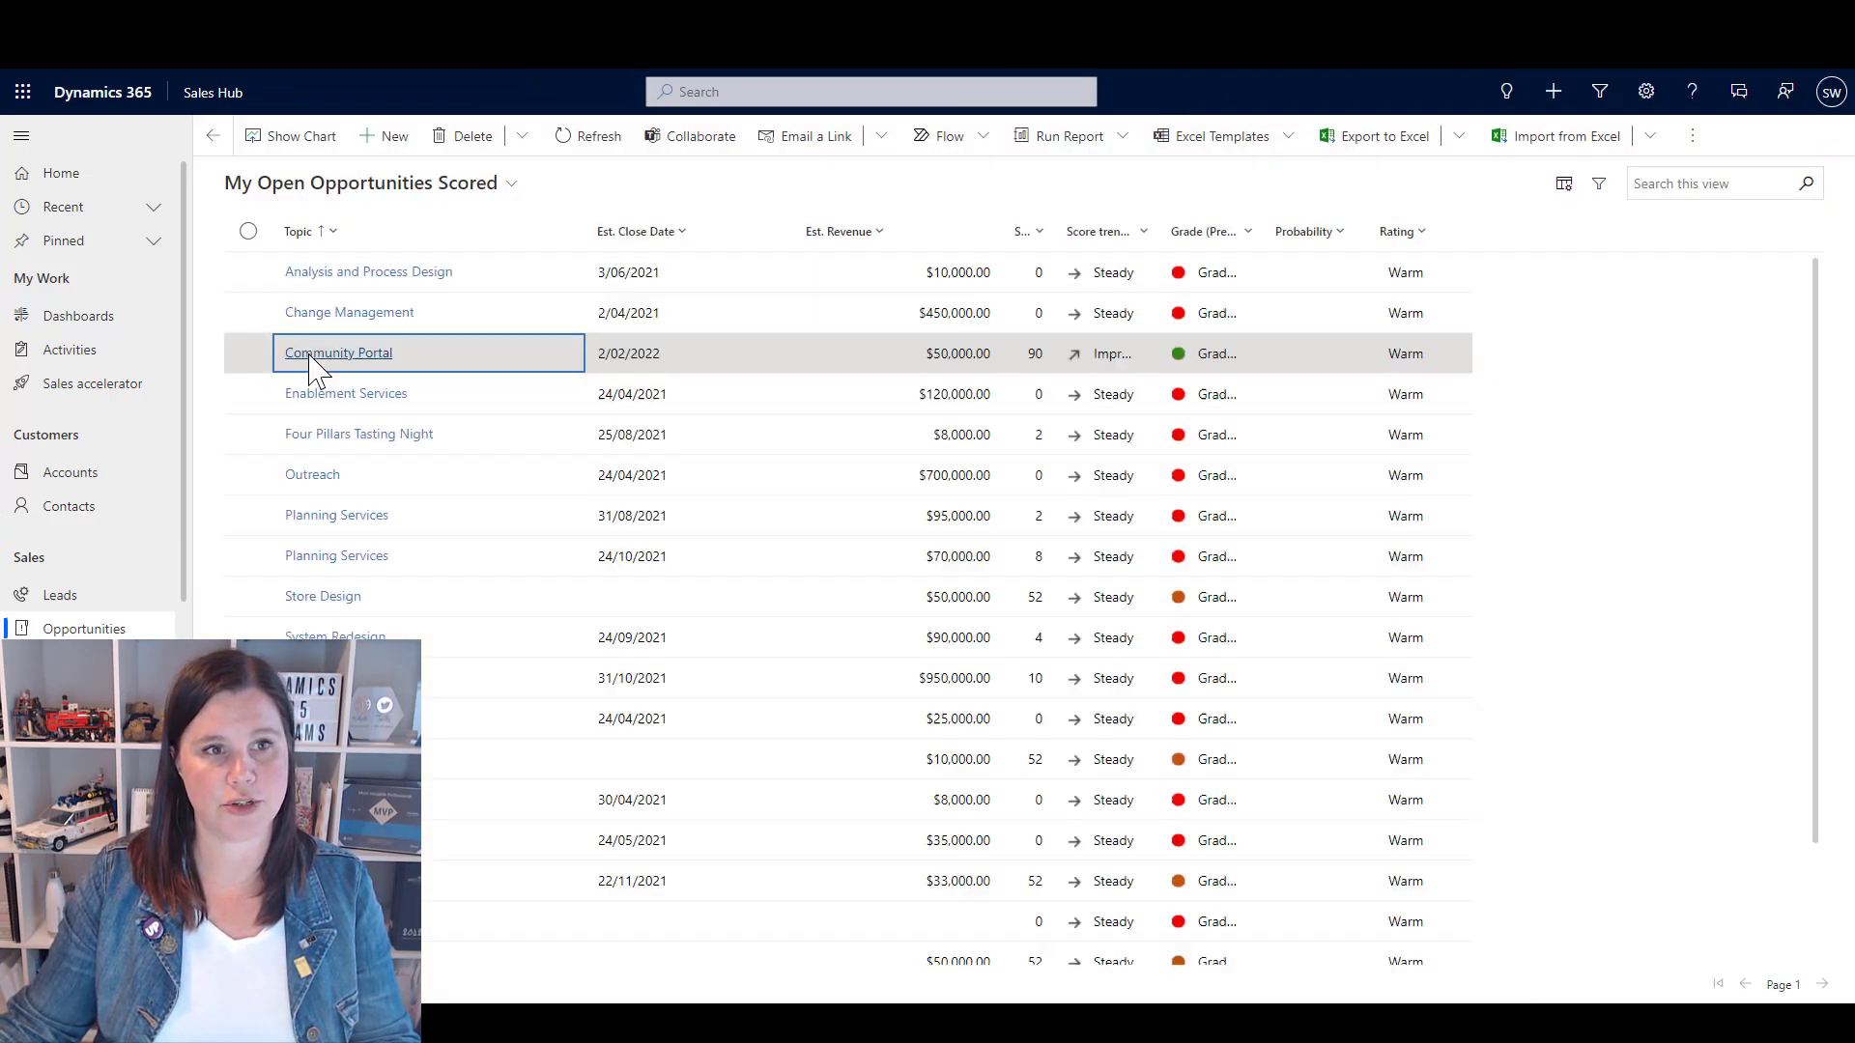
{"action": "left_click", "coordinate": [314, 353]}
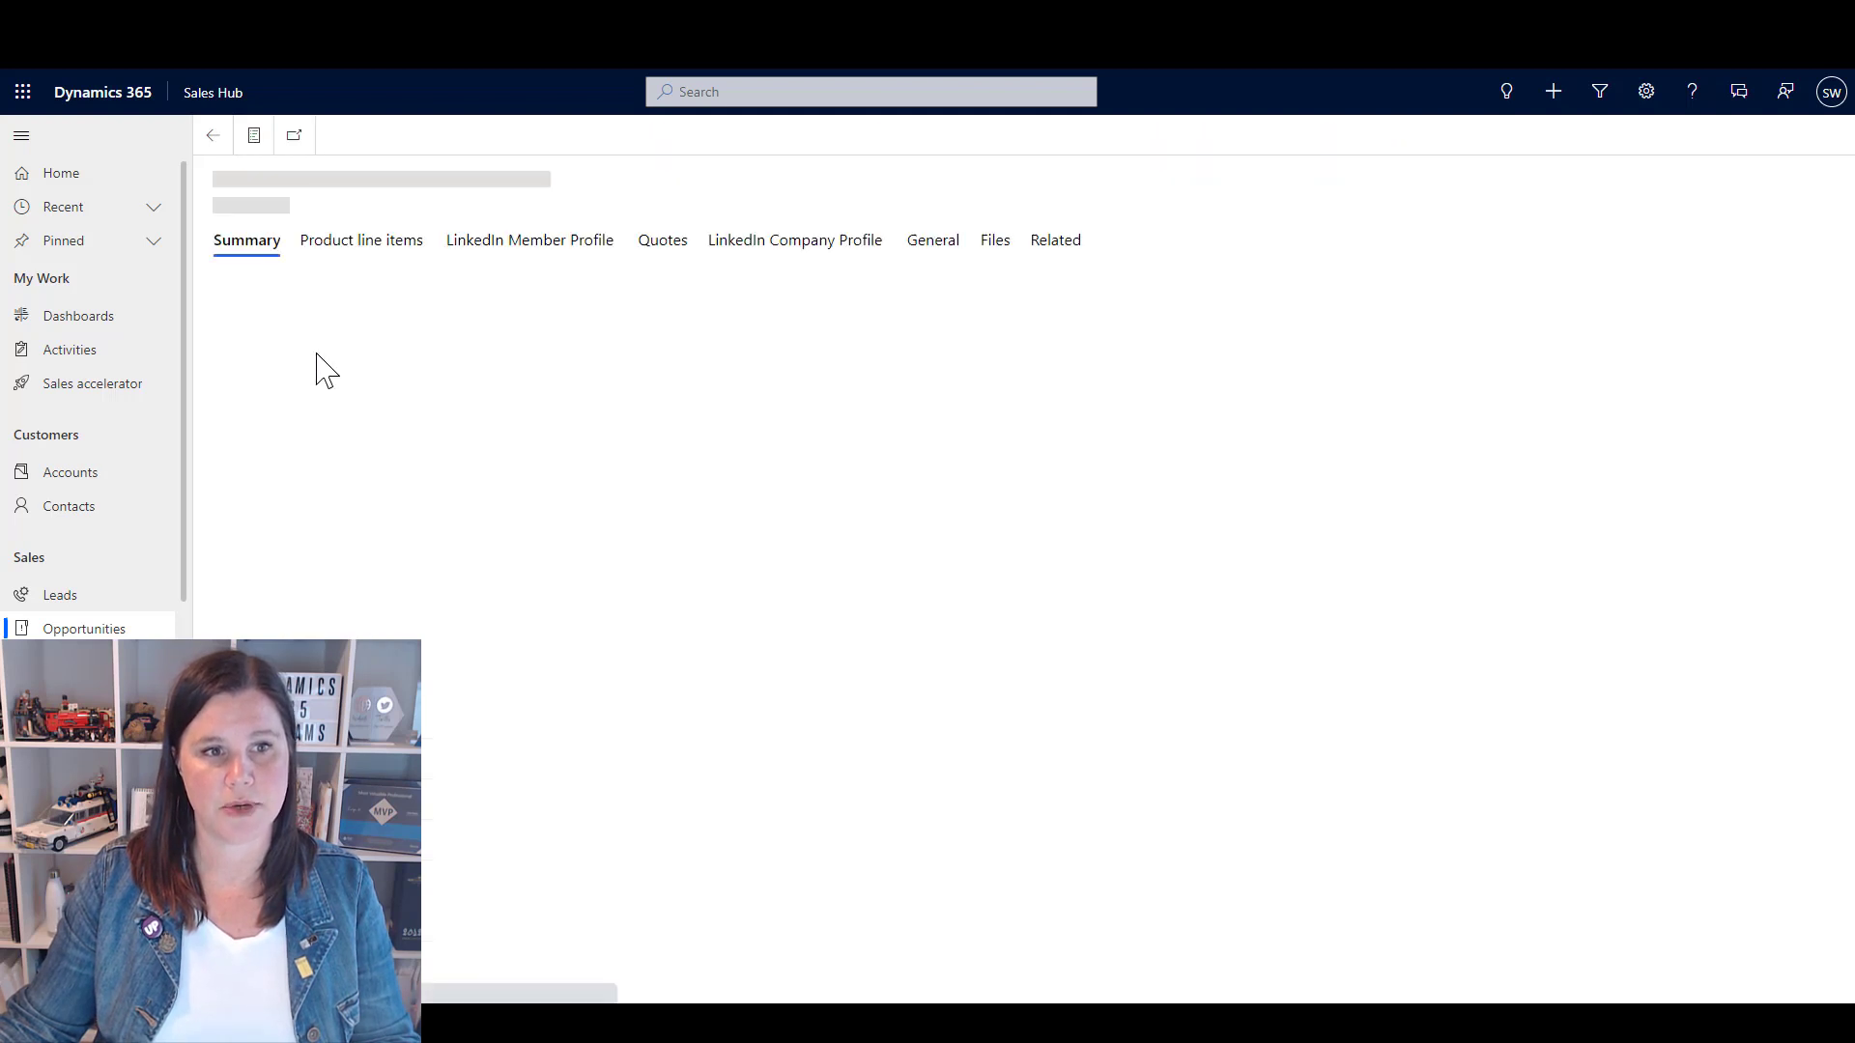
- Show the opportunity's help pane and put it into edit mode
{"action": "left_click", "coordinate": [1692, 97]}
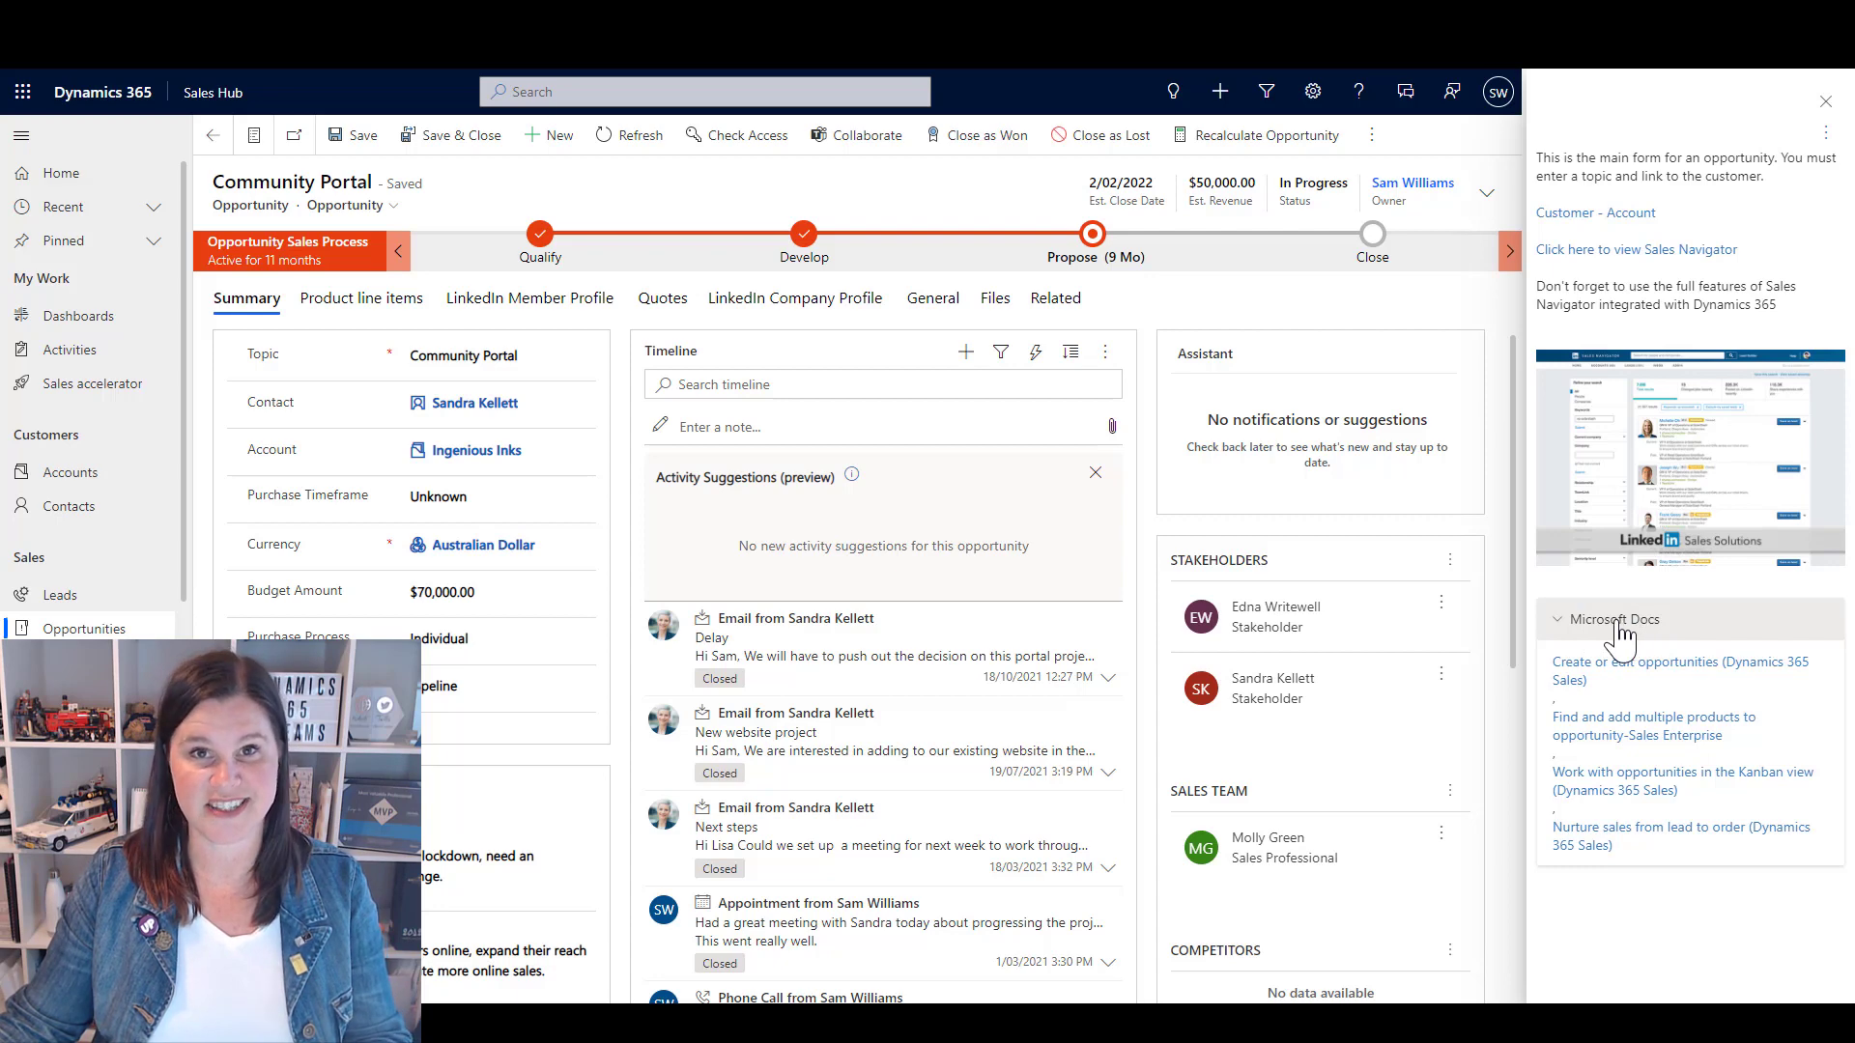
{"action": "left_click", "coordinate": [1690, 628]}
{"action": "left_click", "coordinate": [1825, 140]}
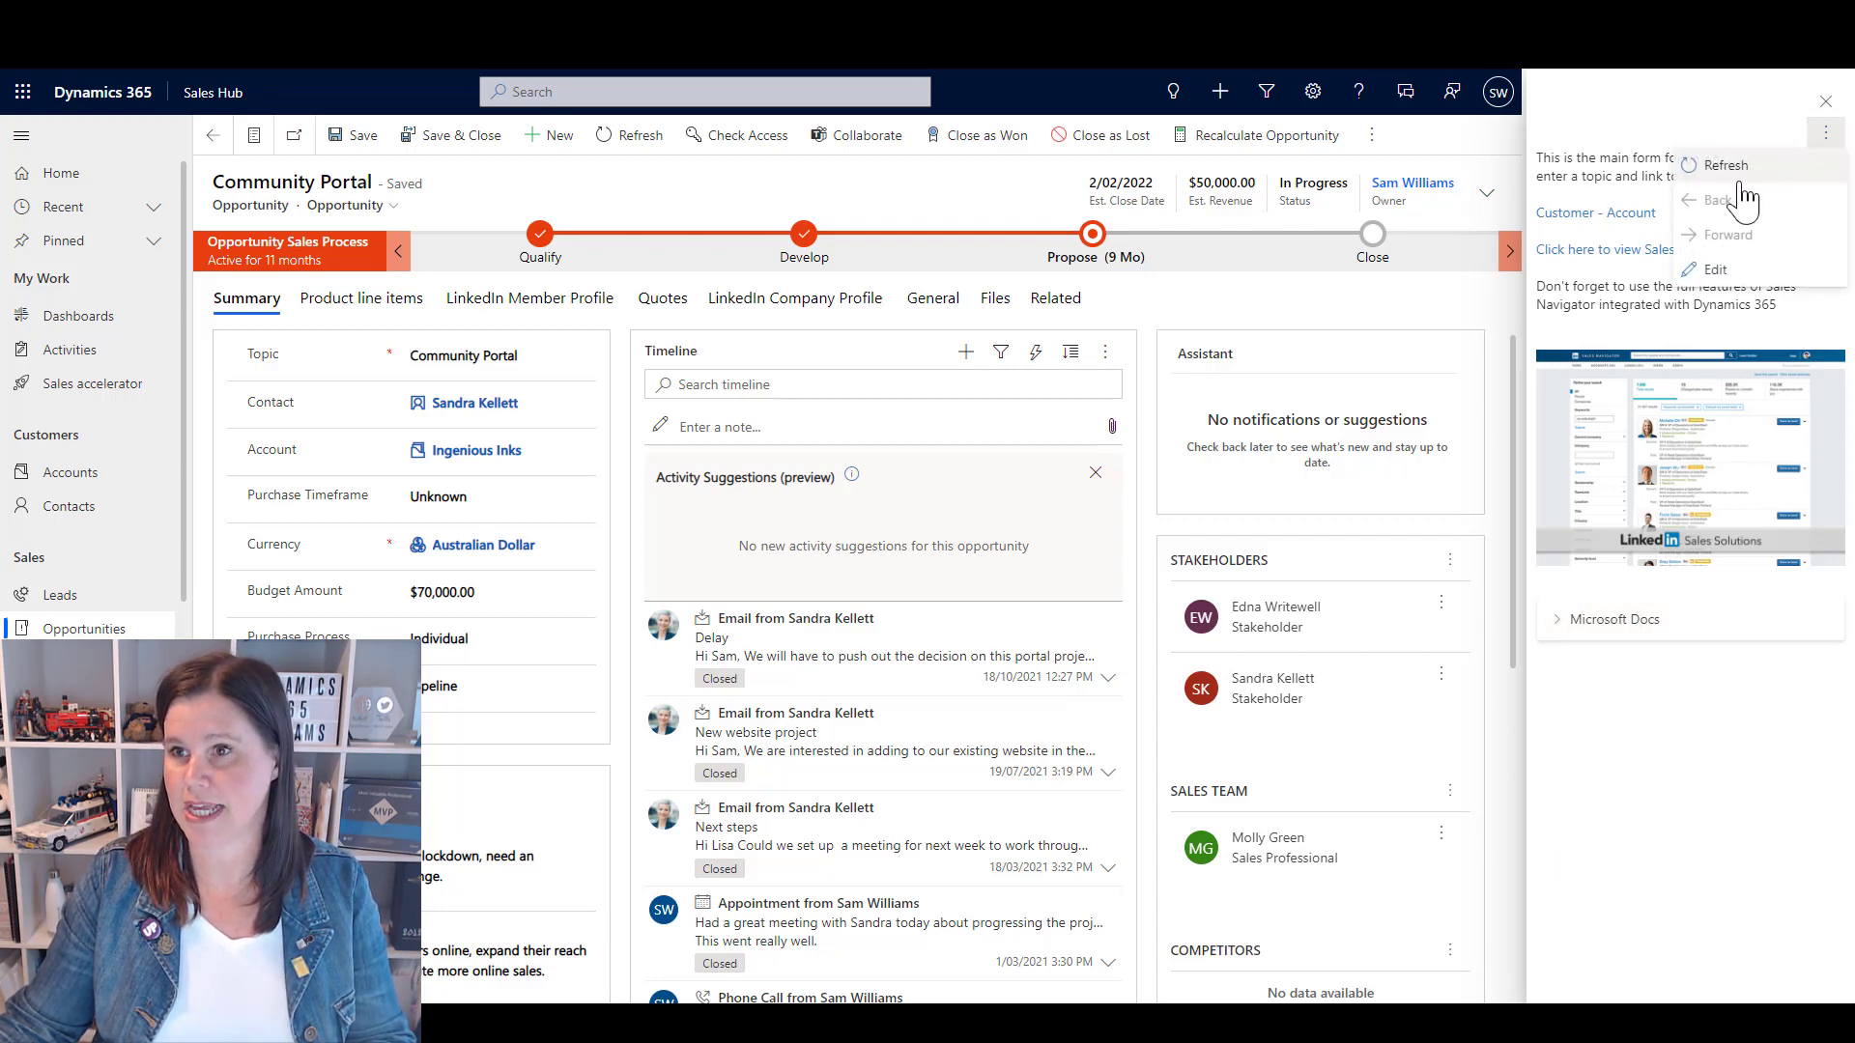
{"action": "left_click", "coordinate": [1724, 271]}
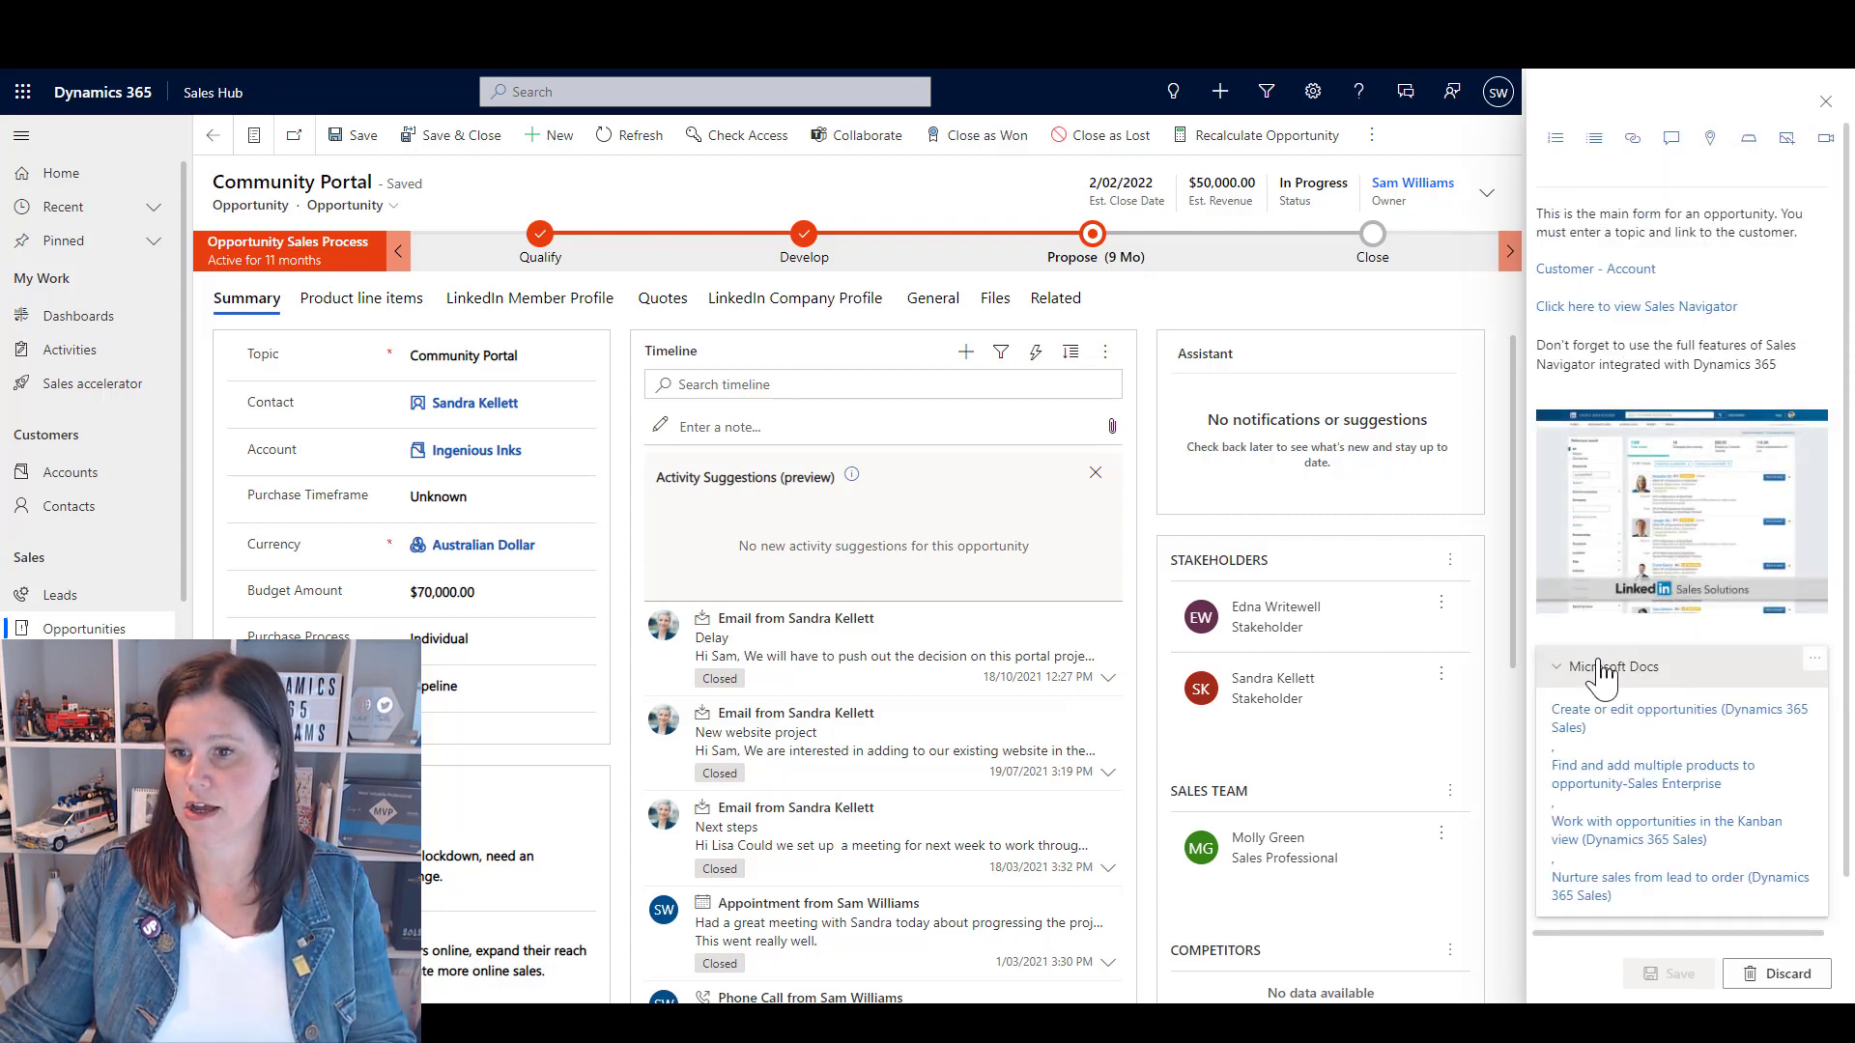
- Open and close the Microsoft Docs section's settings, then collapse that section
{"action": "left_click", "coordinate": [1816, 666]}
{"action": "left_click", "coordinate": [1734, 696]}
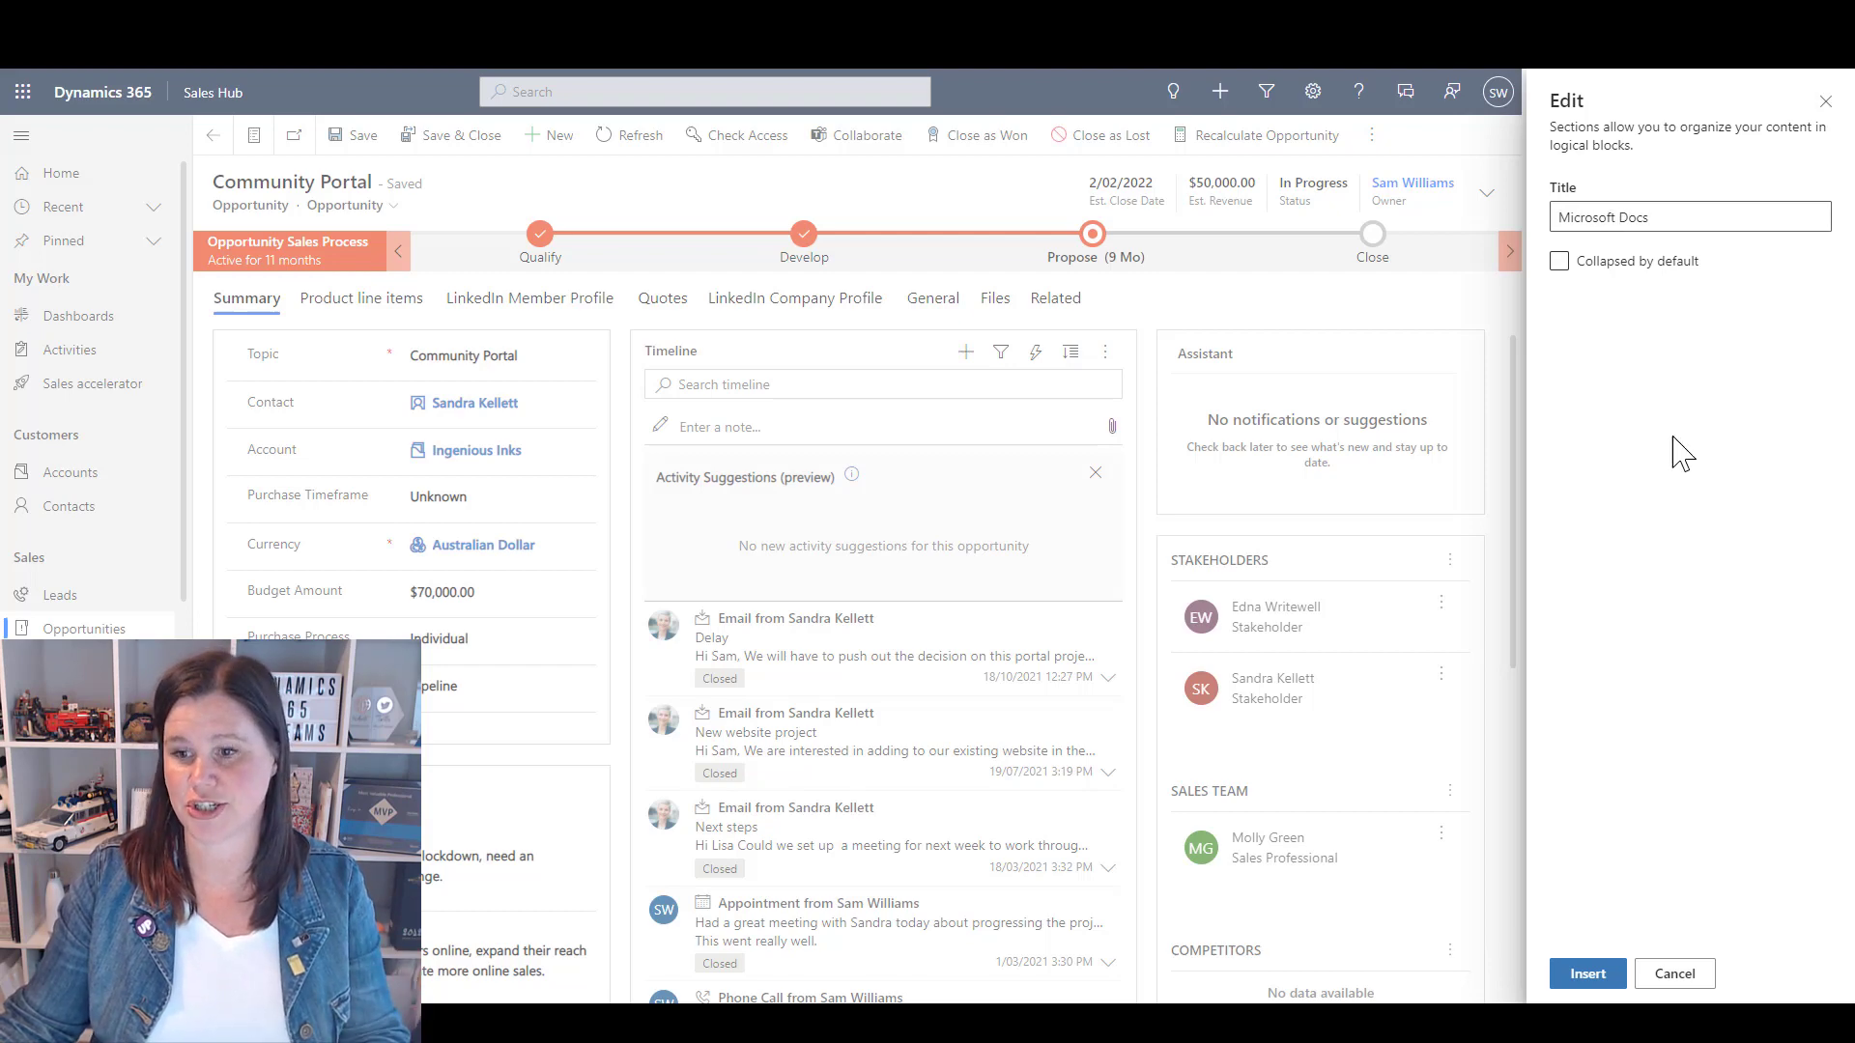
{"action": "left_click", "coordinate": [1661, 974]}
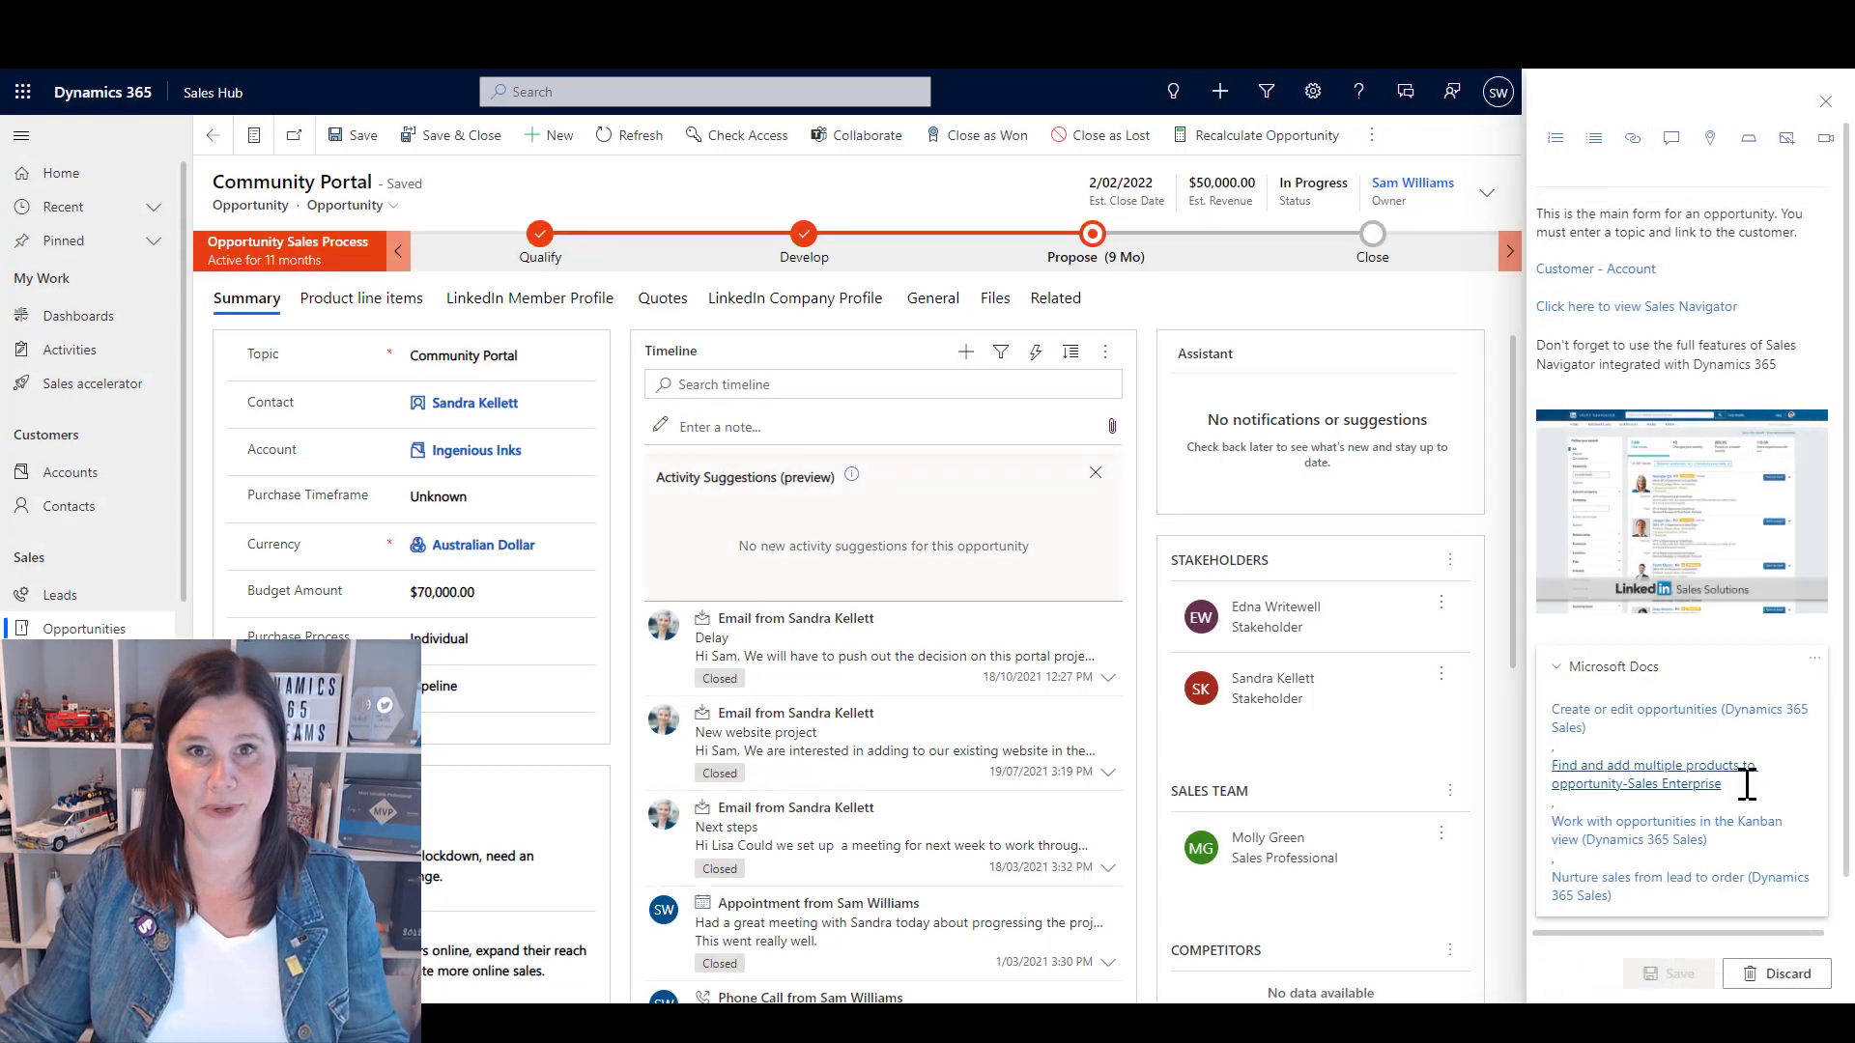
{"action": "left_click", "coordinate": [1666, 688]}
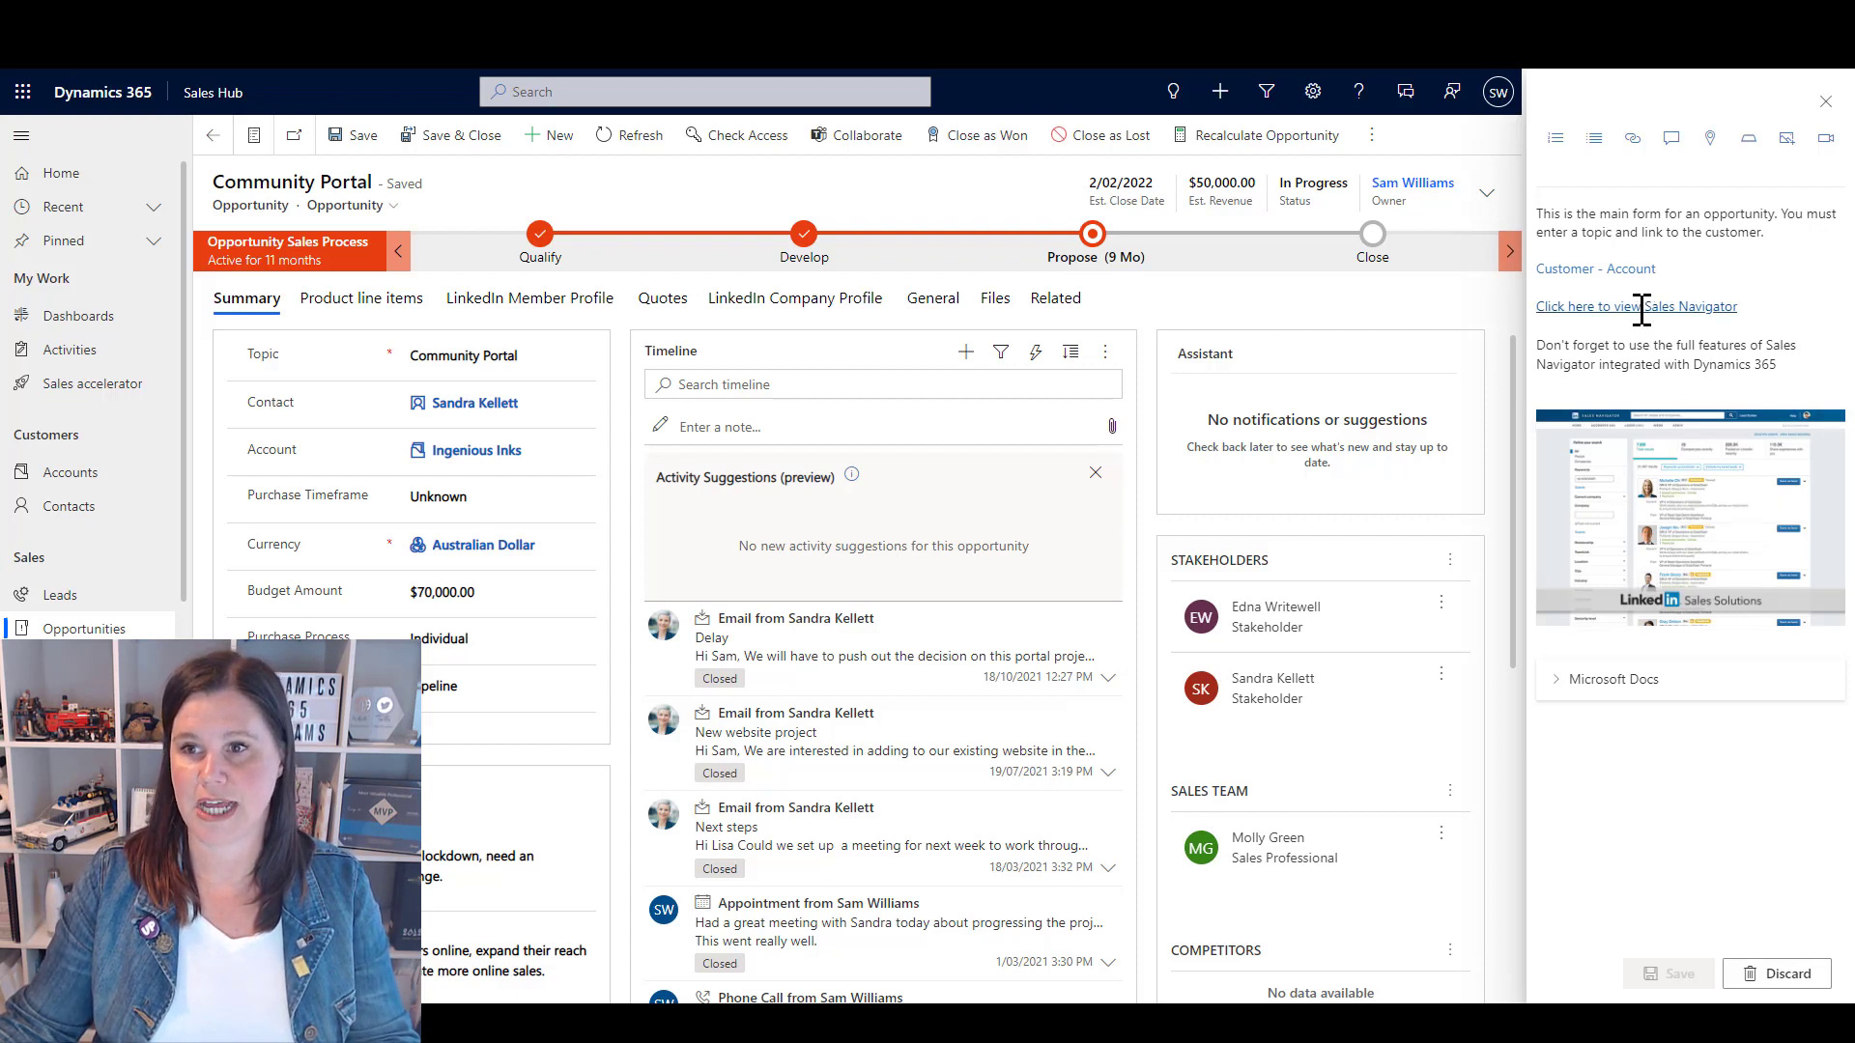
- Cancel a new help-text link, pick the Sales Navigator link, then close the help pane
{"action": "left_click", "coordinate": [1632, 152]}
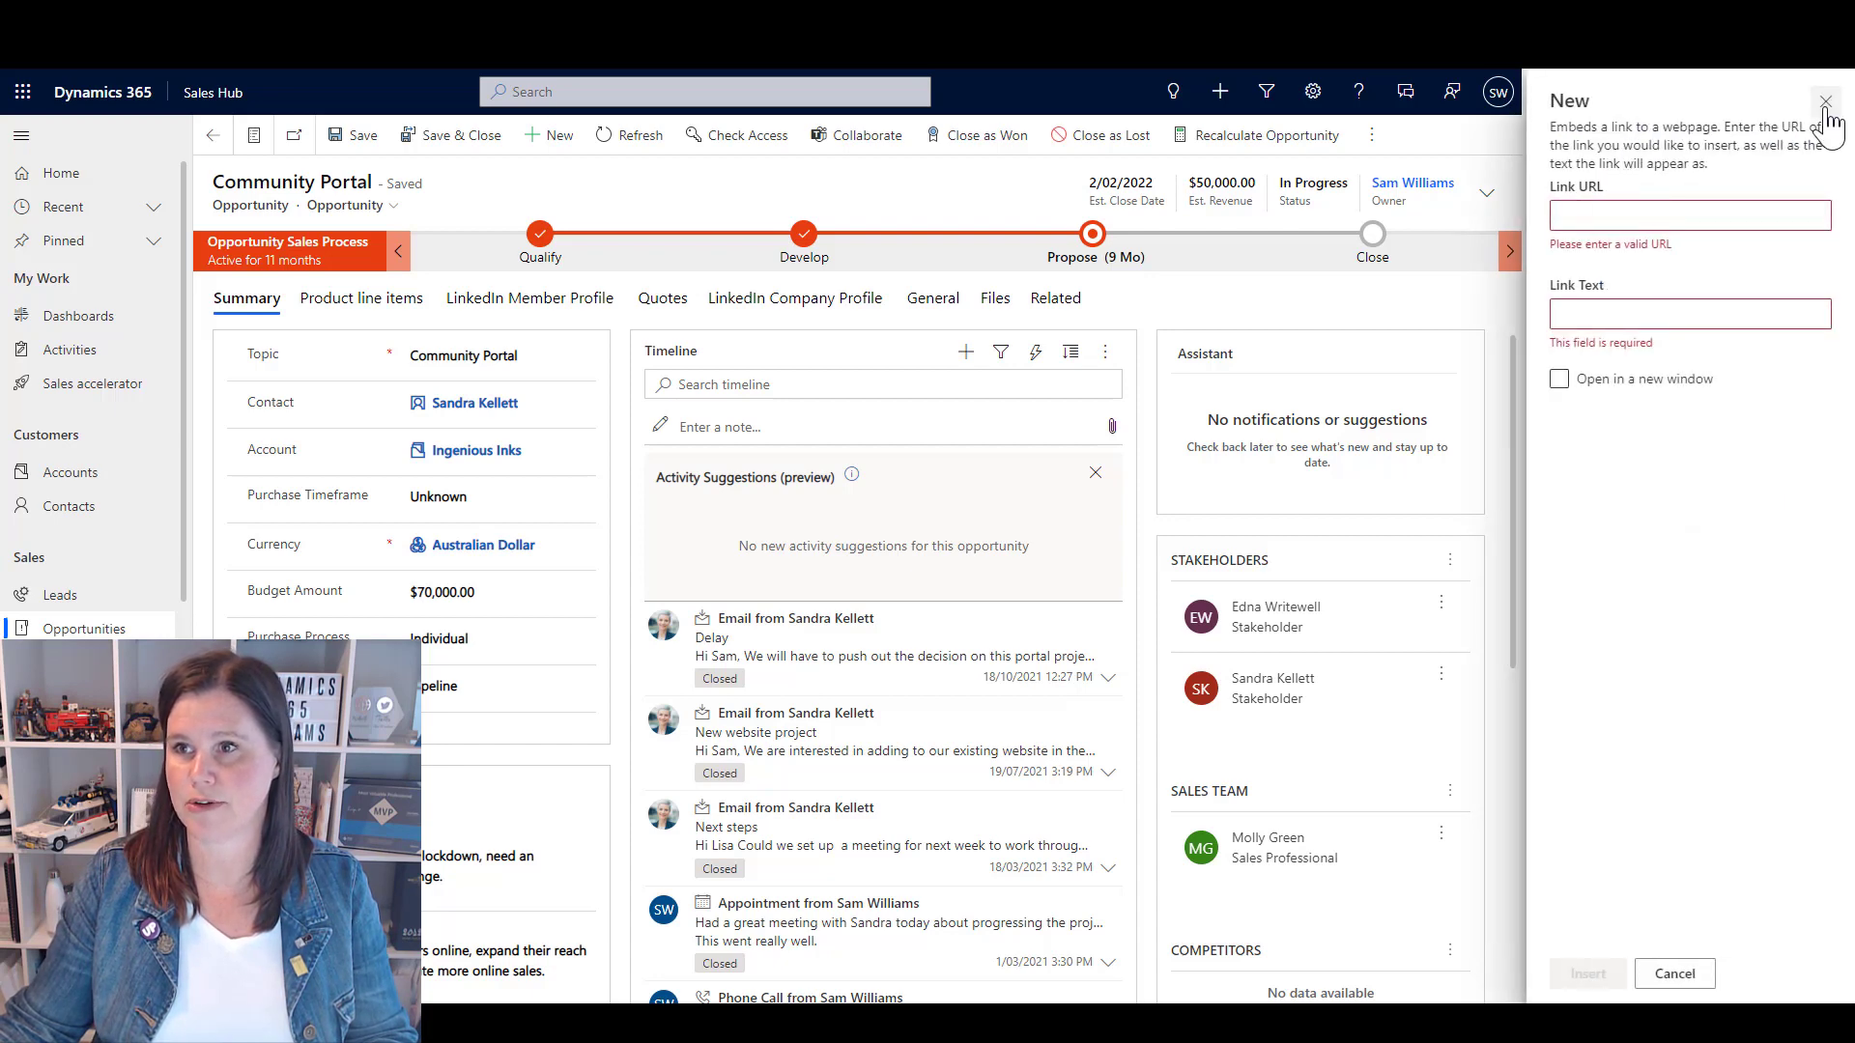
{"action": "left_click", "coordinate": [1825, 101]}
{"action": "left_click", "coordinate": [1559, 317]}
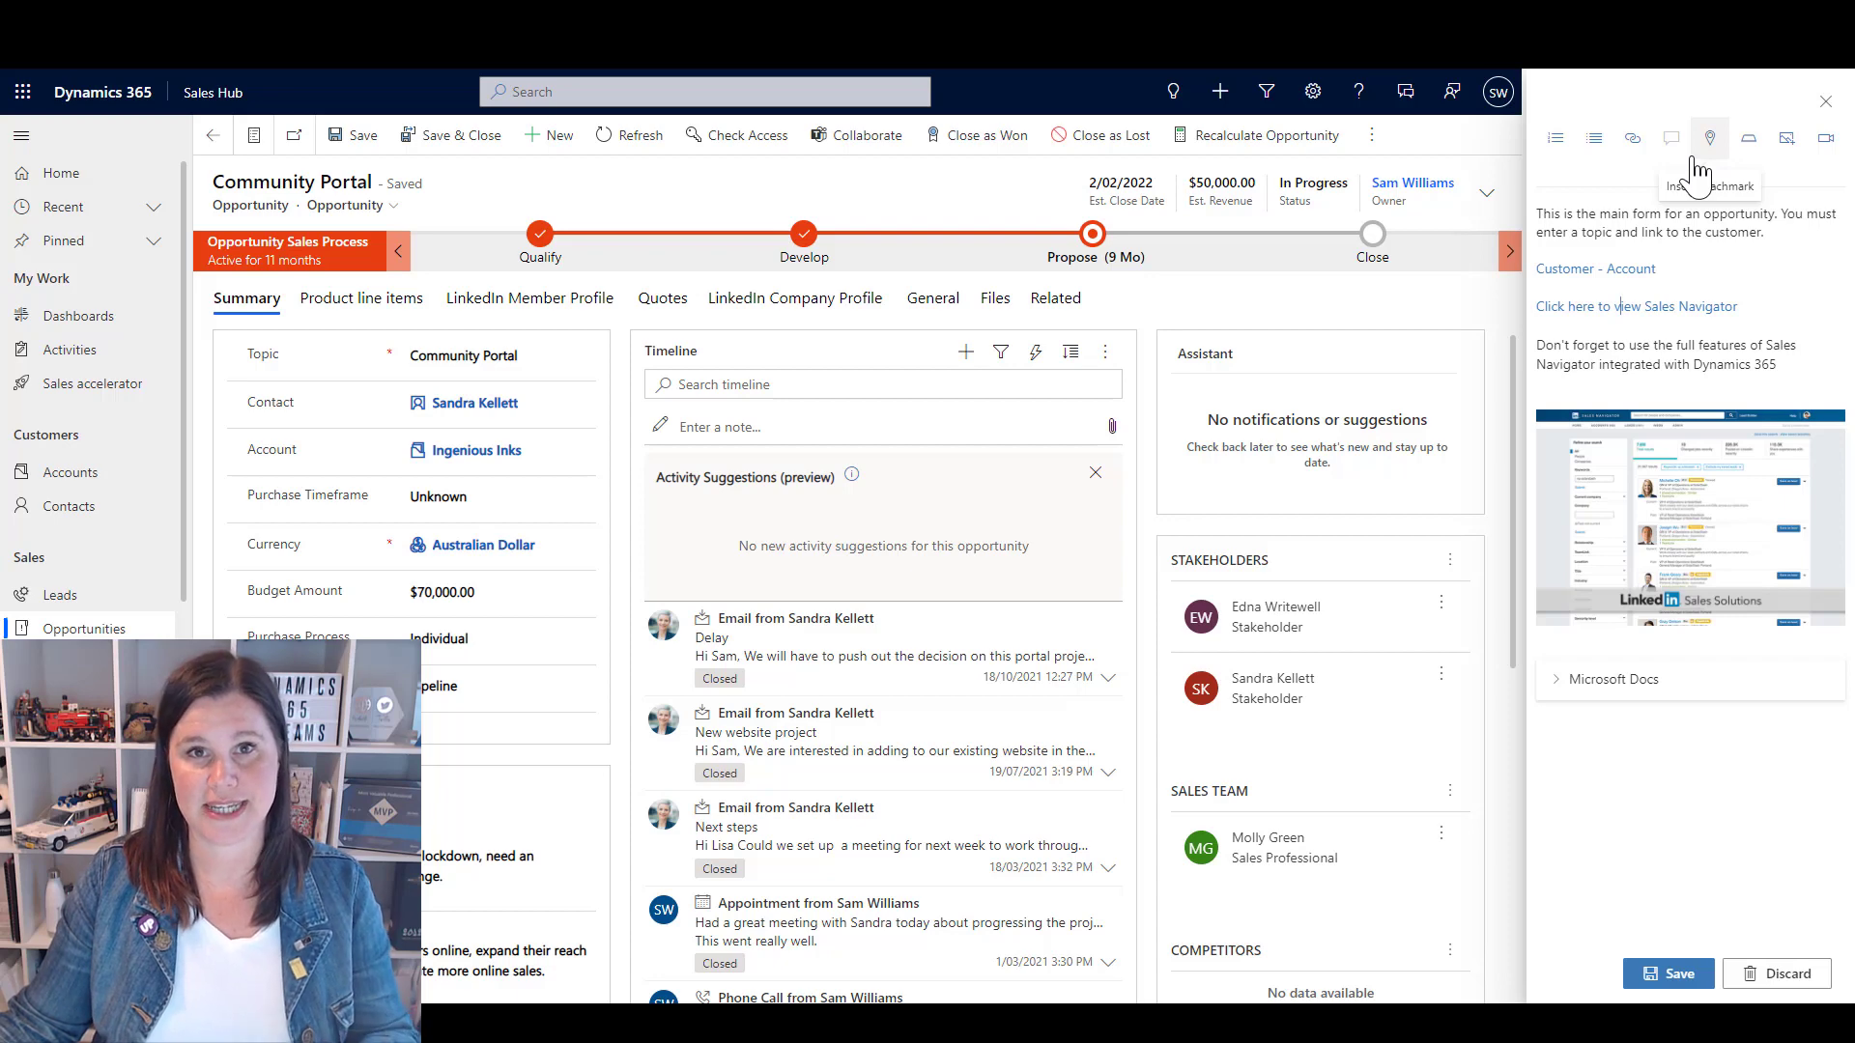
{"action": "left_click", "coordinate": [1826, 101]}
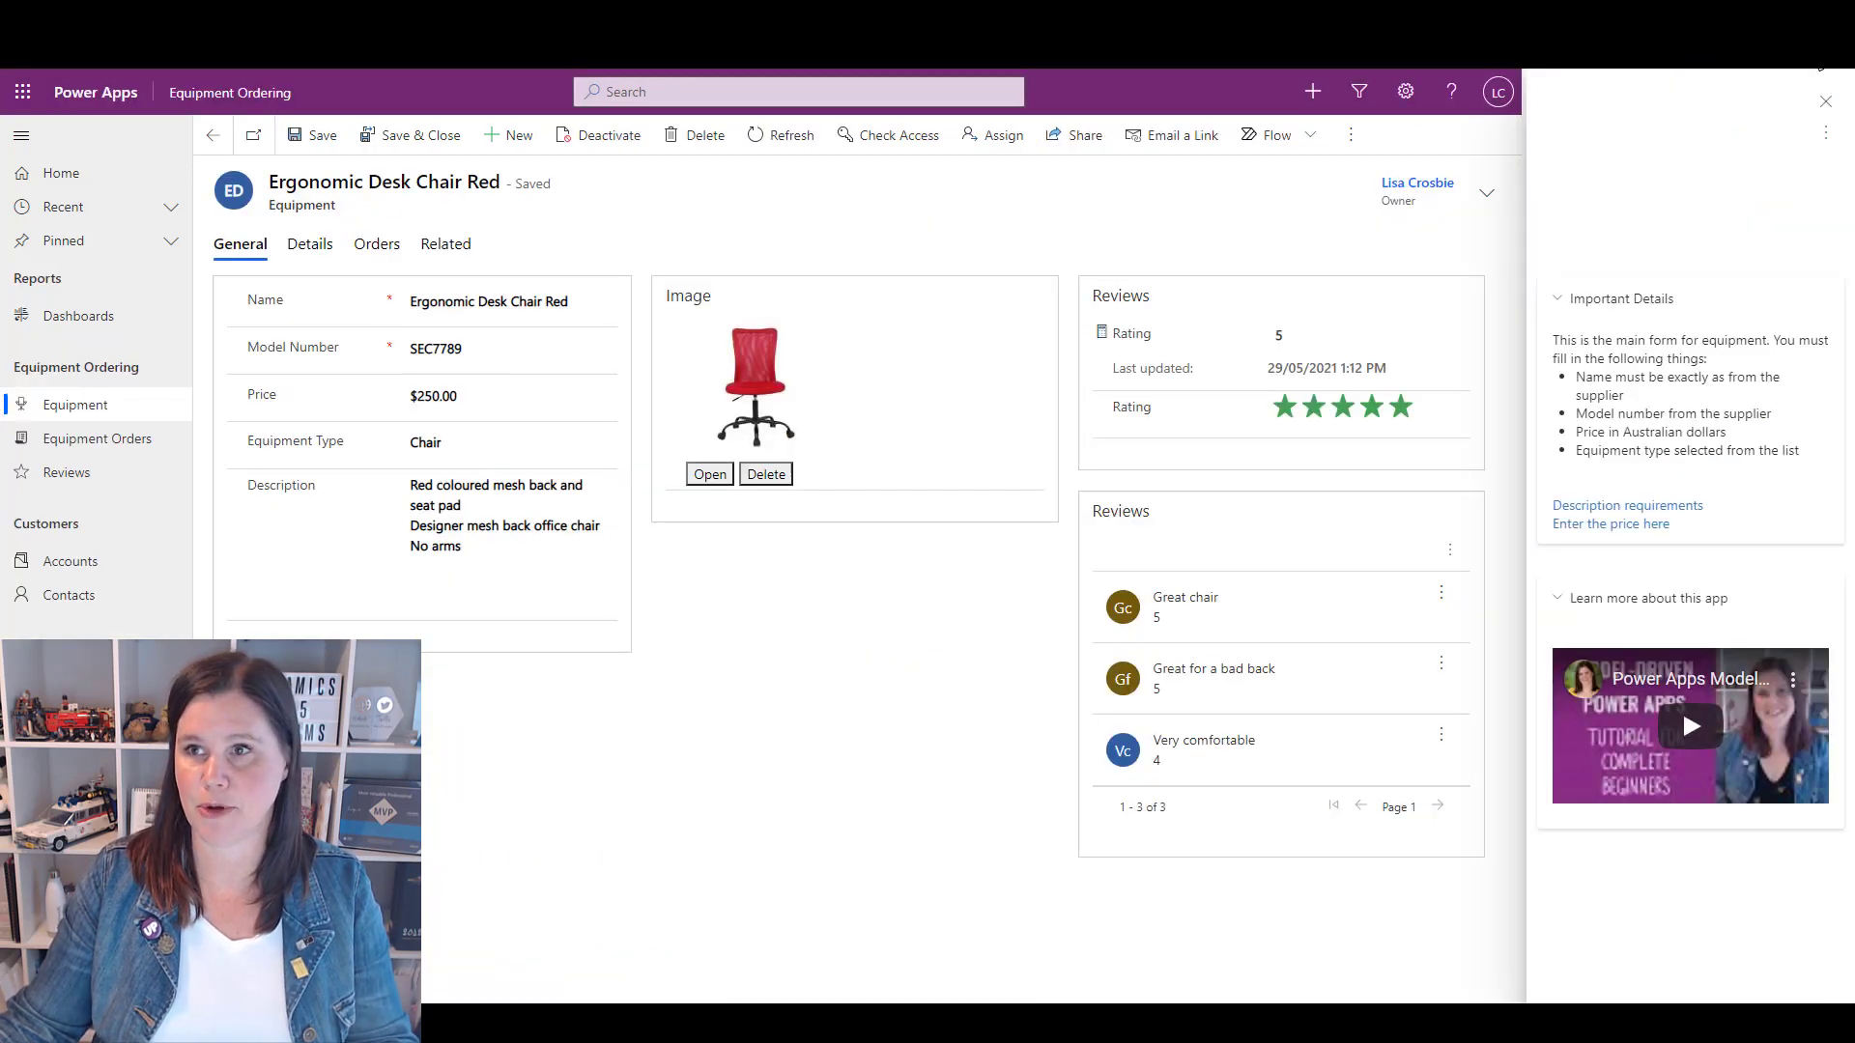
- Open Administration > System Settings and scroll to Enable Custom Help Panes and Guided Tasks
{"action": "left_click", "coordinate": [1826, 108]}
{"action": "left_click", "coordinate": [1738, 91]}
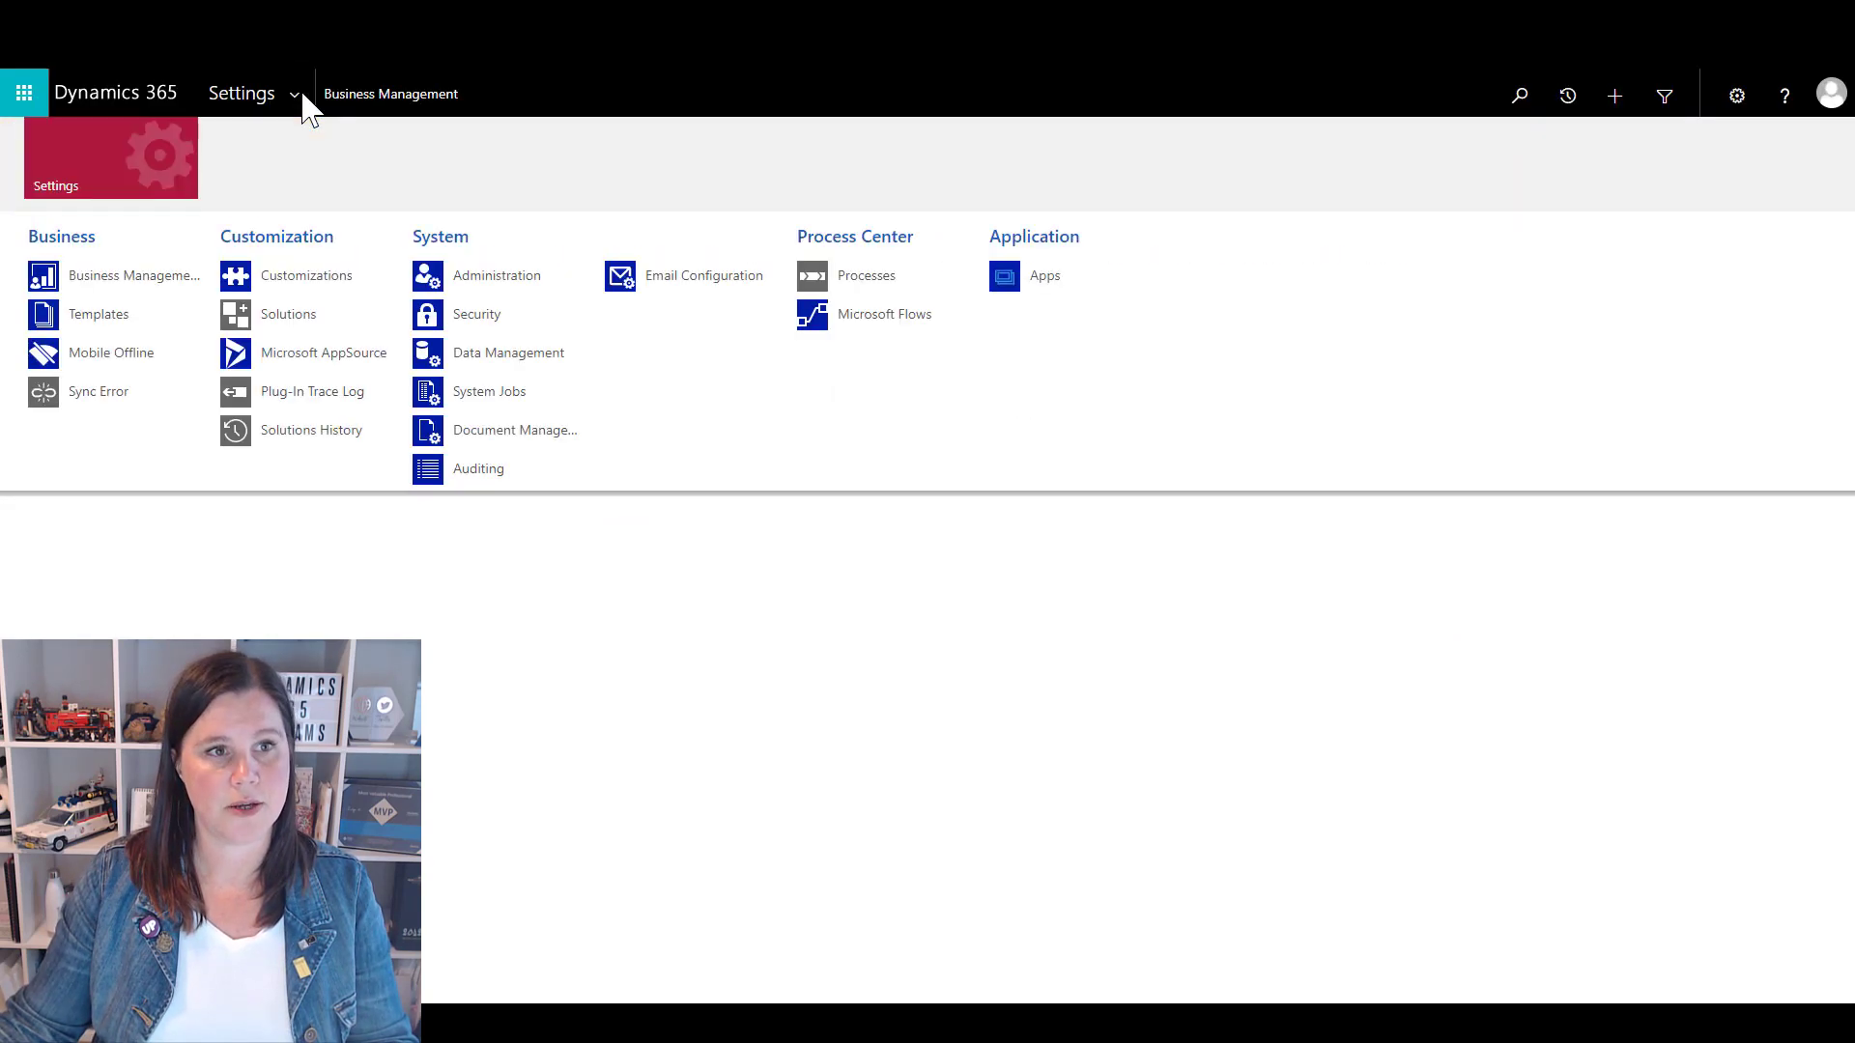
{"action": "left_click", "coordinate": [493, 283]}
{"action": "left_click", "coordinate": [136, 249]}
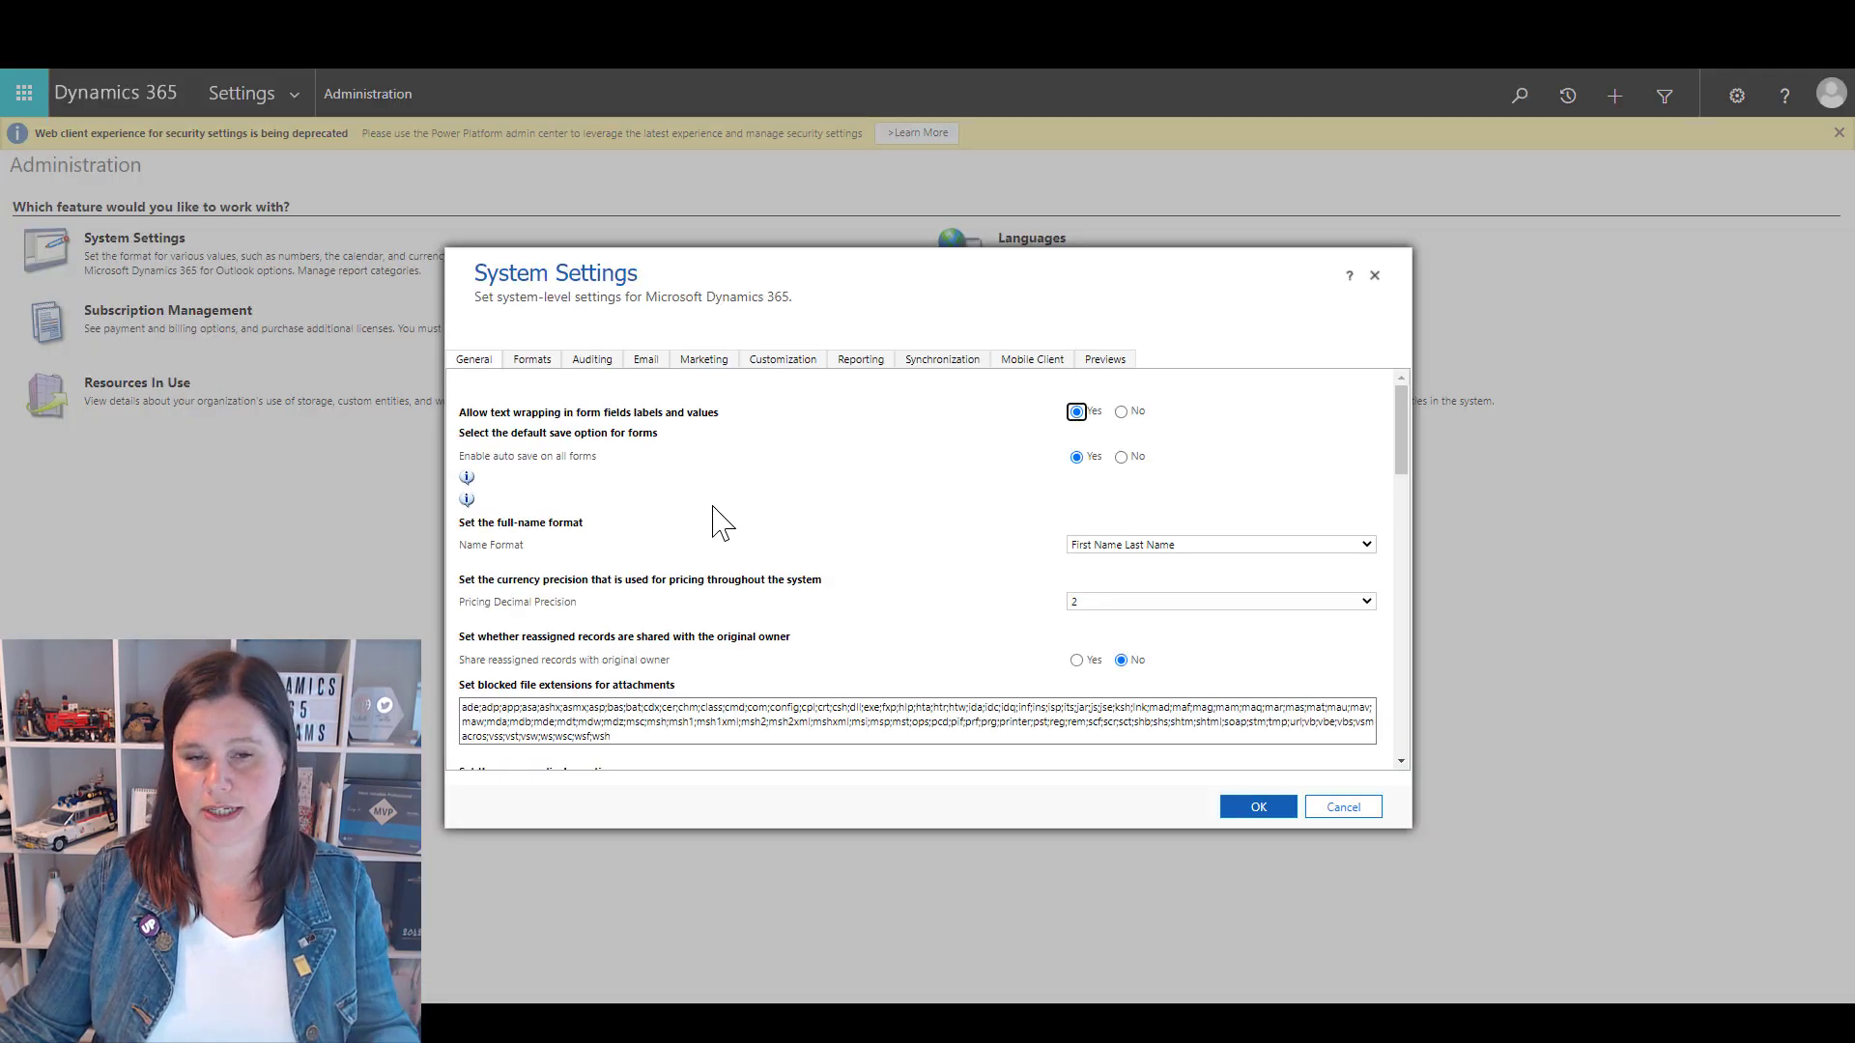
{"action": "scroll", "coordinate": [706, 555], "scroll_direction": "down", "scroll_amount": 3}
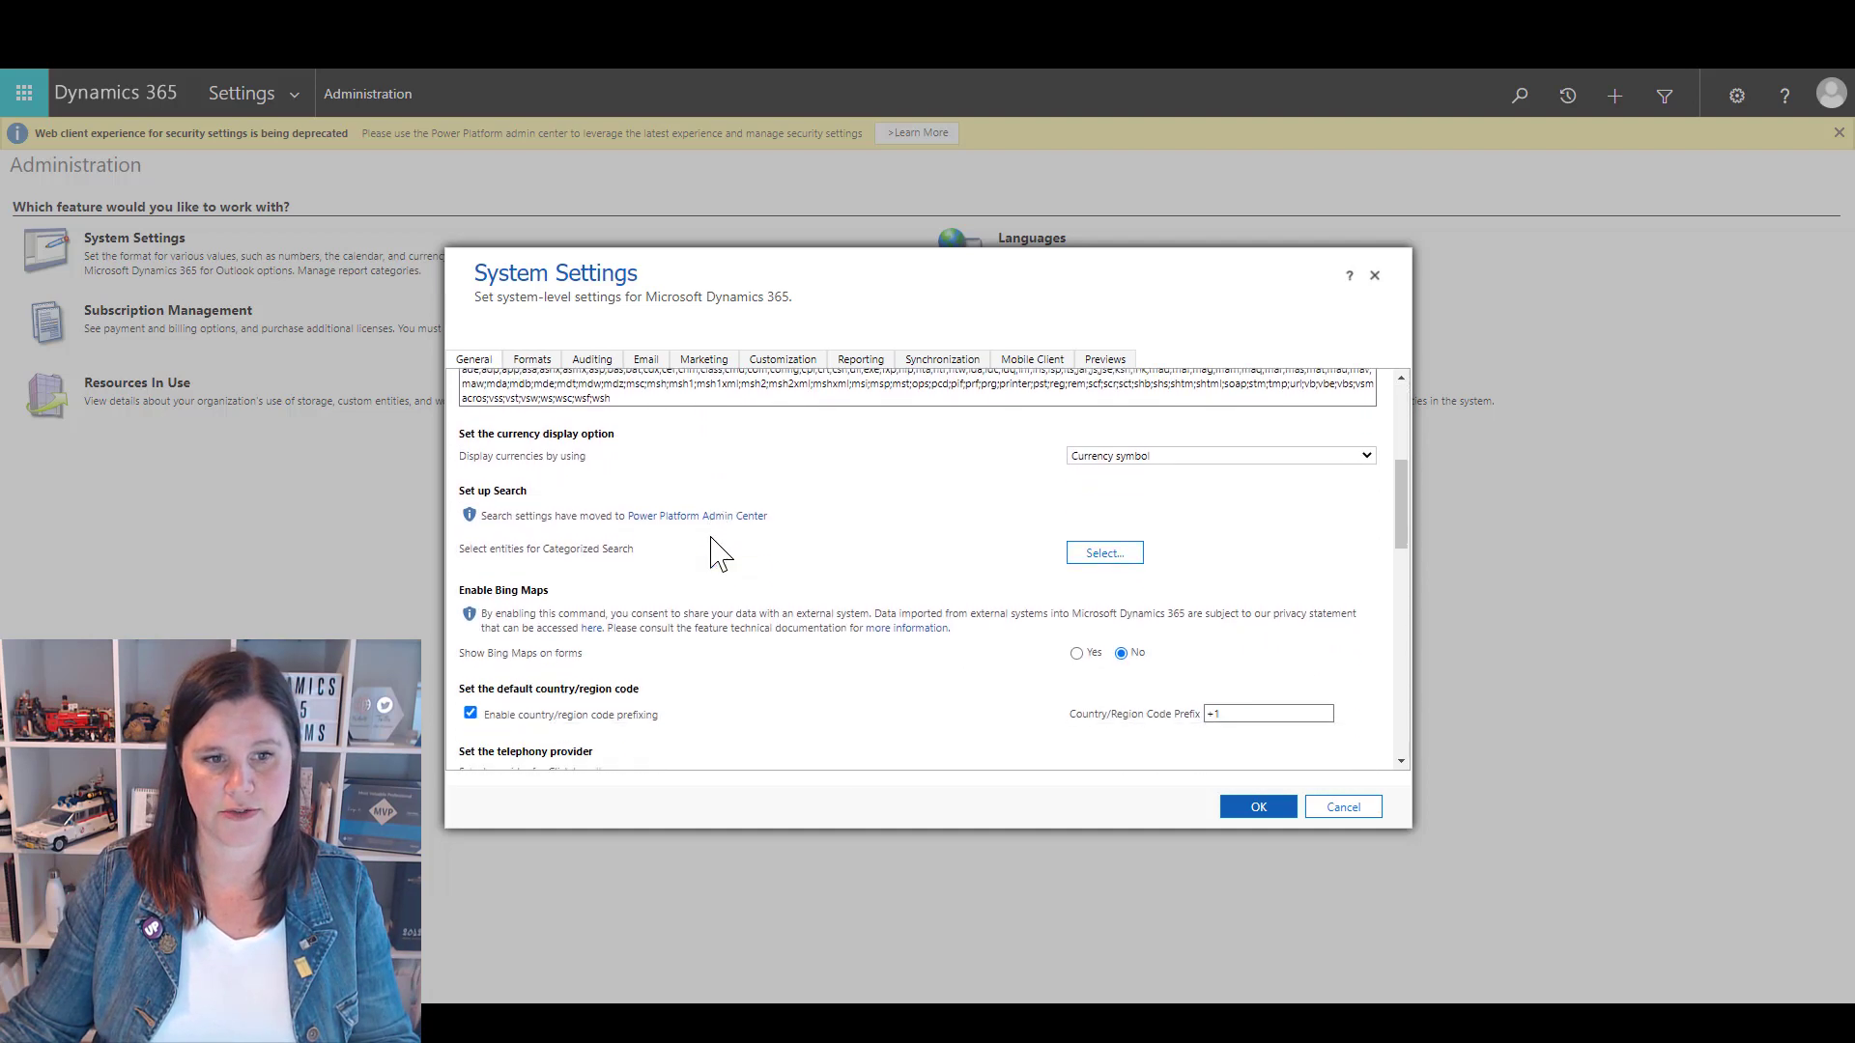
{"action": "scroll", "coordinate": [715, 553], "scroll_direction": "down", "scroll_amount": 3}
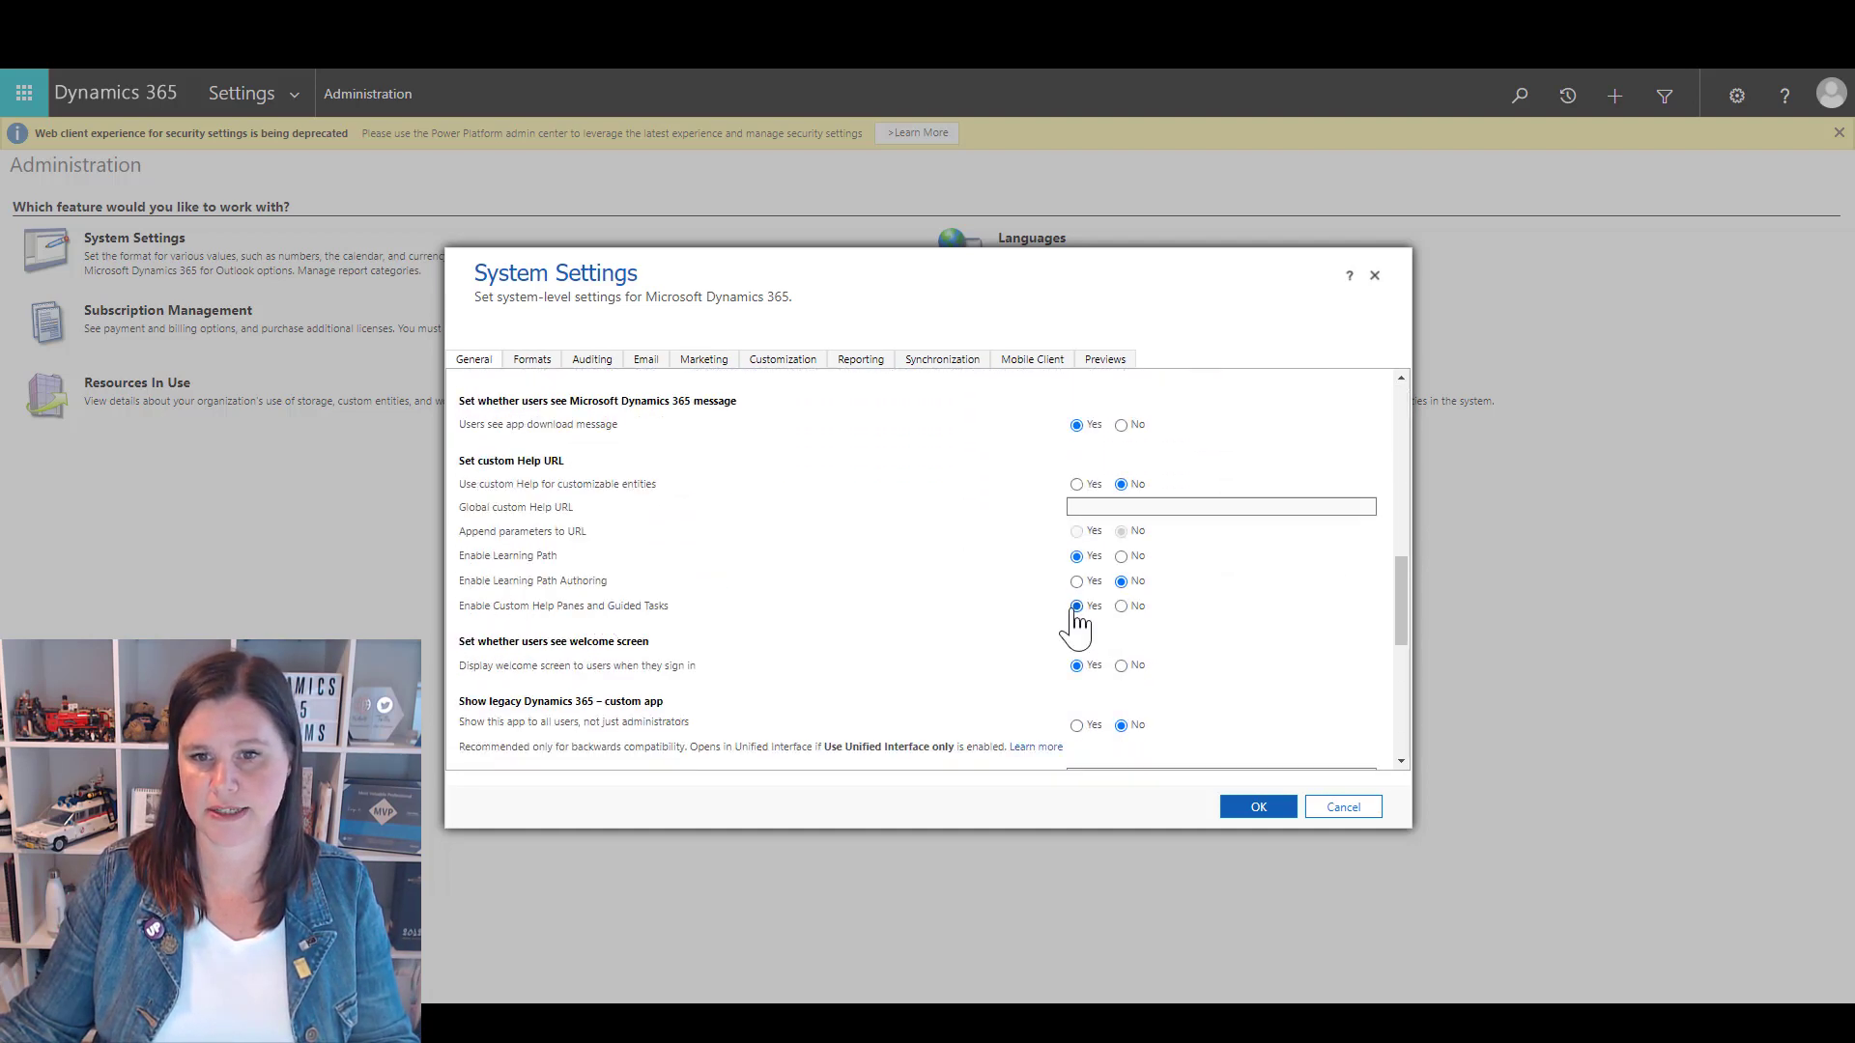
- Confirm the system settings change, then open the Default Solution from the solutions list
{"action": "left_click", "coordinate": [1277, 811]}
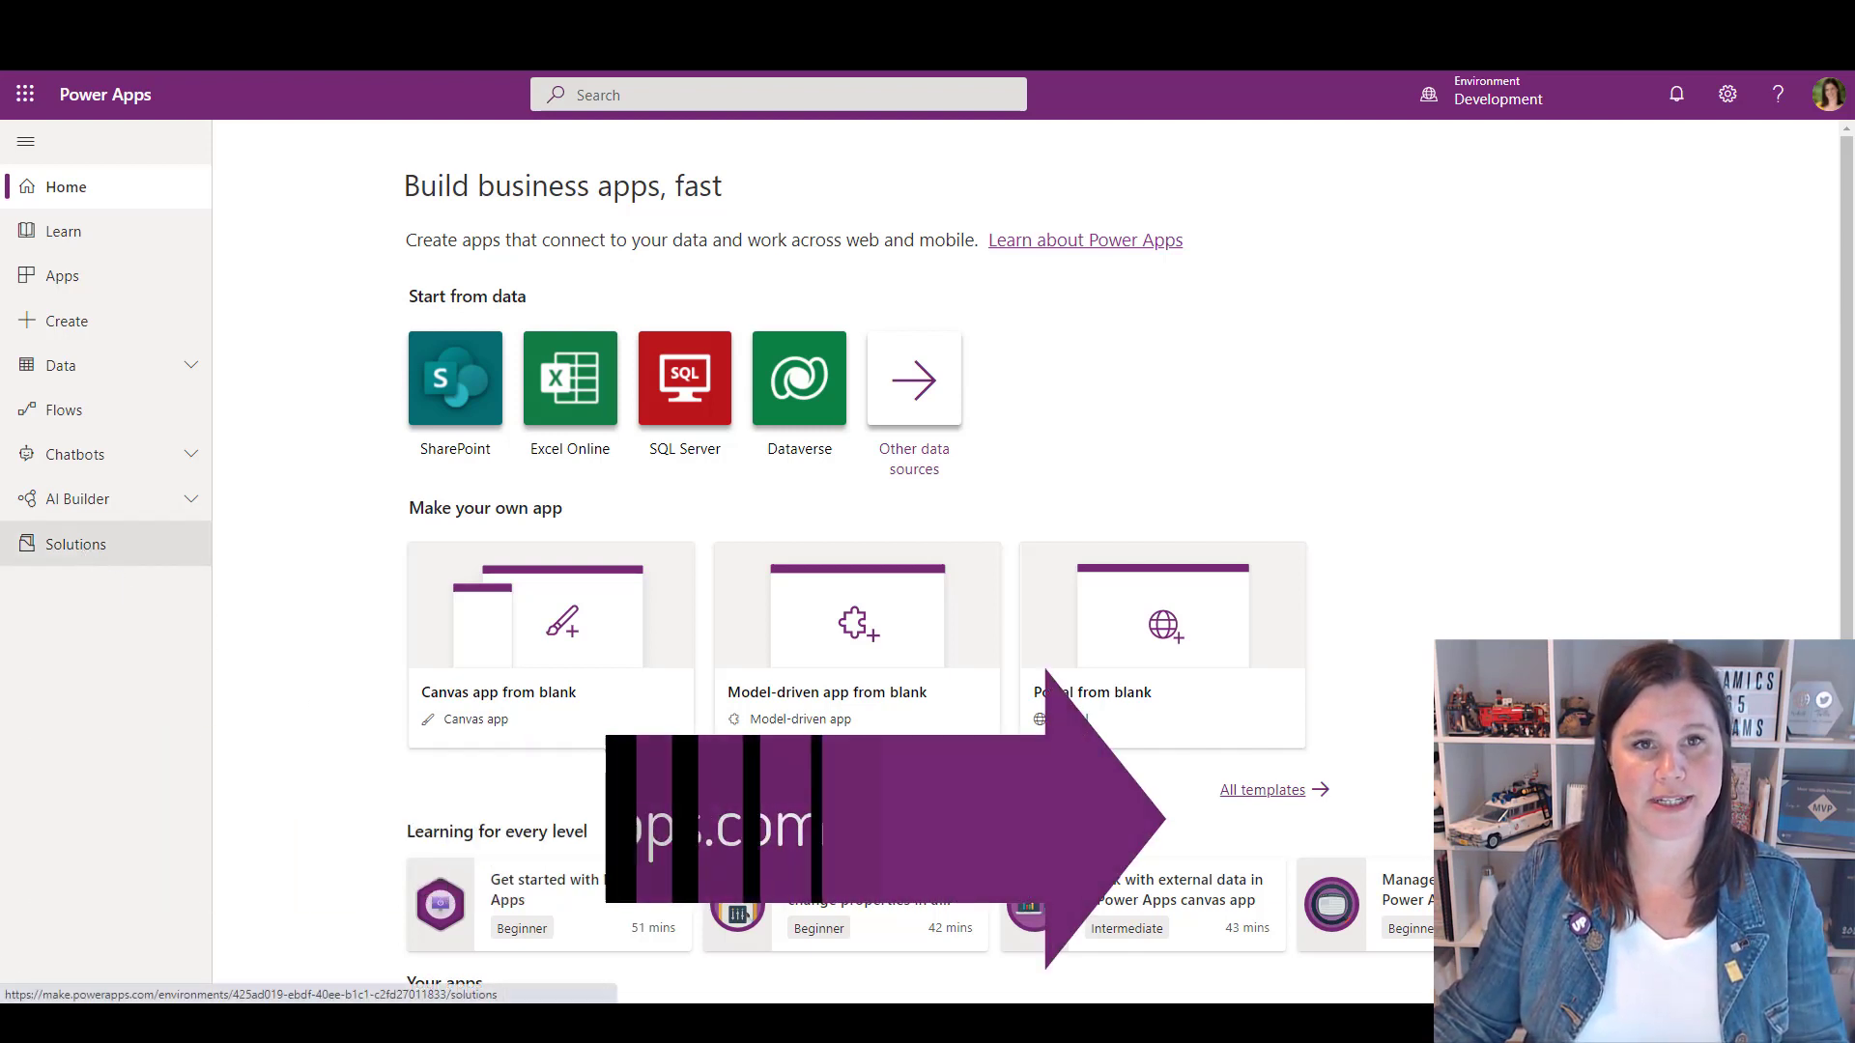
{"action": "left_click", "coordinate": [75, 544]}
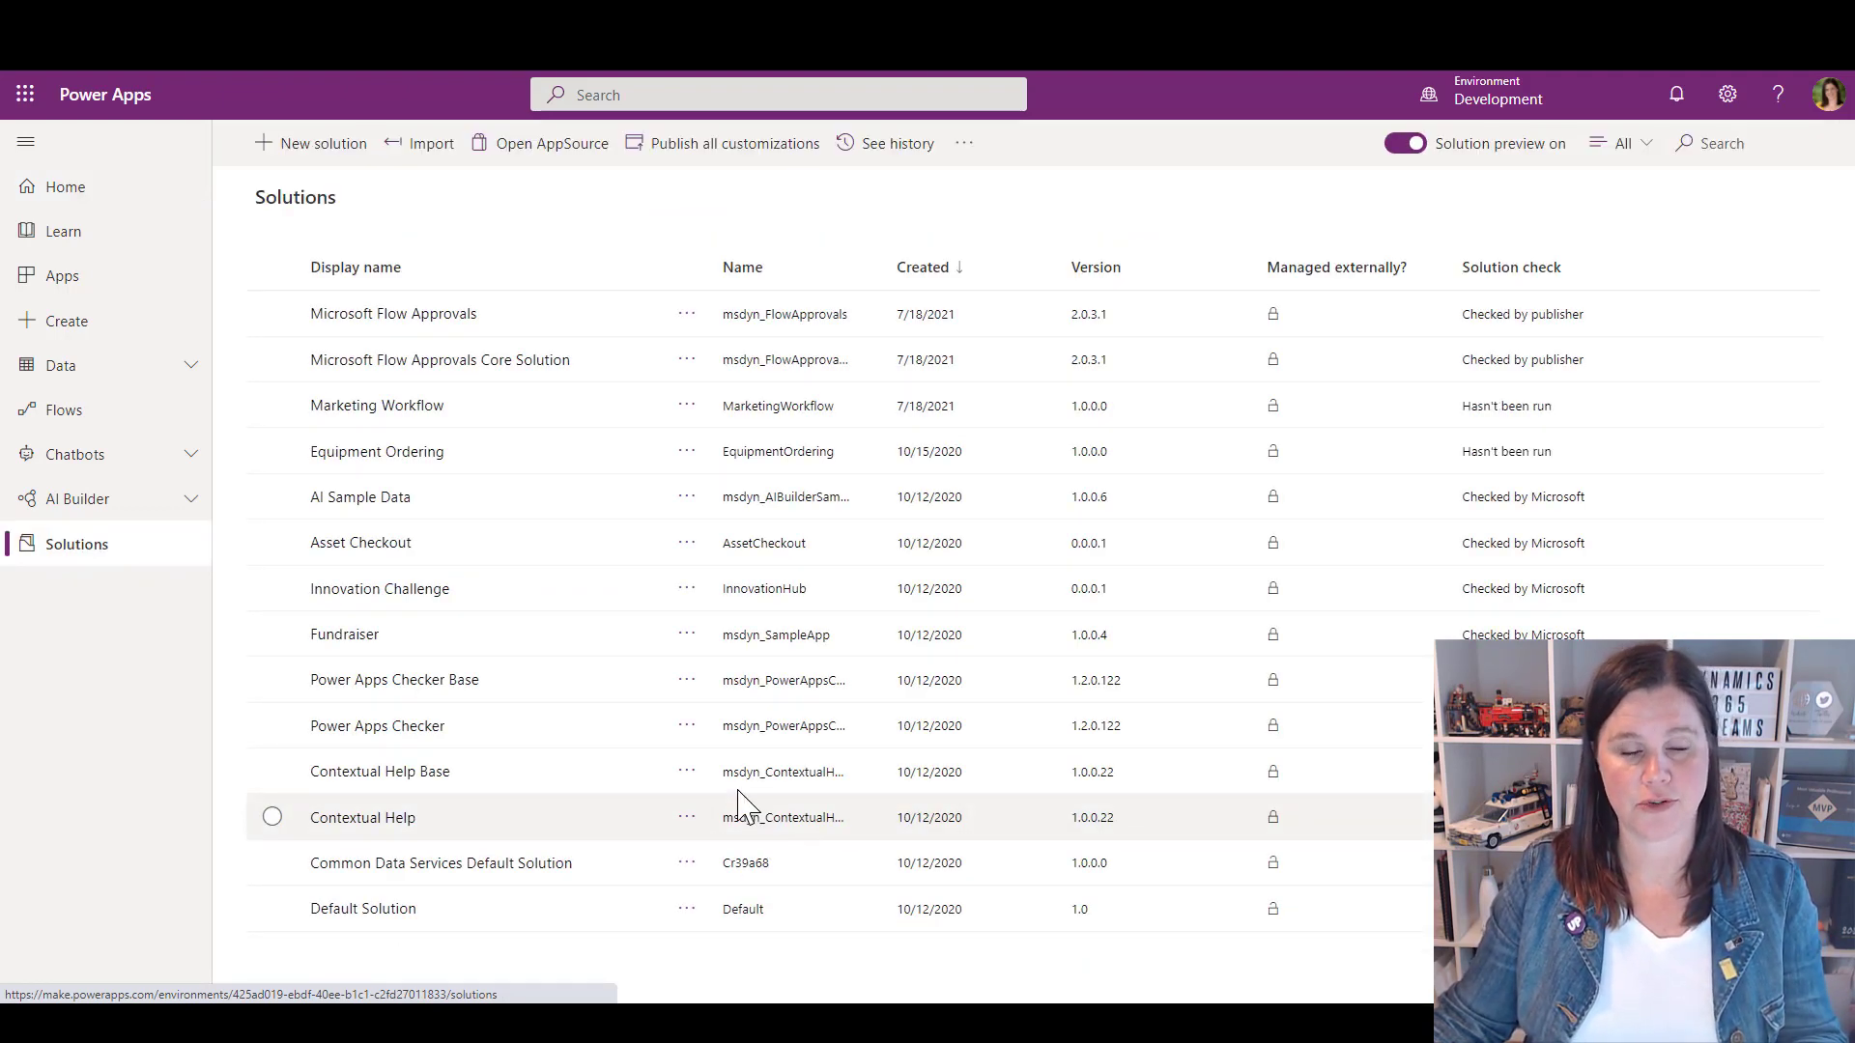
{"action": "left_click", "coordinate": [340, 912]}
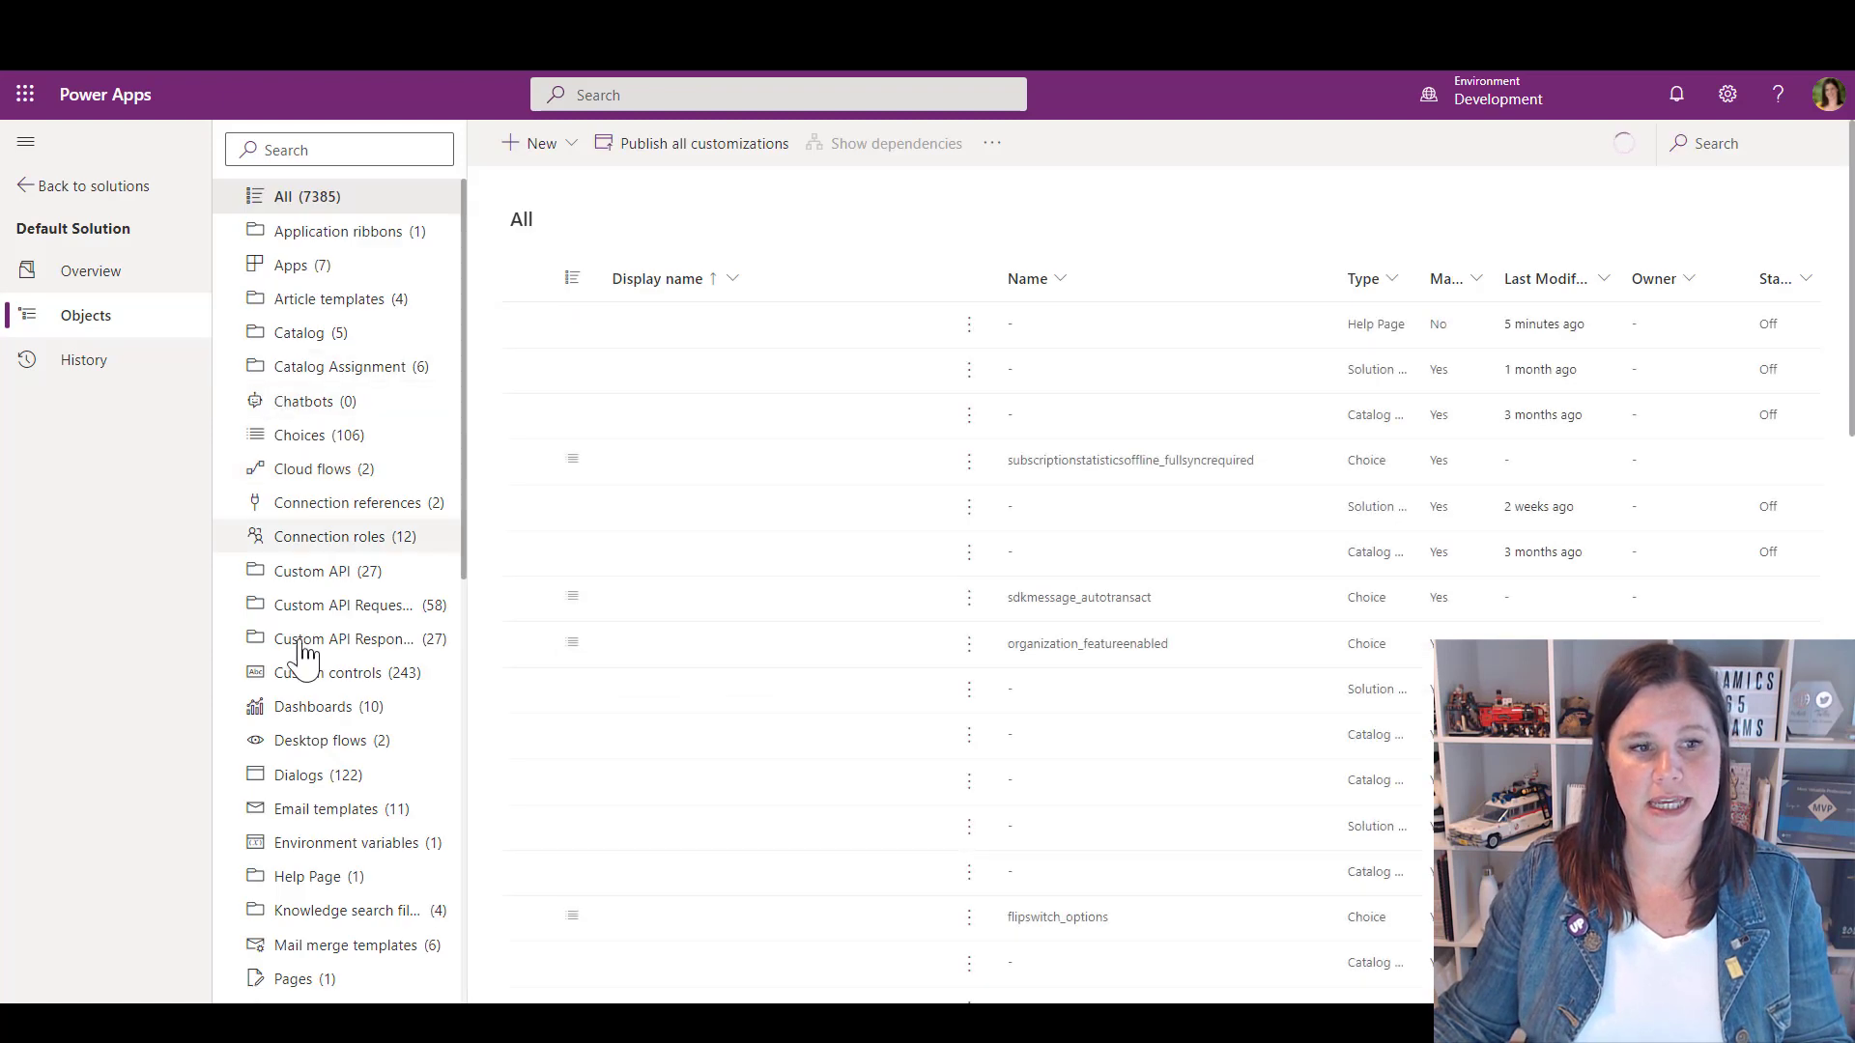
- Filter the Default Solution objects to Help Page, showing its single help page
{"action": "left_click", "coordinate": [302, 879]}
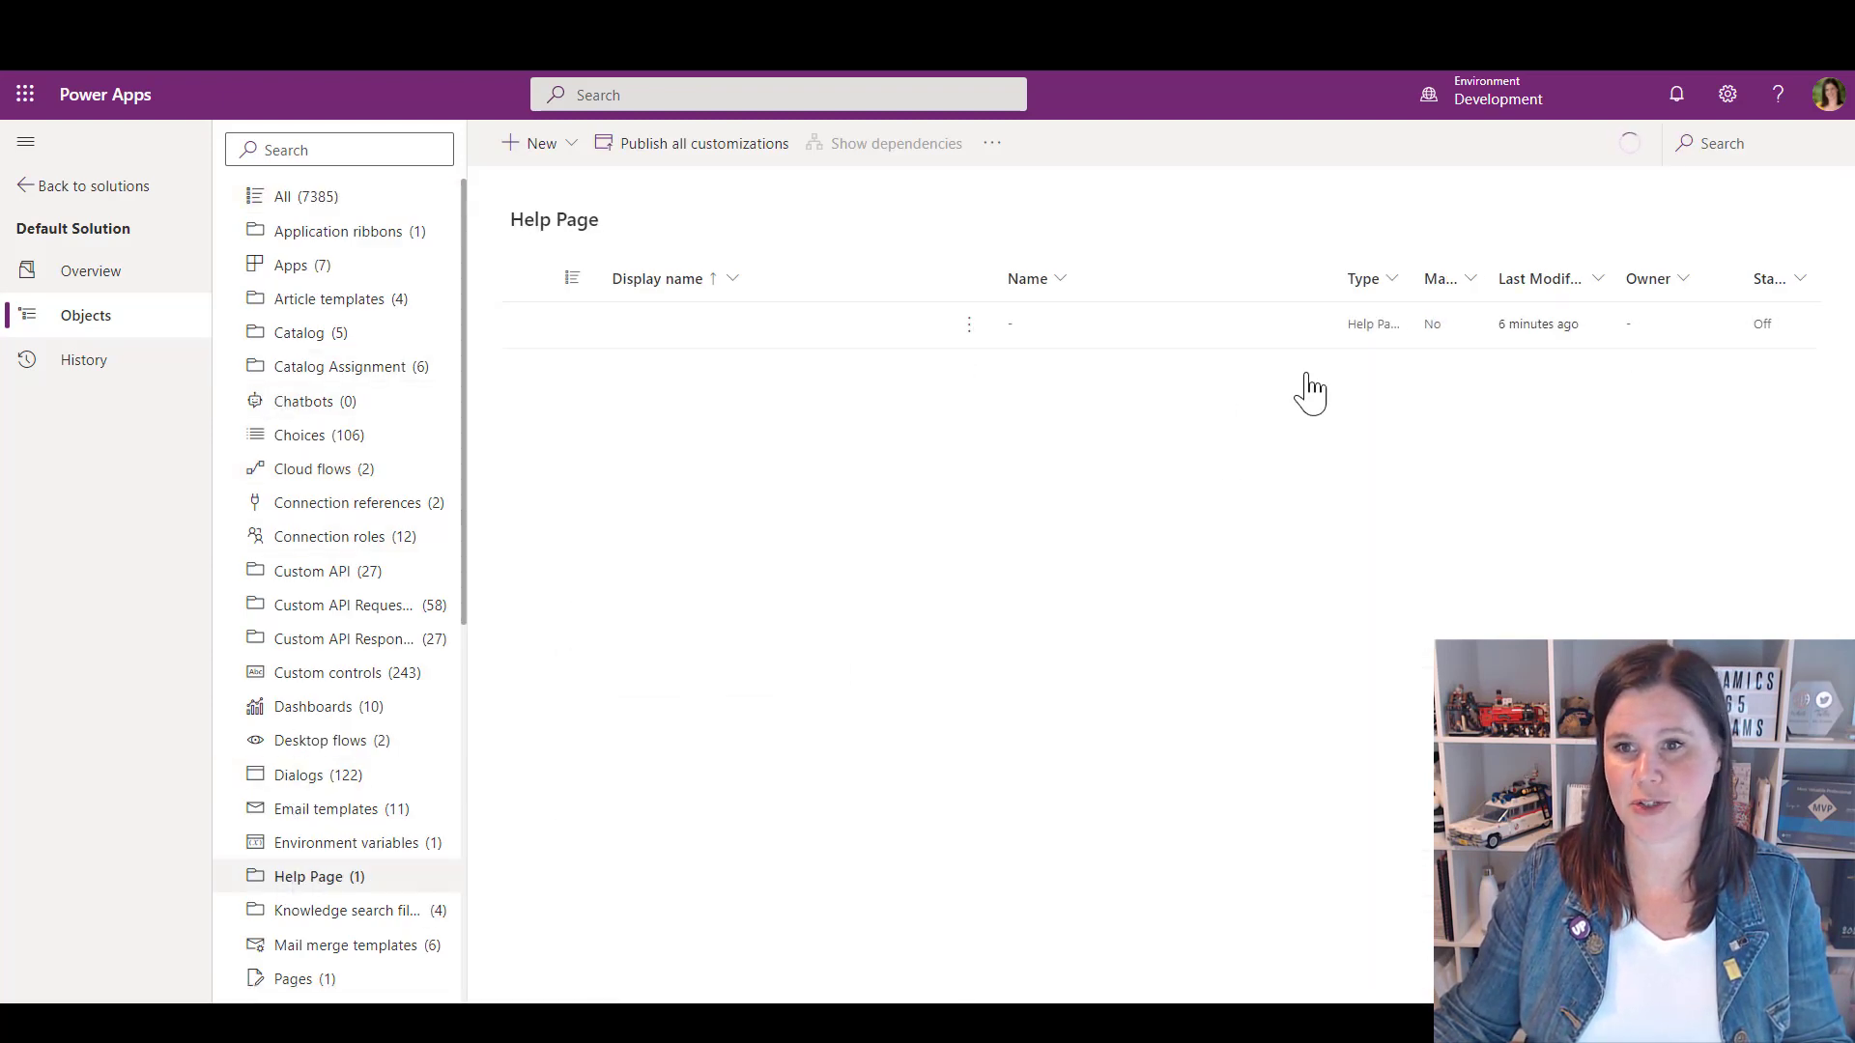